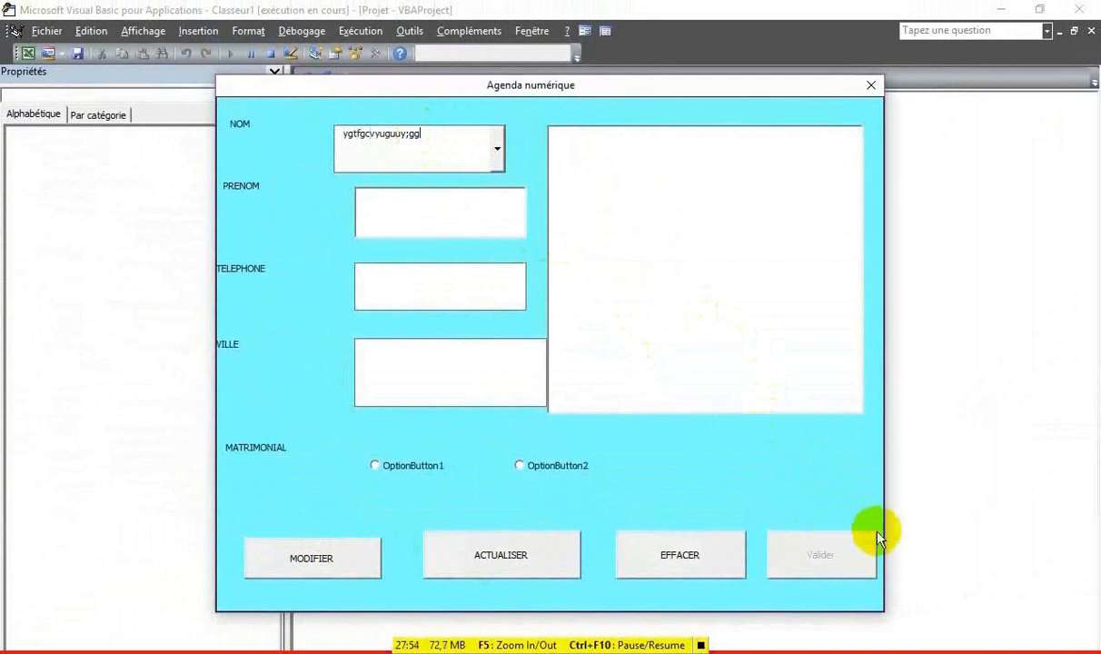
- Close the running Agenda numérique form and set the Valider button's Enabled property to True
{"action": "left_click", "coordinate": [871, 86]}
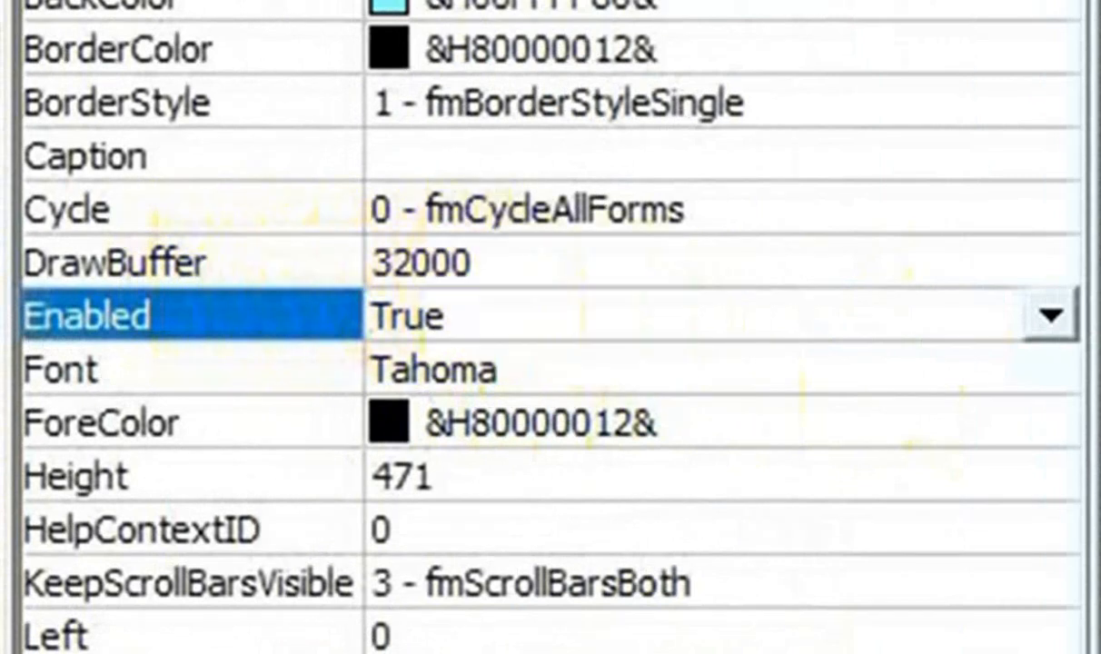
{"action": "left_click", "coordinate": [1031, 575]}
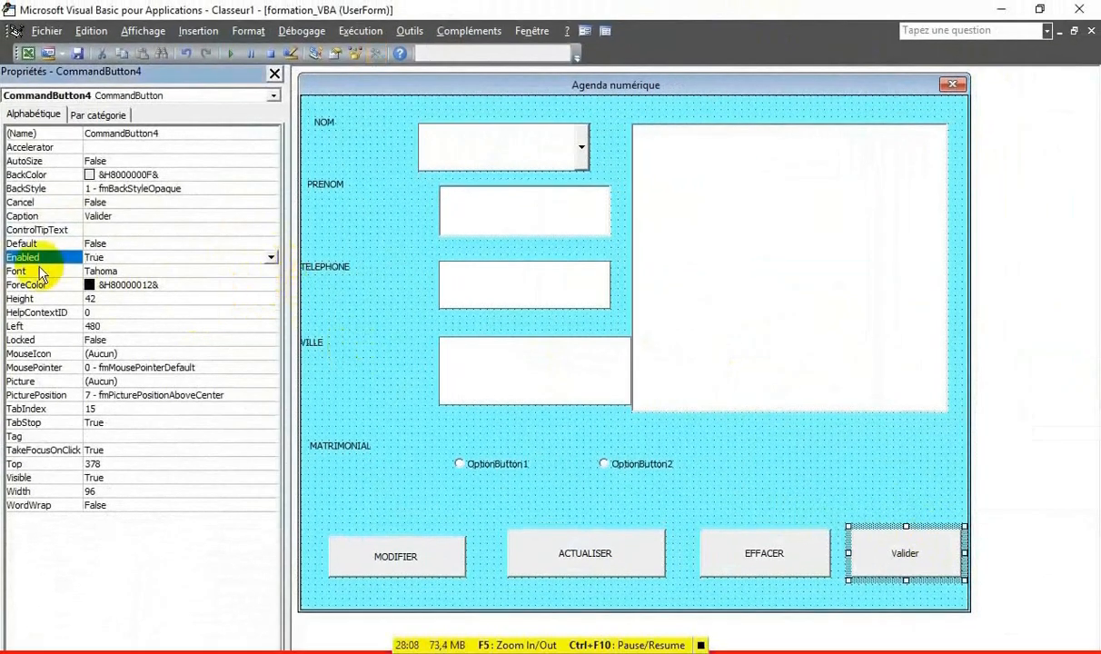
- Set the font of the five field labels and both option buttons to Algerian in the Extra-condensé Gras style
{"action": "left_click", "coordinate": [34, 271]}
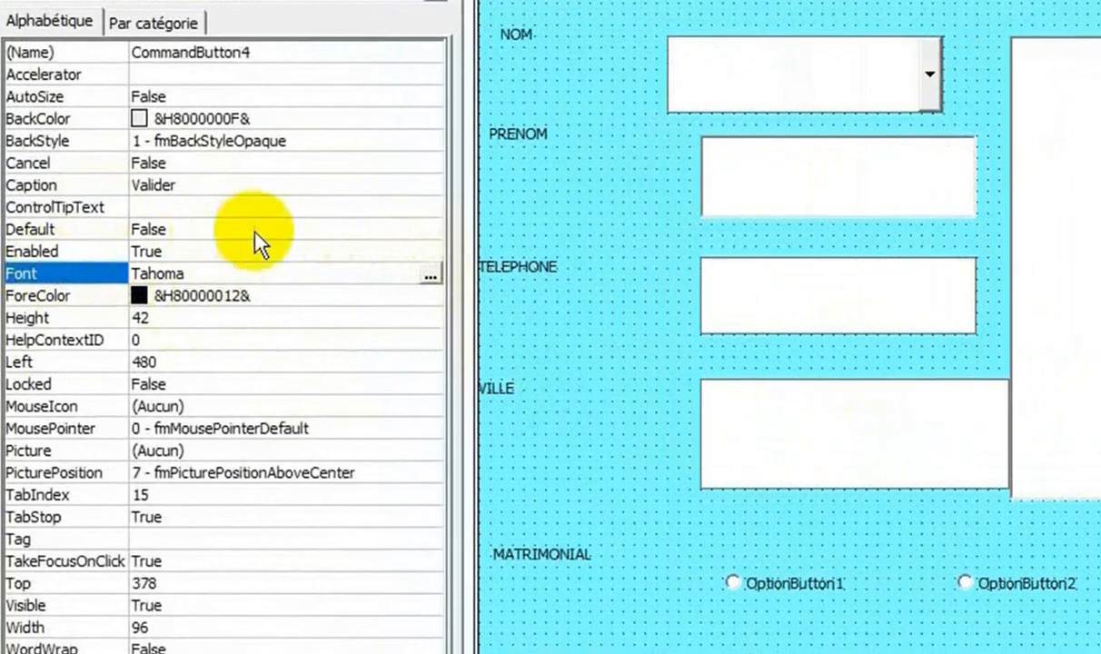
{"action": "left_click", "coordinate": [535, 34]}
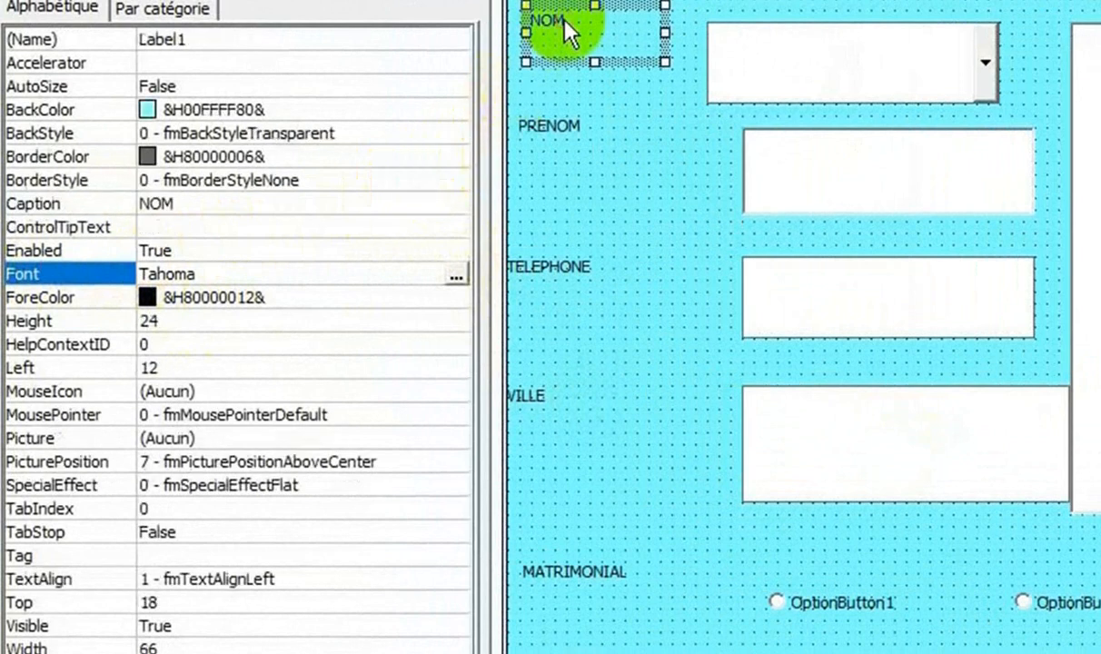
{"action": "left_click", "coordinate": [559, 130], "text": "ctrl"}
{"action": "left_click", "coordinate": [557, 275], "text": "ctrl"}
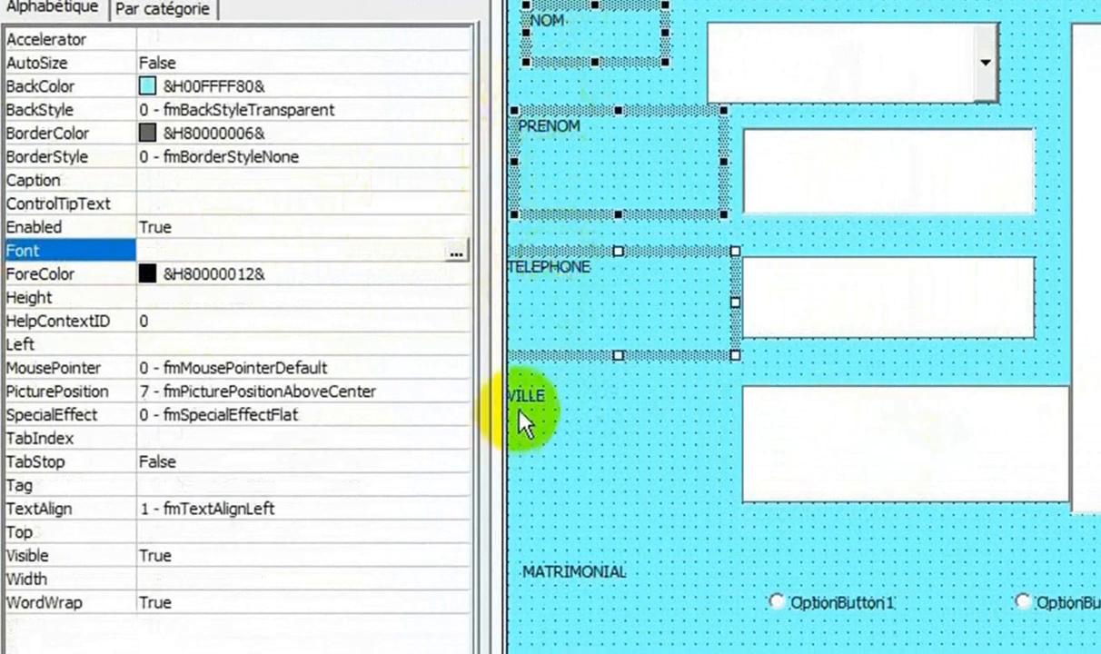
{"action": "left_click", "coordinate": [523, 420], "text": "ctrl"}
{"action": "left_click", "coordinate": [550, 569], "text": "ctrl"}
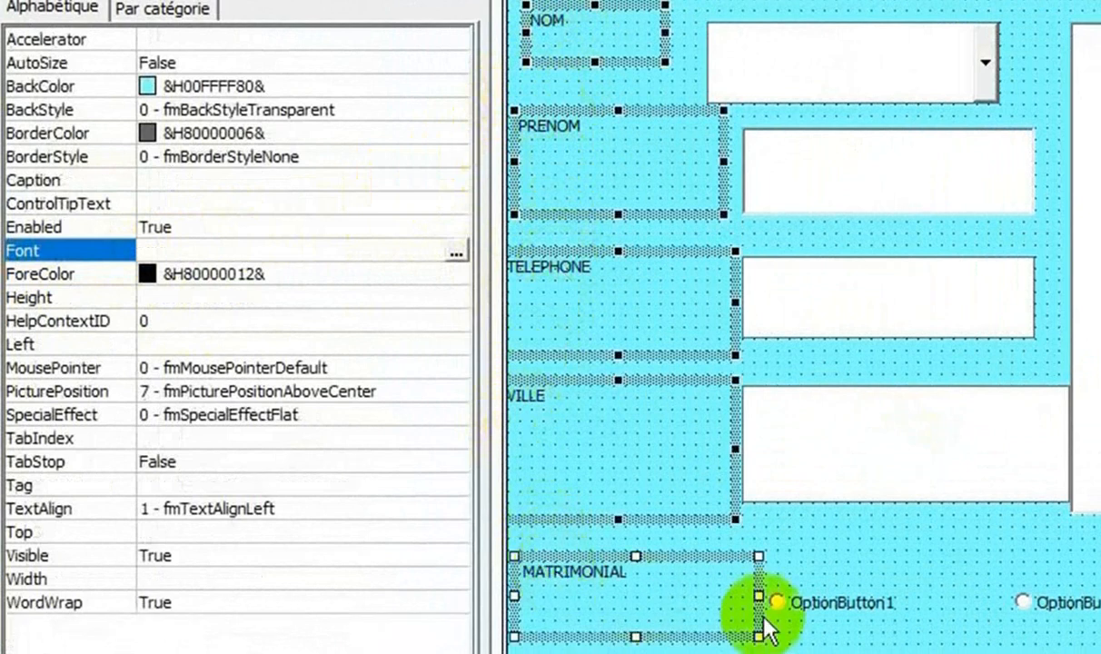
{"action": "left_click", "coordinate": [856, 625], "text": "ctrl"}
{"action": "left_click", "coordinate": [1086, 625], "text": "ctrl"}
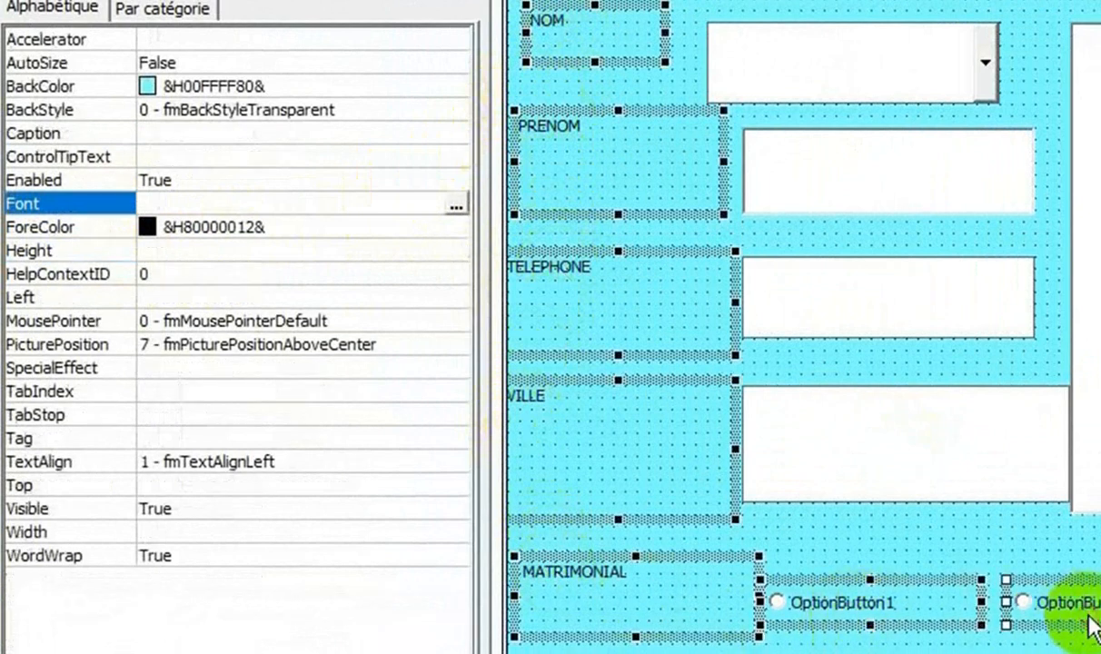
{"action": "left_click", "coordinate": [456, 205]}
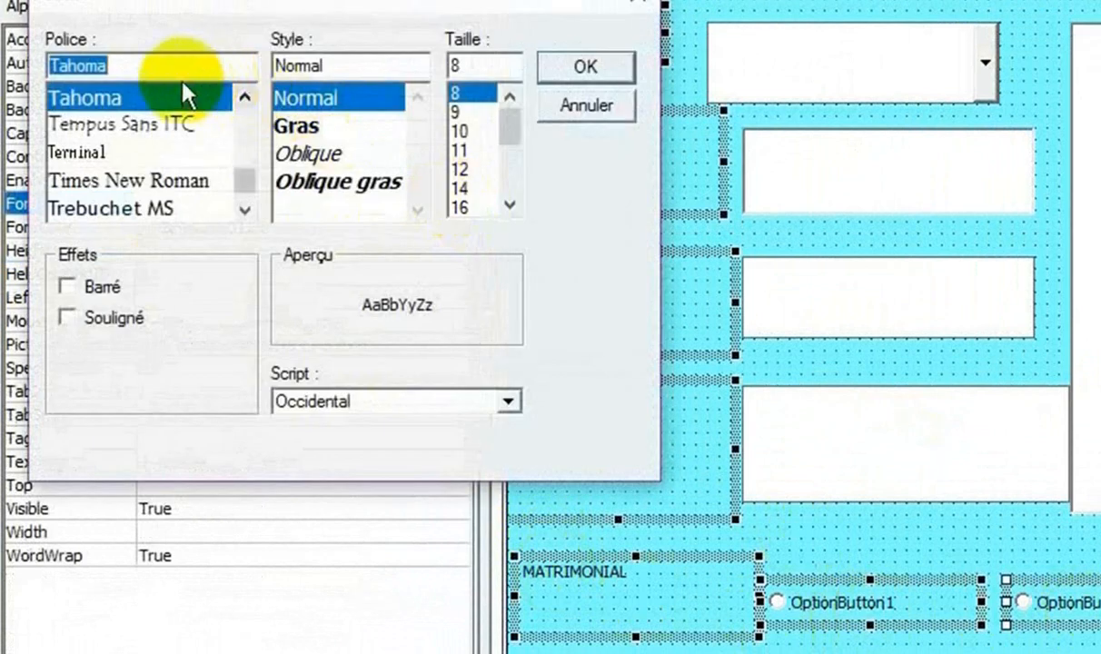
{"action": "left_click", "coordinate": [182, 180]}
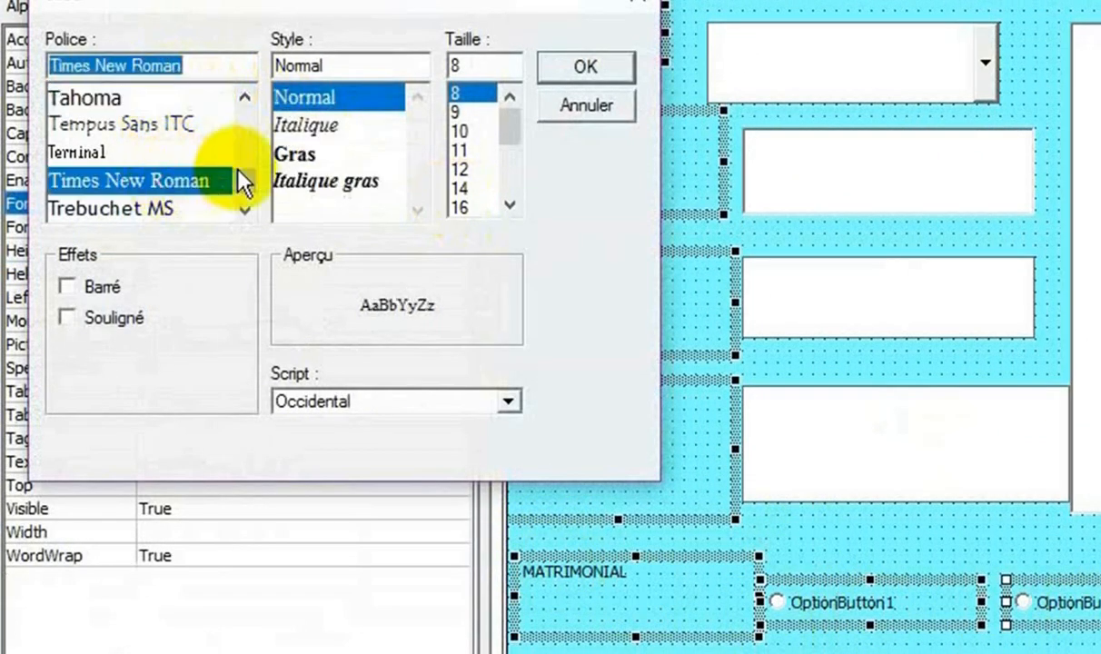
{"action": "left_click_drag", "start_coordinate": [238, 172], "coordinate": [253, 116]}
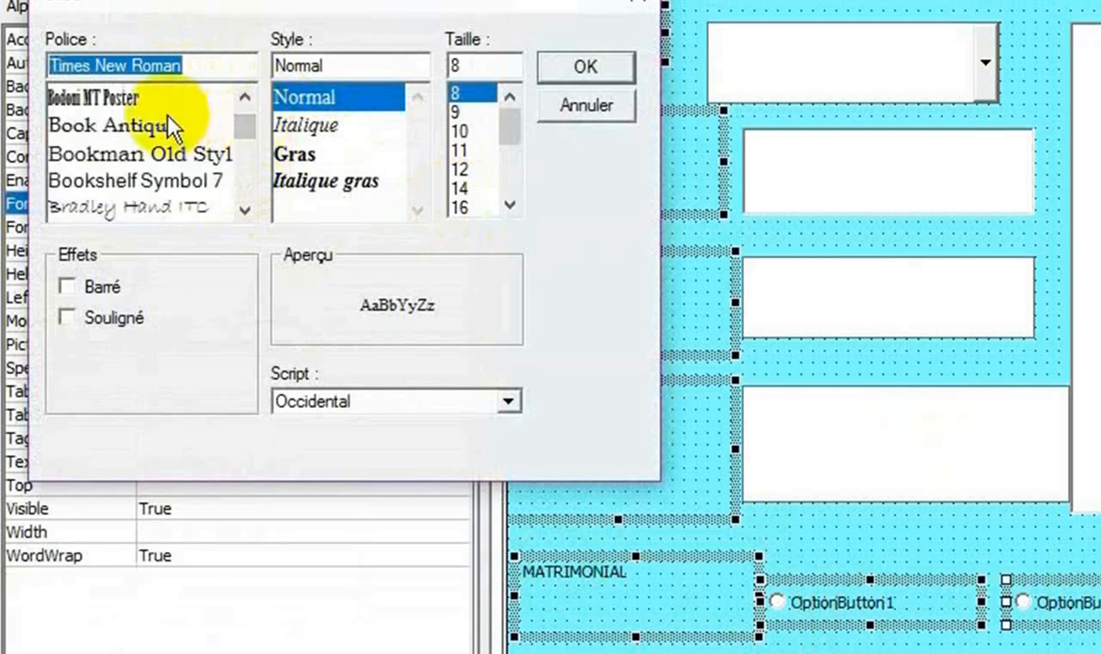
{"action": "type", "text": "a"}
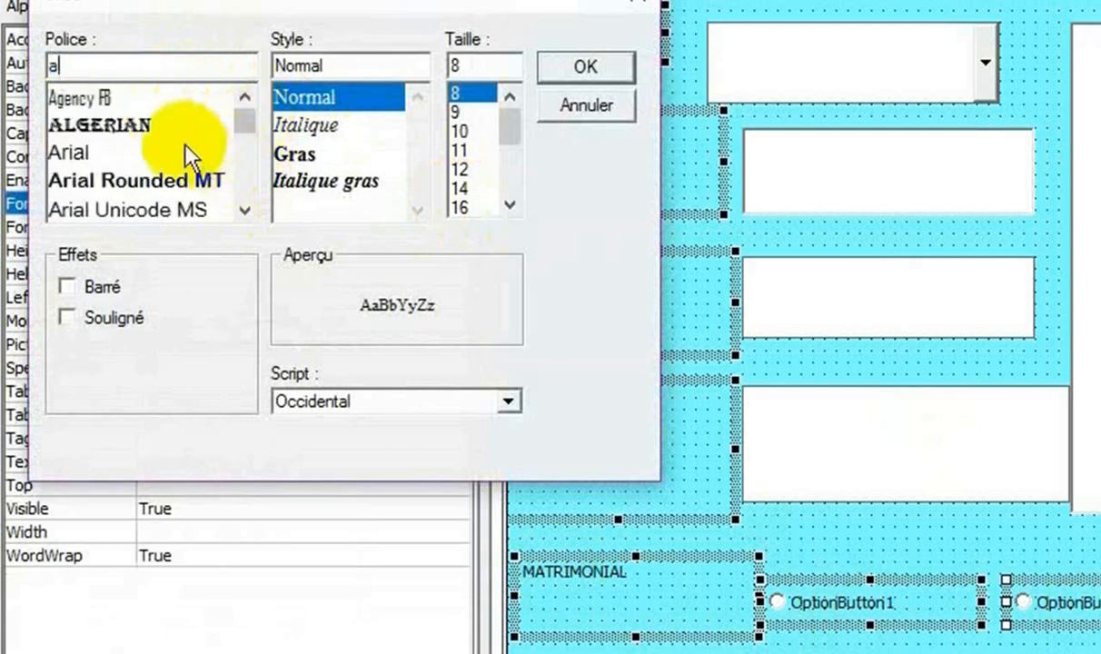
{"action": "left_click", "coordinate": [118, 125]}
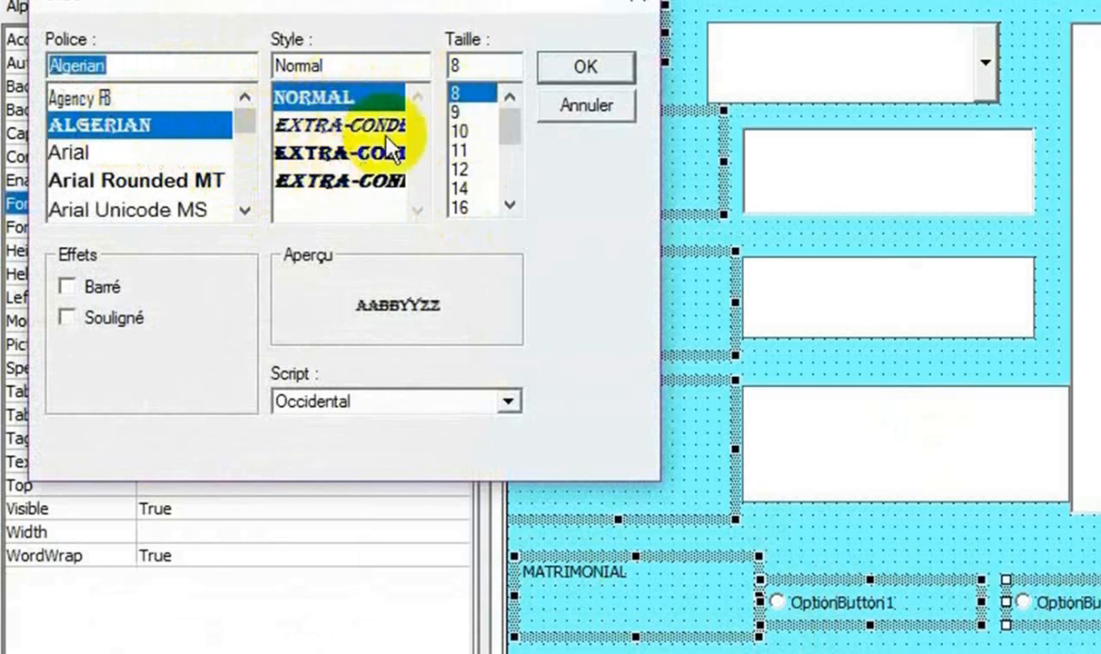
{"action": "left_click", "coordinate": [323, 155]}
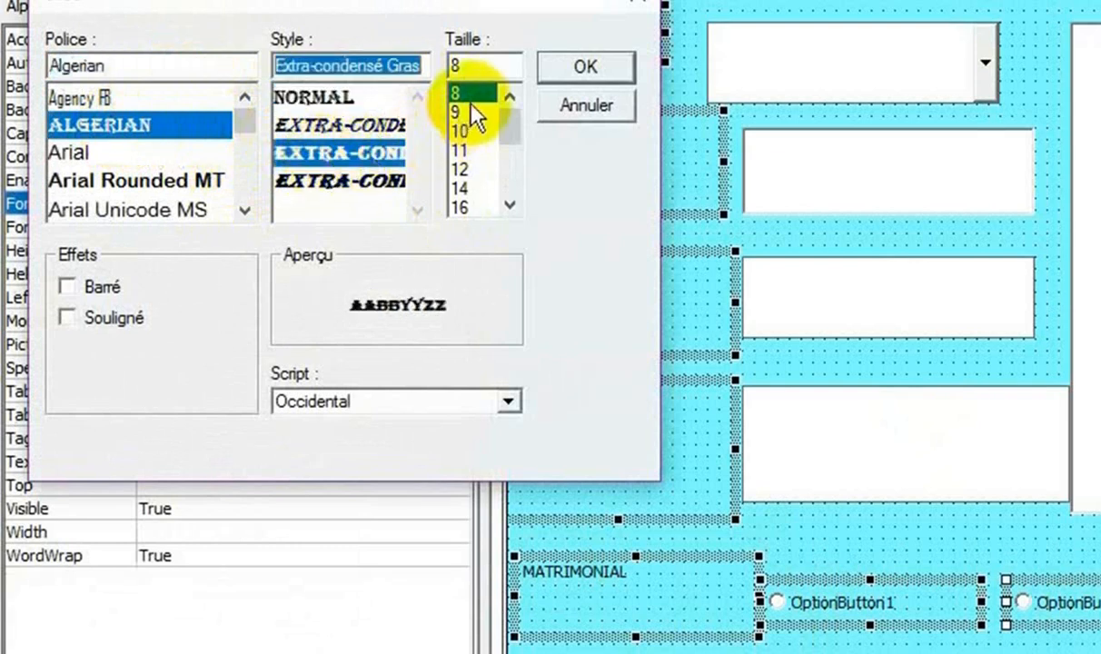
{"action": "left_click", "coordinate": [575, 62]}
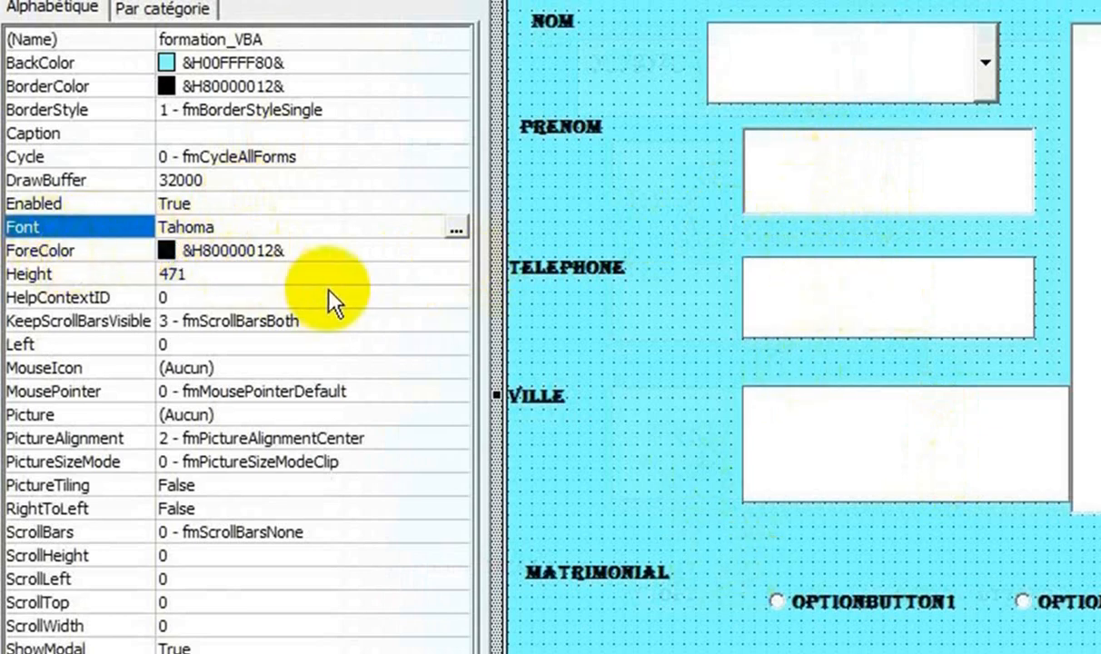
- Set the ForeColor of the NOM, PRENOM, TELEPHONE, VILLE and MATRIMONIAL labels to black from the colour palette
{"action": "left_click", "coordinate": [298, 253]}
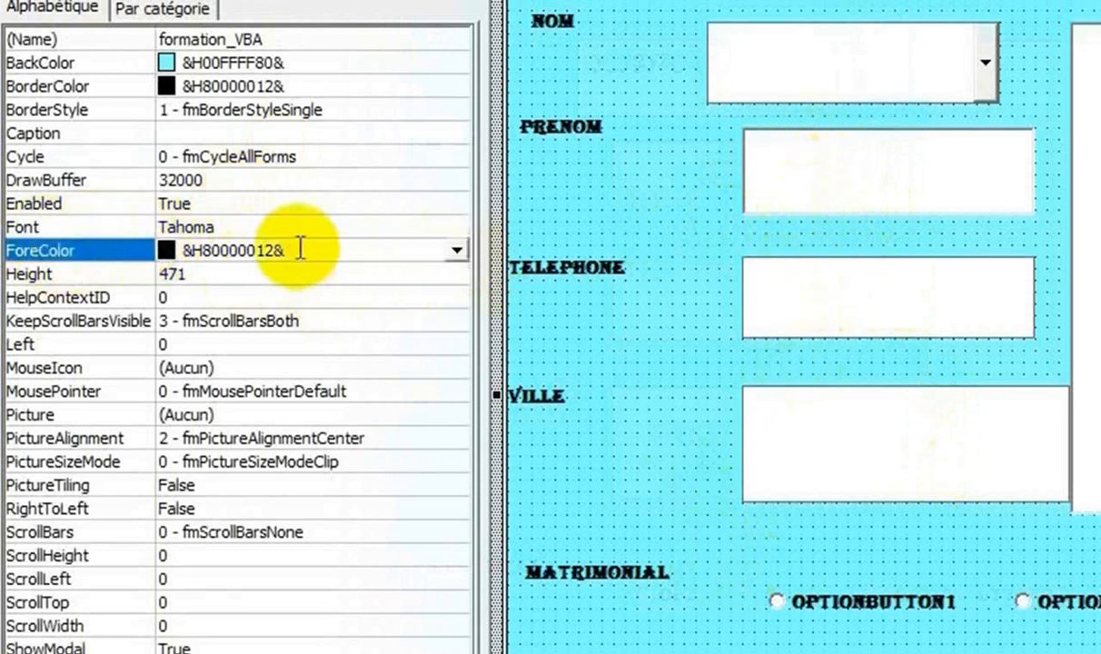
{"action": "left_click", "coordinate": [611, 271]}
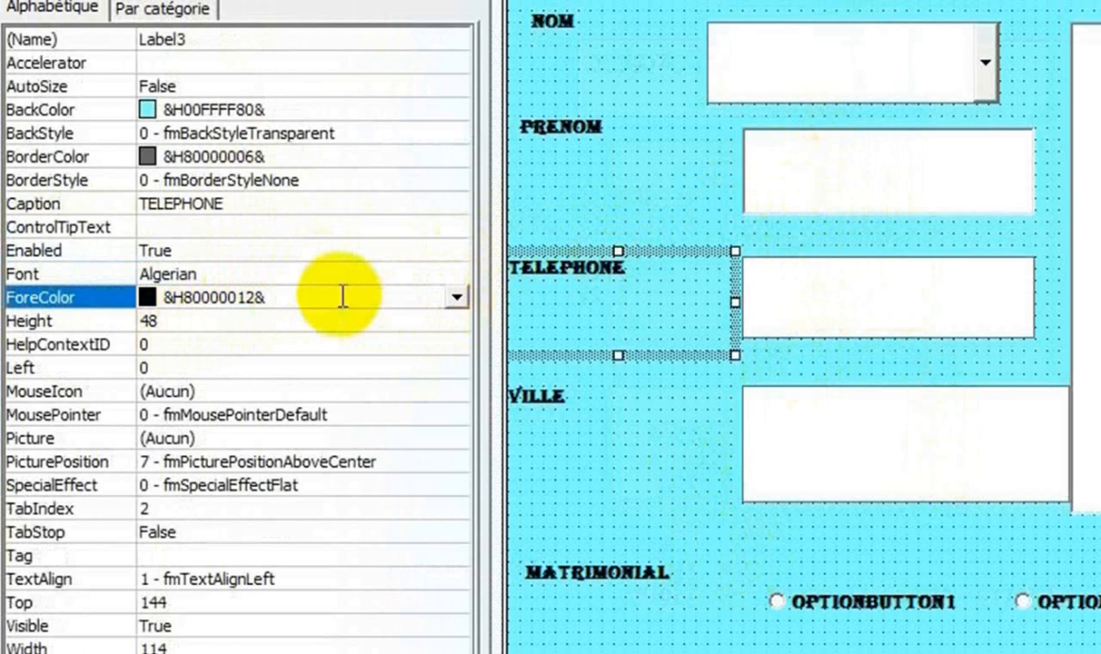
{"action": "left_click", "coordinate": [454, 272]}
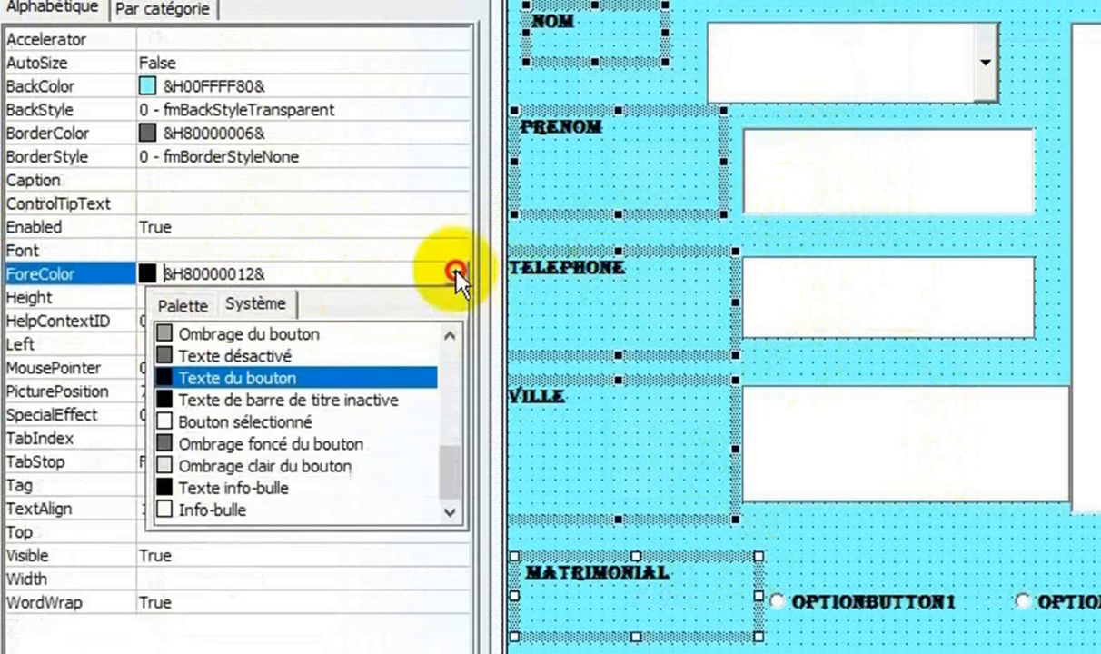
{"action": "left_click", "coordinate": [187, 306]}
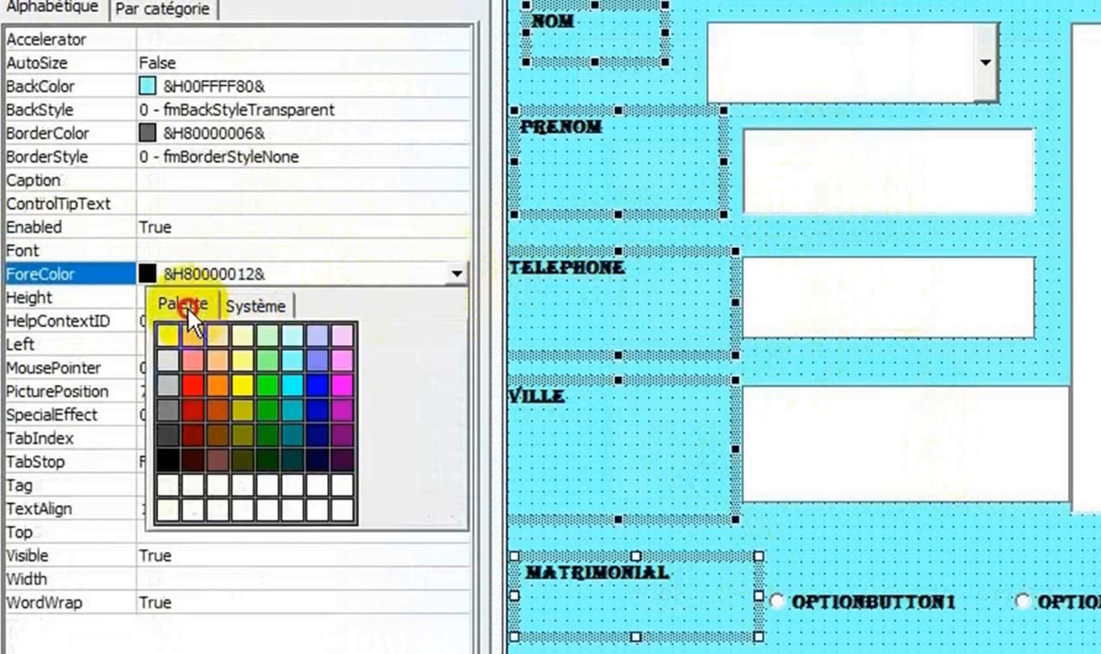
{"action": "left_click", "coordinate": [342, 406]}
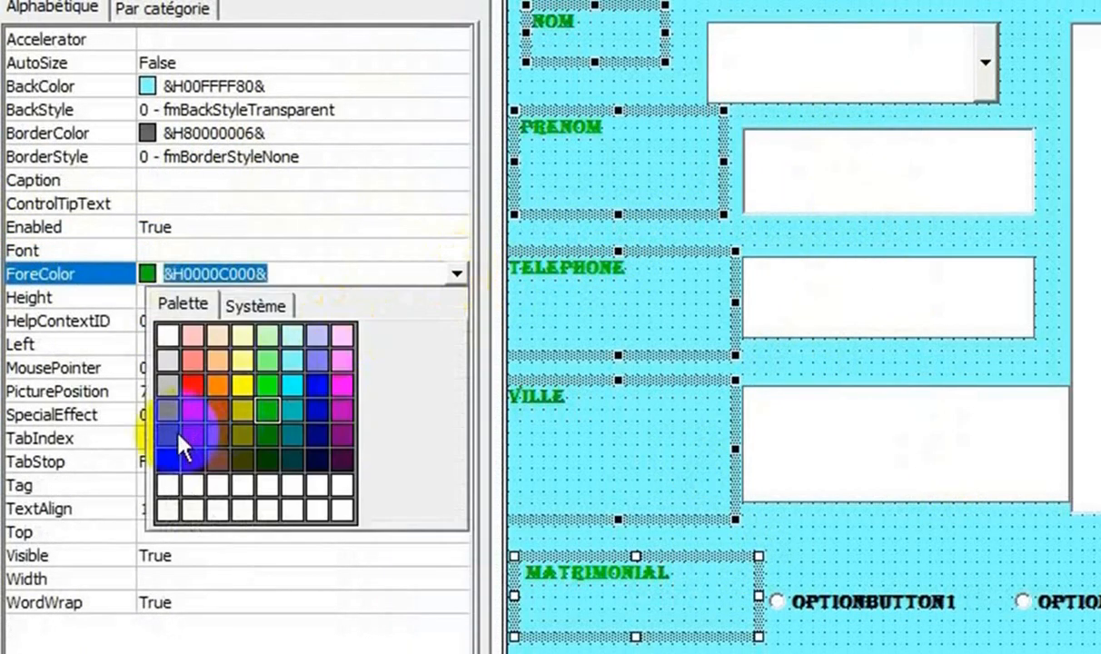
{"action": "left_click", "coordinate": [167, 451]}
{"action": "left_click", "coordinate": [830, 544]}
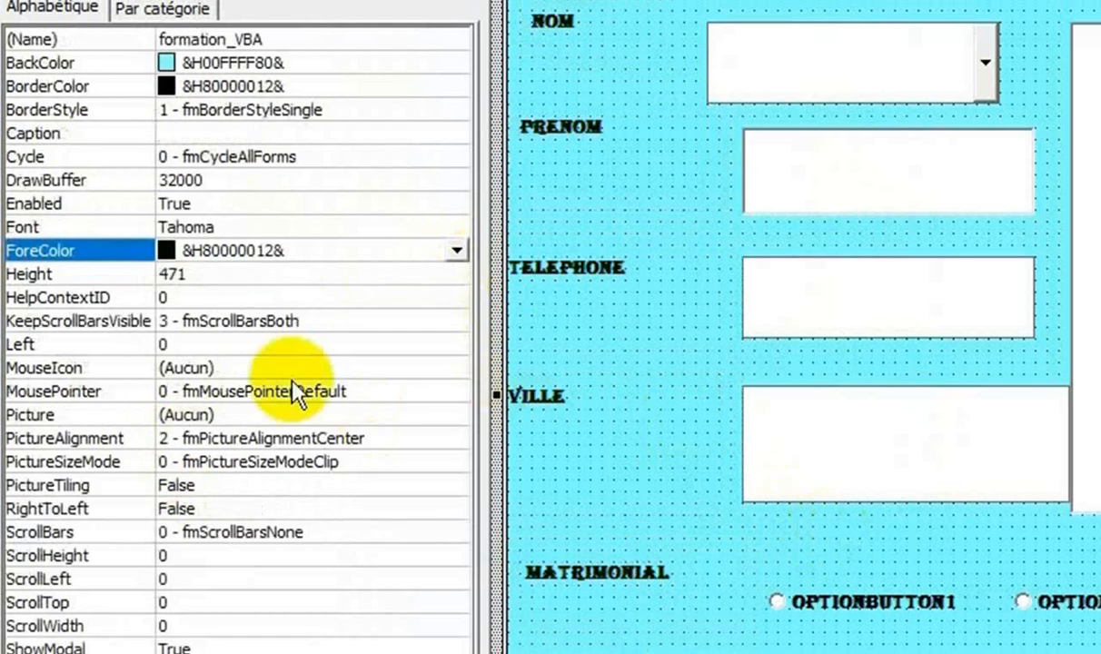
- Set the NOM label's Height property to 14
{"action": "left_click", "coordinate": [85, 275]}
{"action": "left_click", "coordinate": [187, 274]}
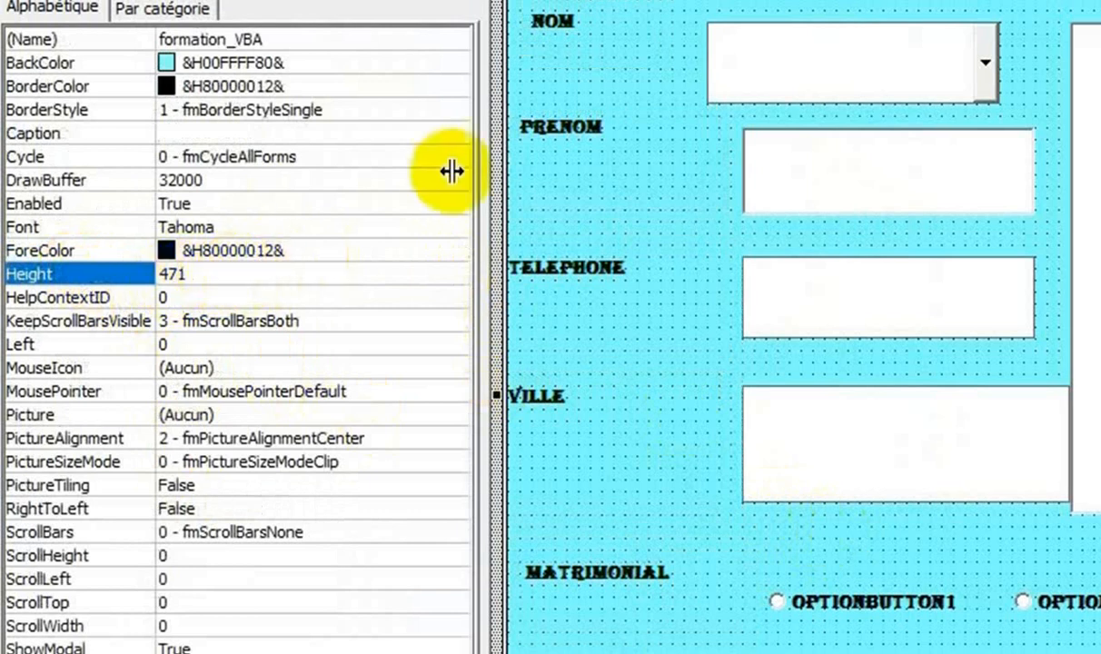
{"action": "left_click", "coordinate": [565, 36]}
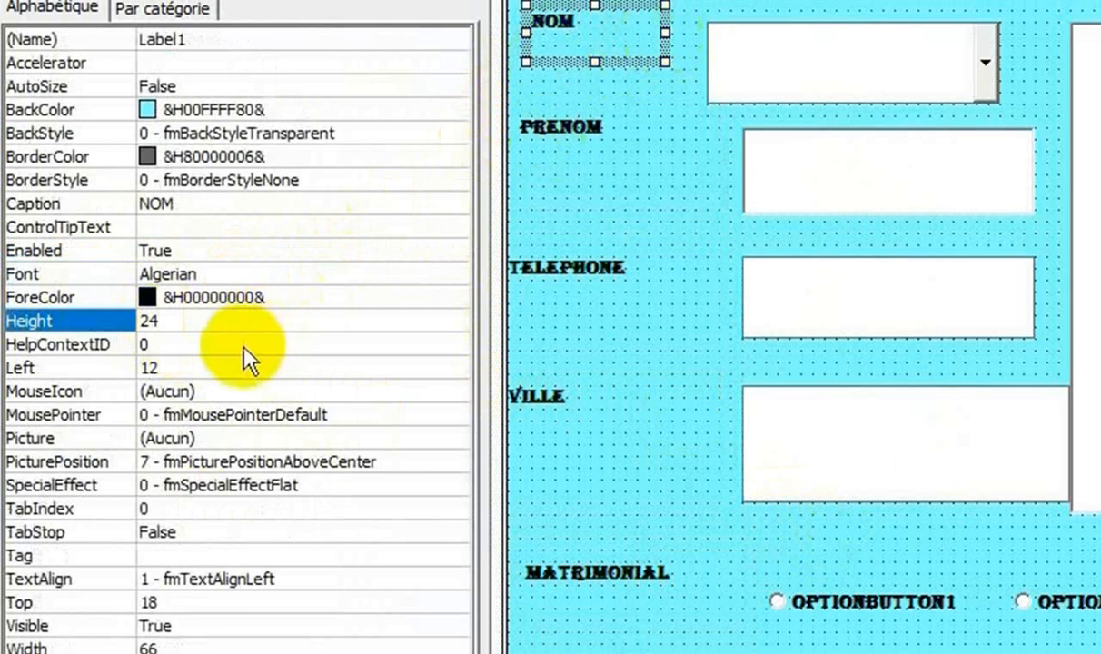
{"action": "left_click", "coordinate": [194, 318]}
{"action": "left_click_drag", "start_coordinate": [194, 318], "coordinate": [111, 344]}
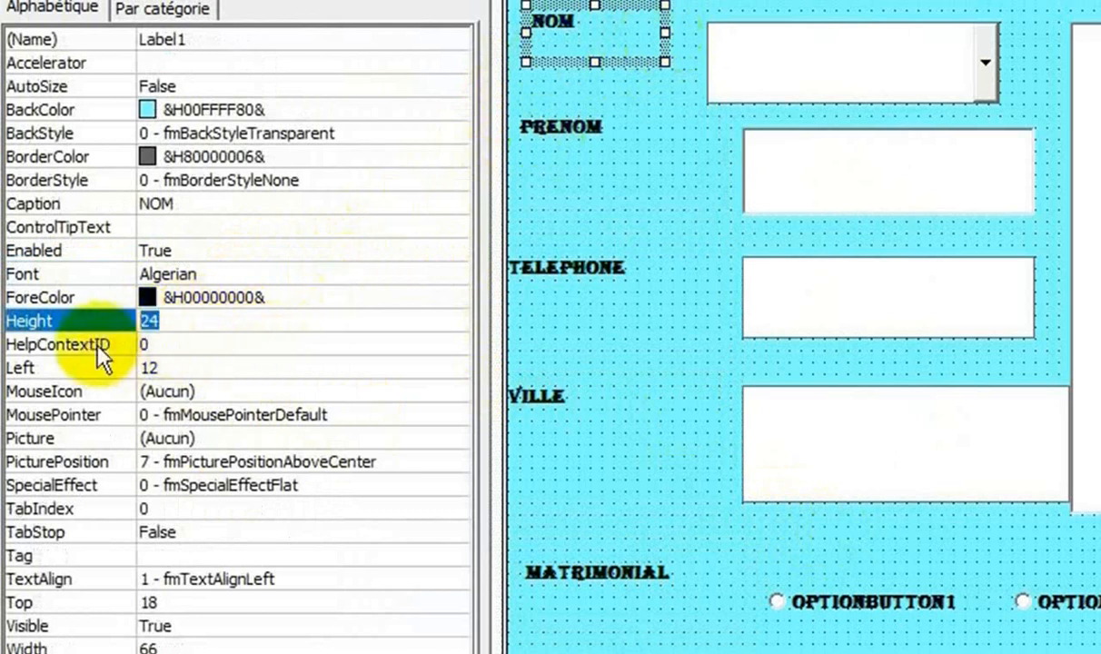
{"action": "type", "text": "18"}
{"action": "left_click", "coordinate": [179, 345]}
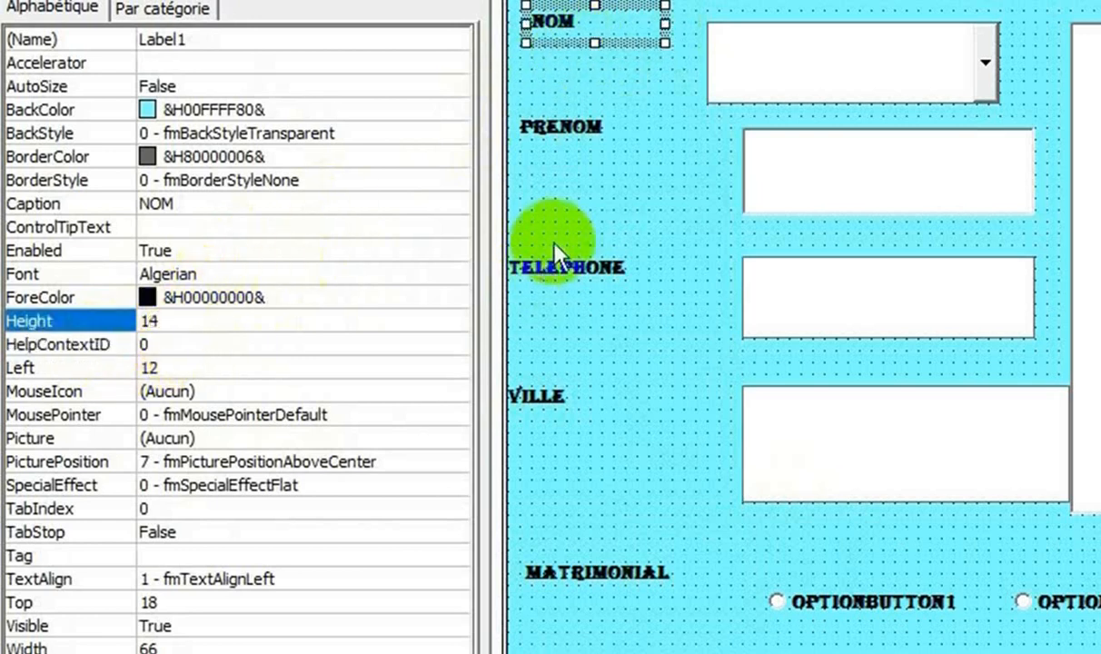
- Set the Height of the PRENOM, TELEPHONE, VILLE and MATRIMONIAL labels and both option buttons to 14
{"action": "left_click", "coordinate": [540, 143]}
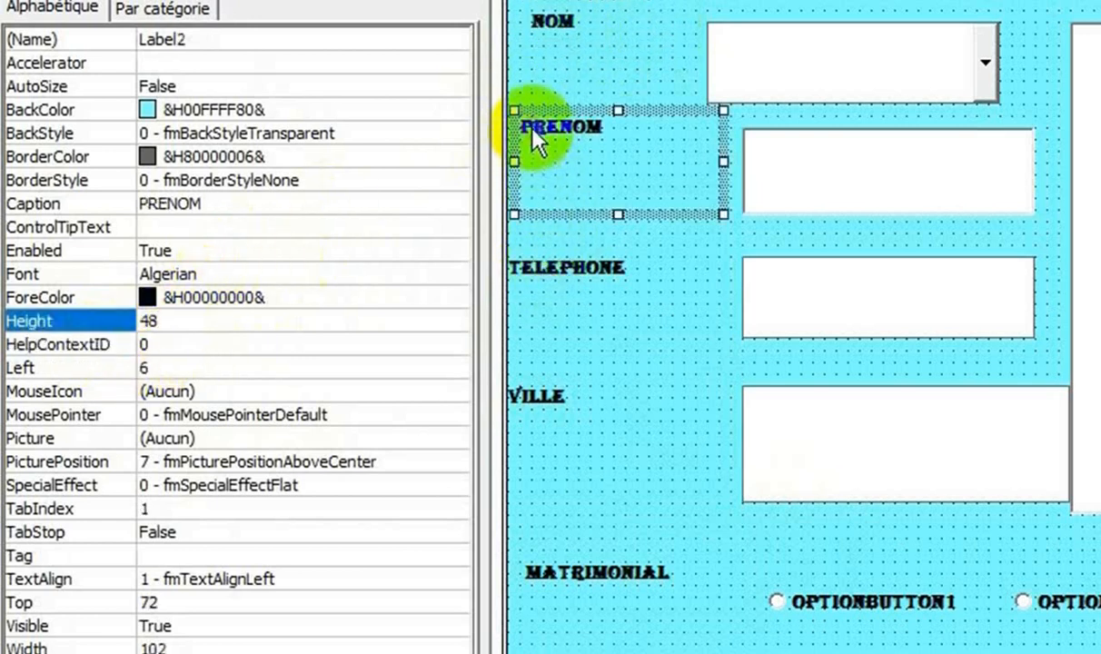
{"action": "left_click", "coordinate": [530, 269], "text": "ctrl"}
{"action": "left_click", "coordinate": [534, 410], "text": "ctrl"}
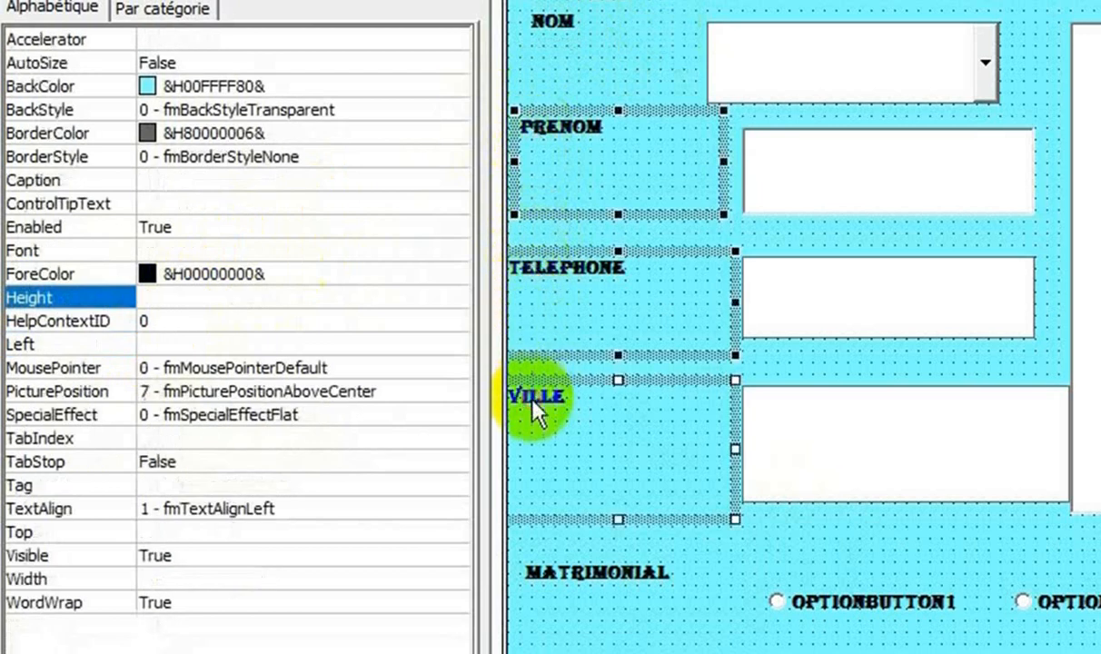
{"action": "left_click", "coordinate": [563, 572], "text": "ctrl"}
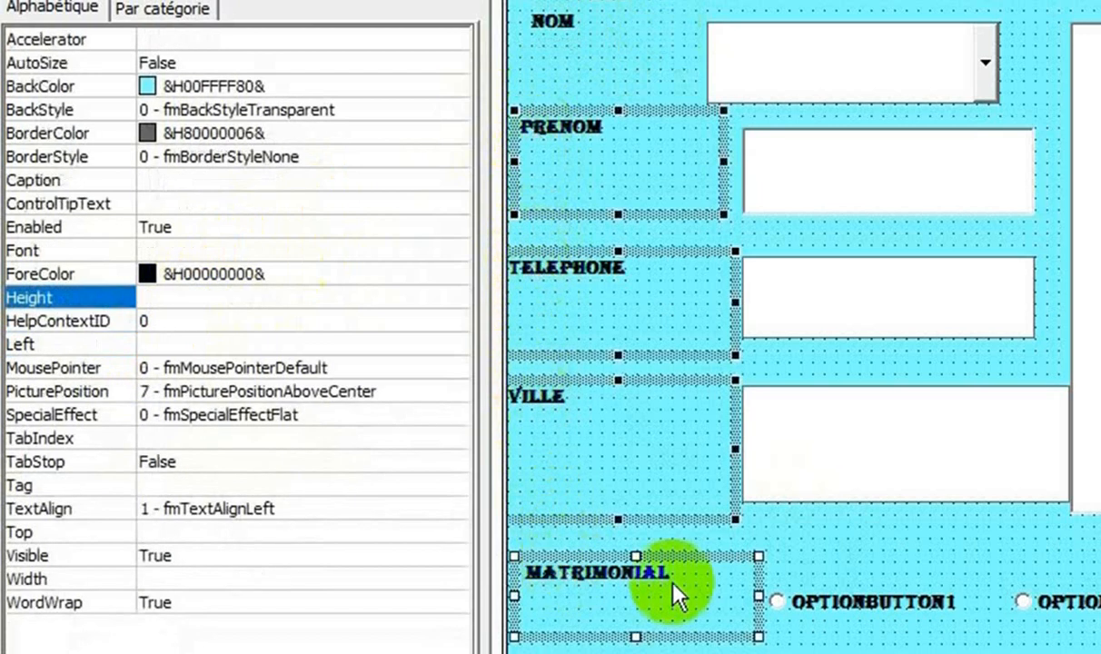
{"action": "left_click", "coordinate": [840, 599], "text": "ctrl"}
{"action": "left_click", "coordinate": [1065, 602], "text": "ctrl"}
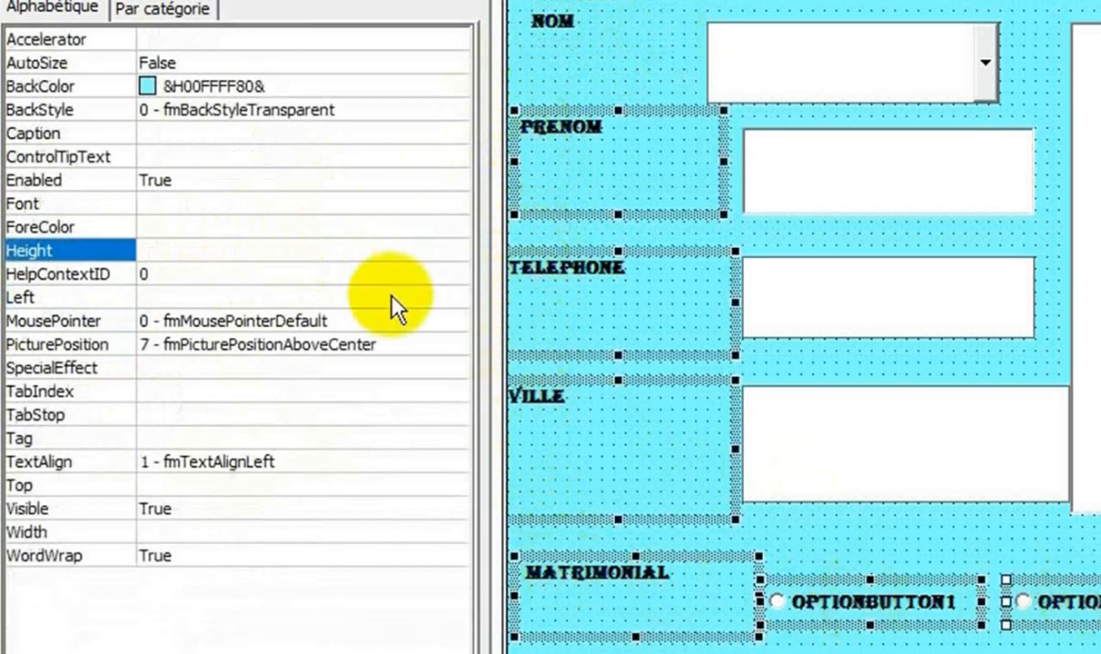
{"action": "left_click", "coordinate": [435, 255]}
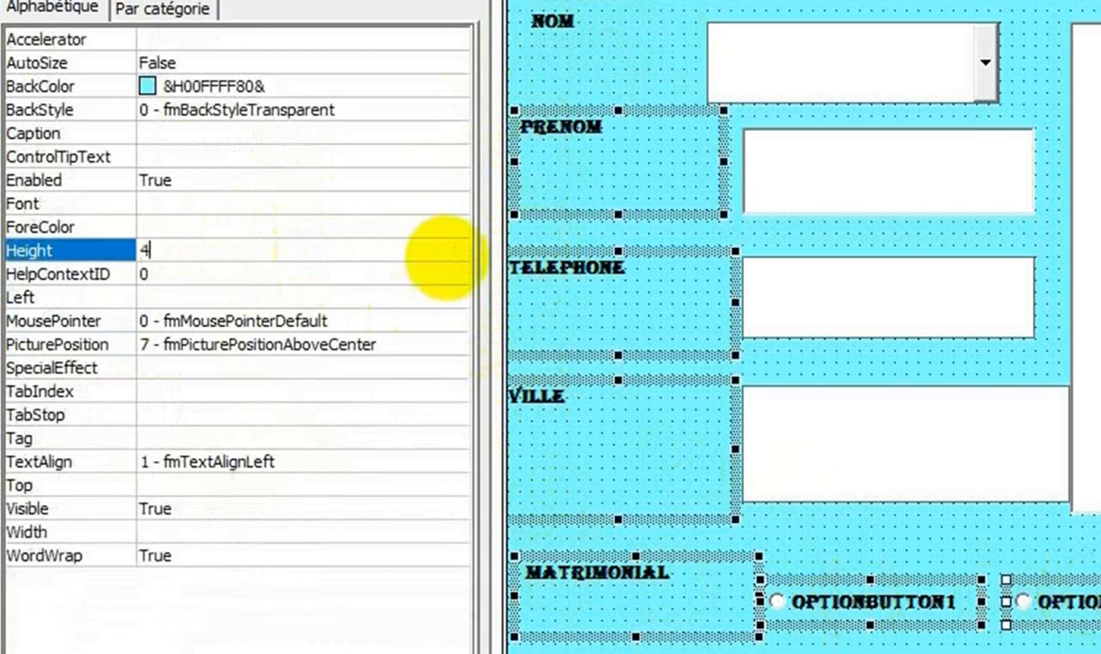
{"action": "type", "text": "4"}
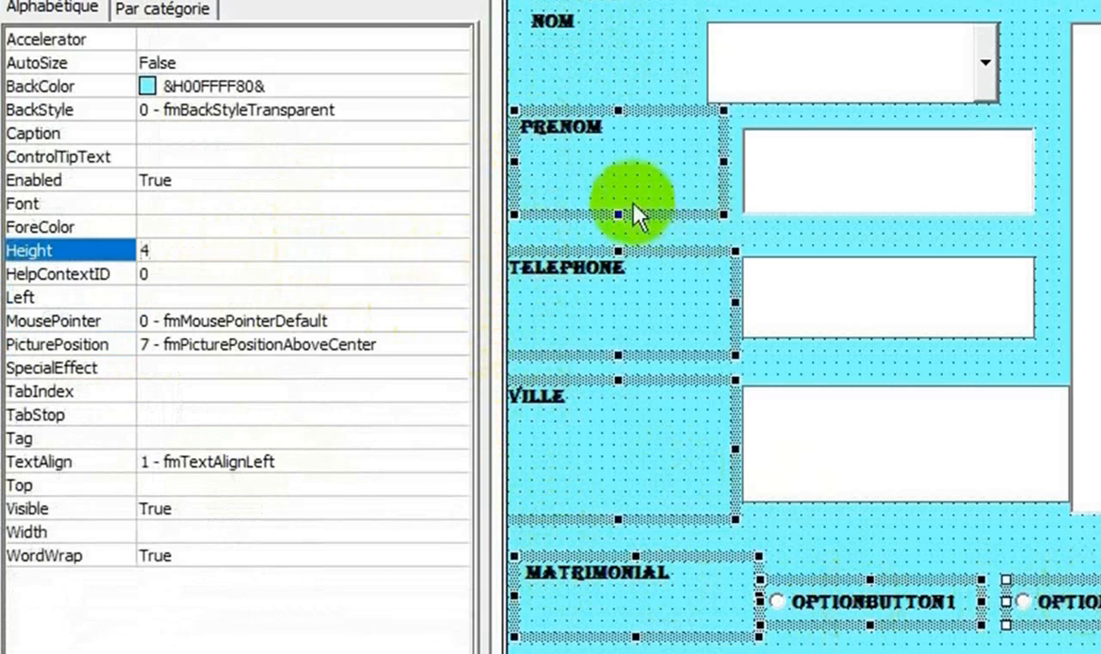
{"action": "type", "text": "1"}
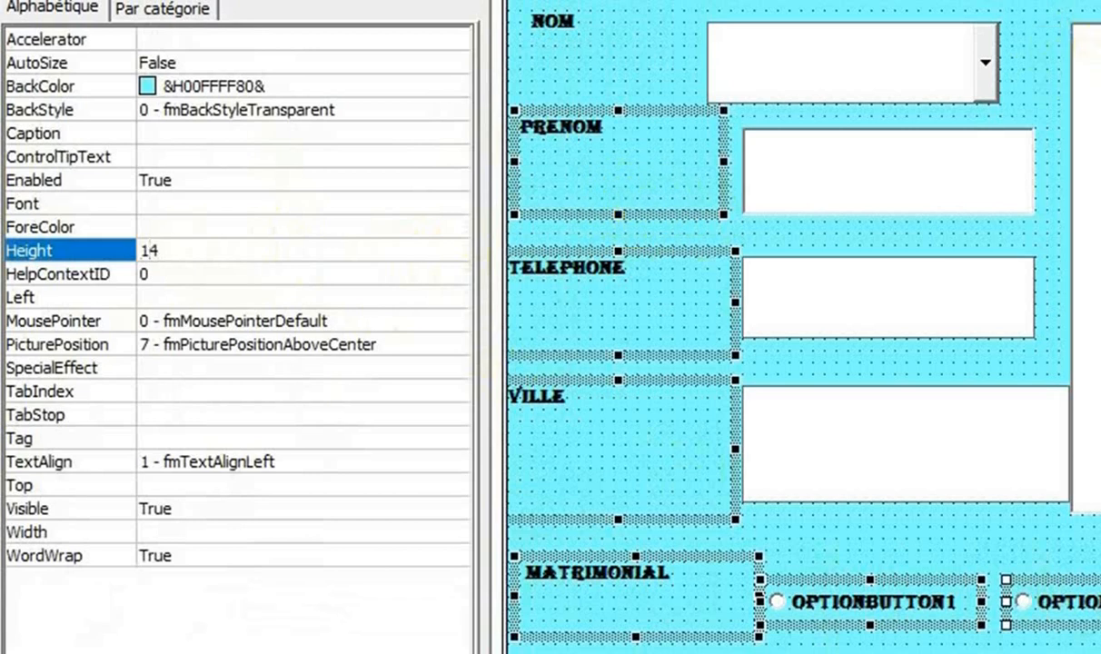
{"action": "left_click", "coordinate": [1099, 4]}
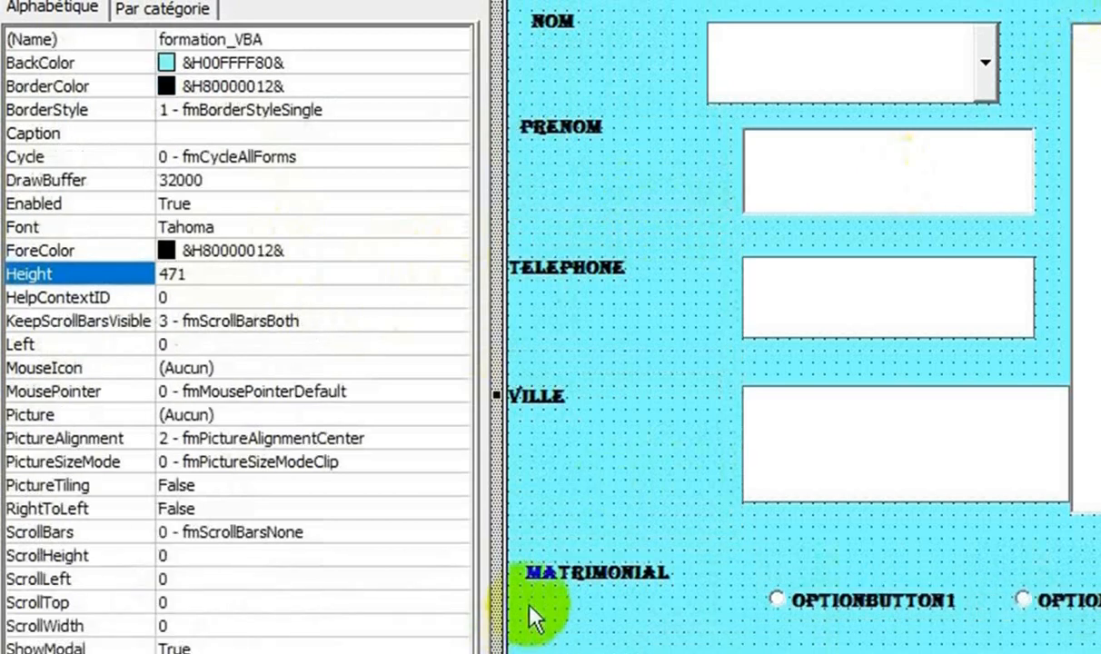
- Check the Height property of the MATRIMONIAL, VILLE, TELEPHONE and PRENOM labels one by one
{"action": "left_click", "coordinate": [560, 586]}
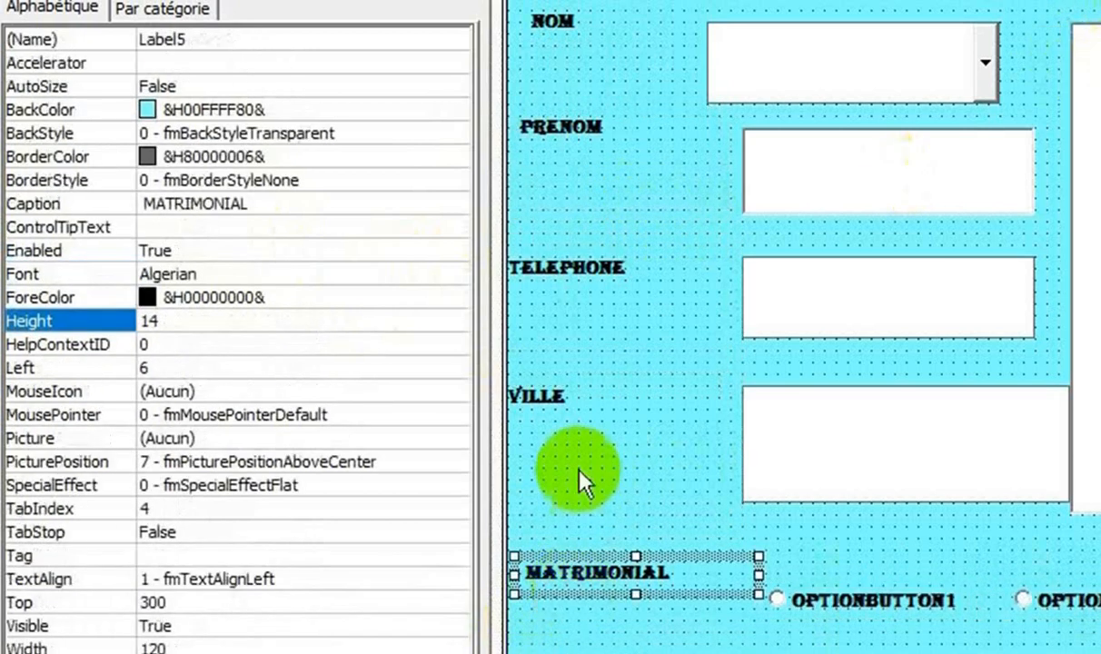
{"action": "left_click", "coordinate": [536, 397]}
{"action": "left_click", "coordinate": [586, 271]}
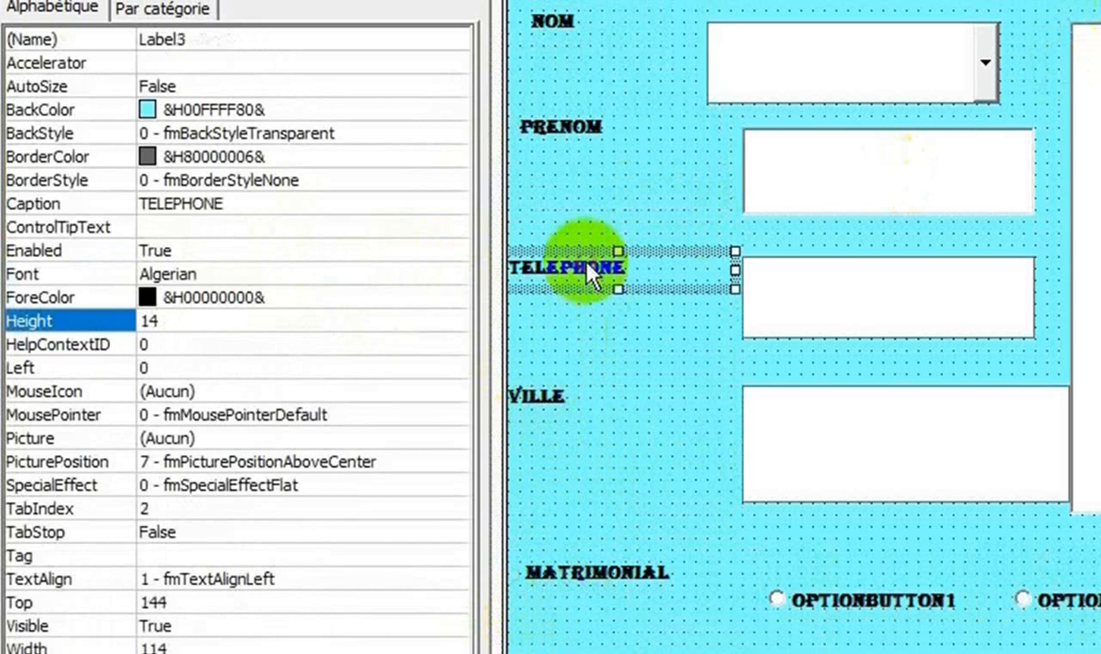
{"action": "left_click", "coordinate": [566, 133]}
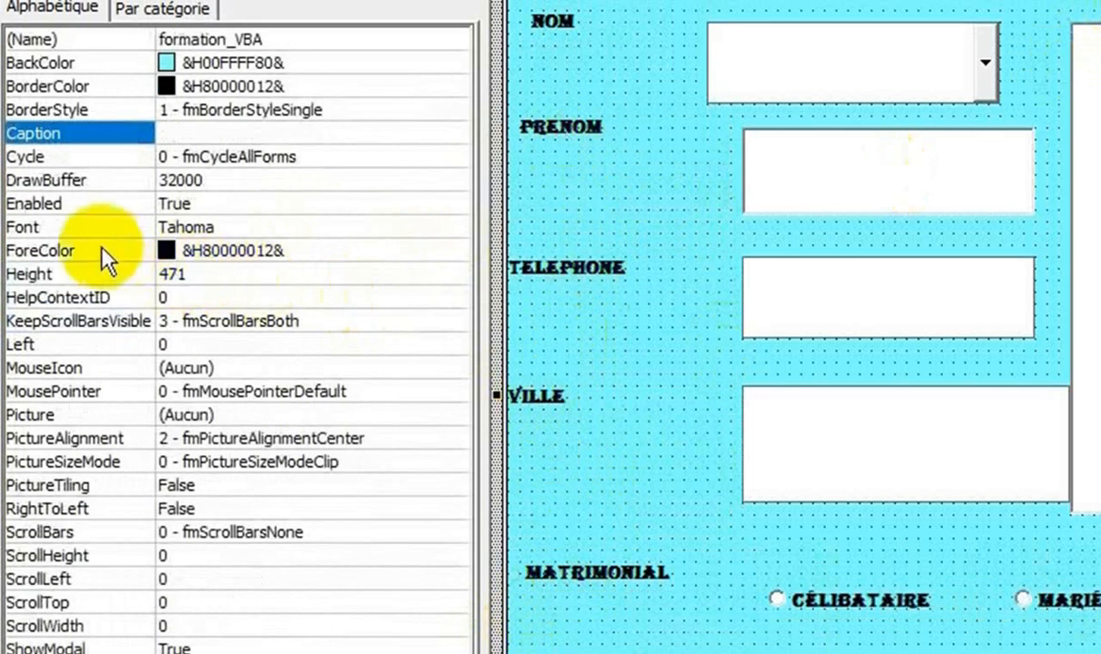
- Reduce the NOM label's Left property so the label sits closer to the form's left edge
{"action": "left_click", "coordinate": [49, 275]}
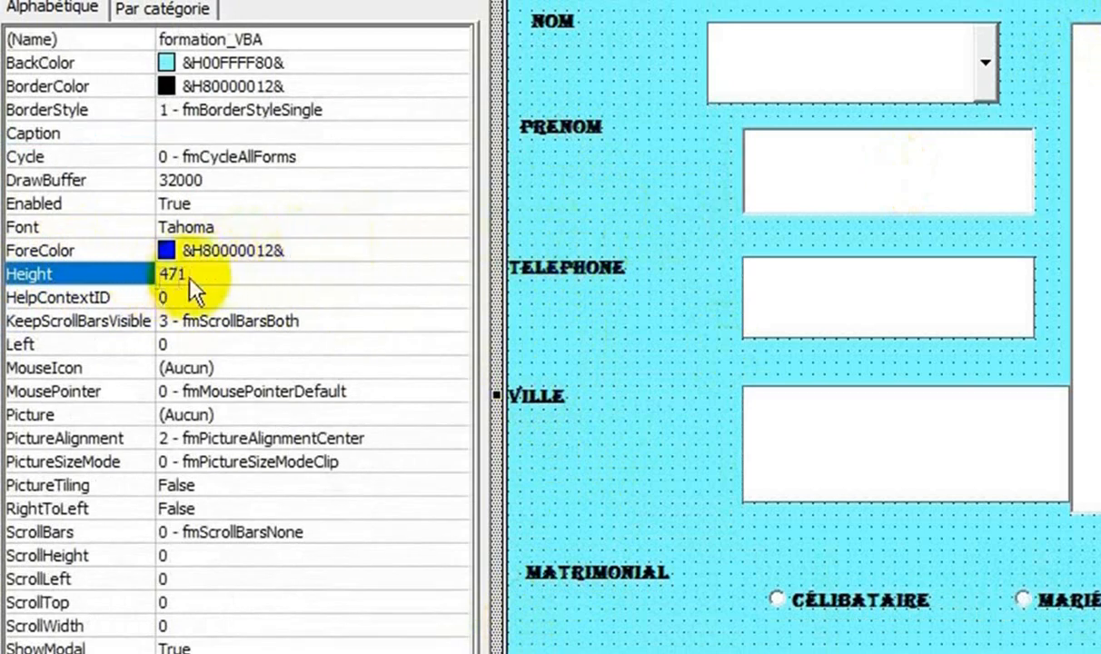
{"action": "left_click", "coordinate": [168, 345]}
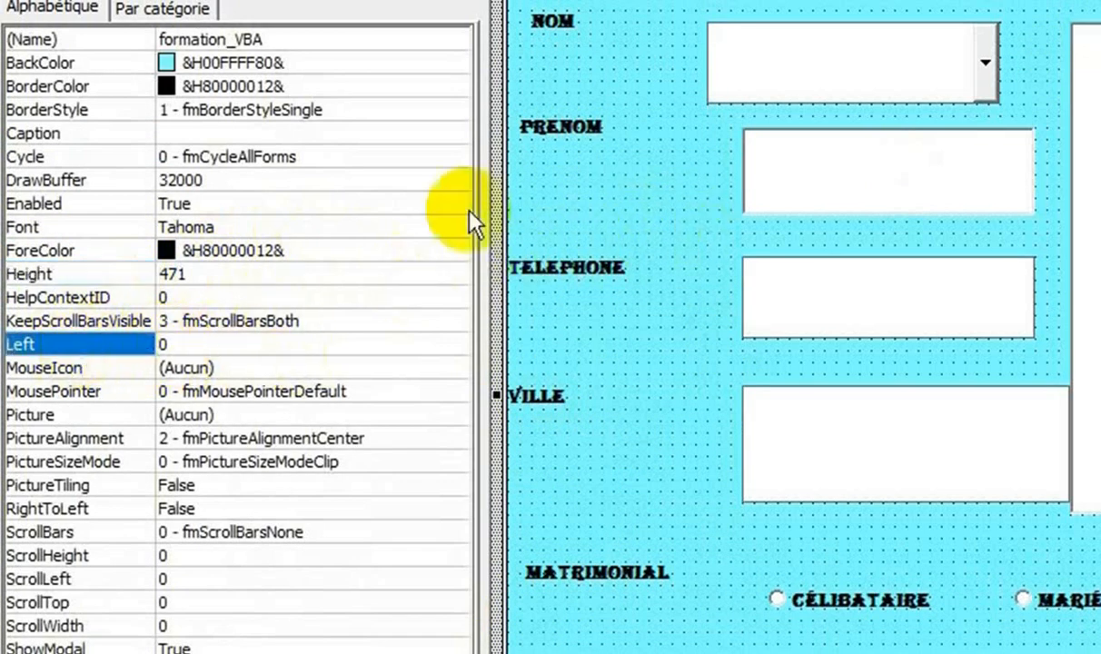
{"action": "left_click", "coordinate": [565, 25]}
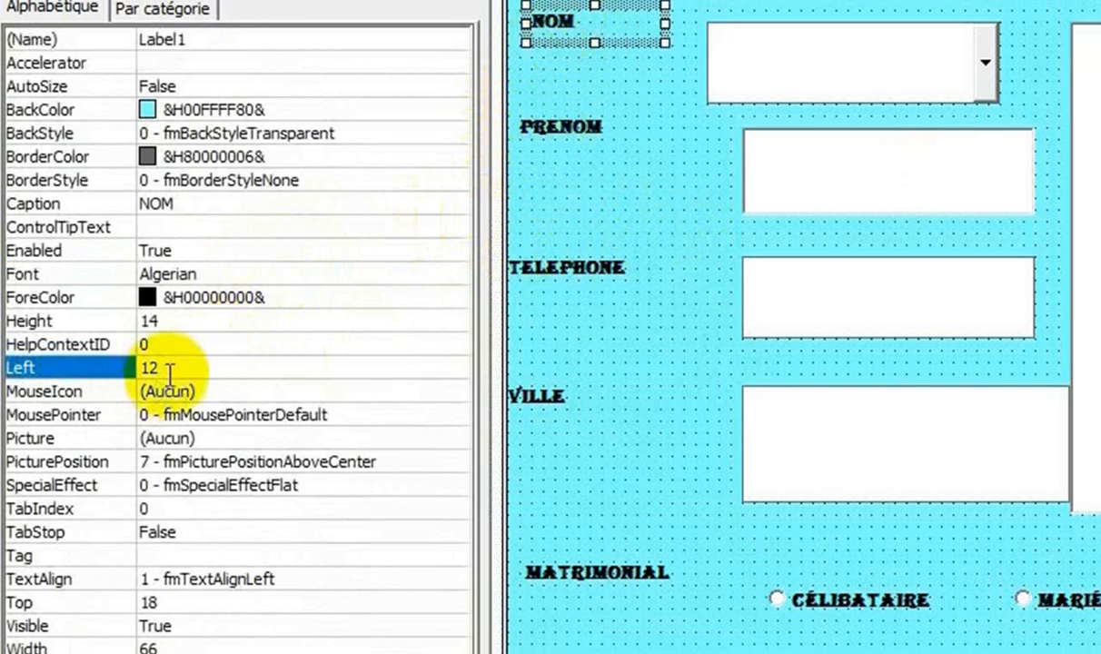
- Set the Left property of the PRENOM, TELEPHONE, VILLE and MATRIMONIAL labels to 4
{"action": "left_click", "coordinate": [561, 123]}
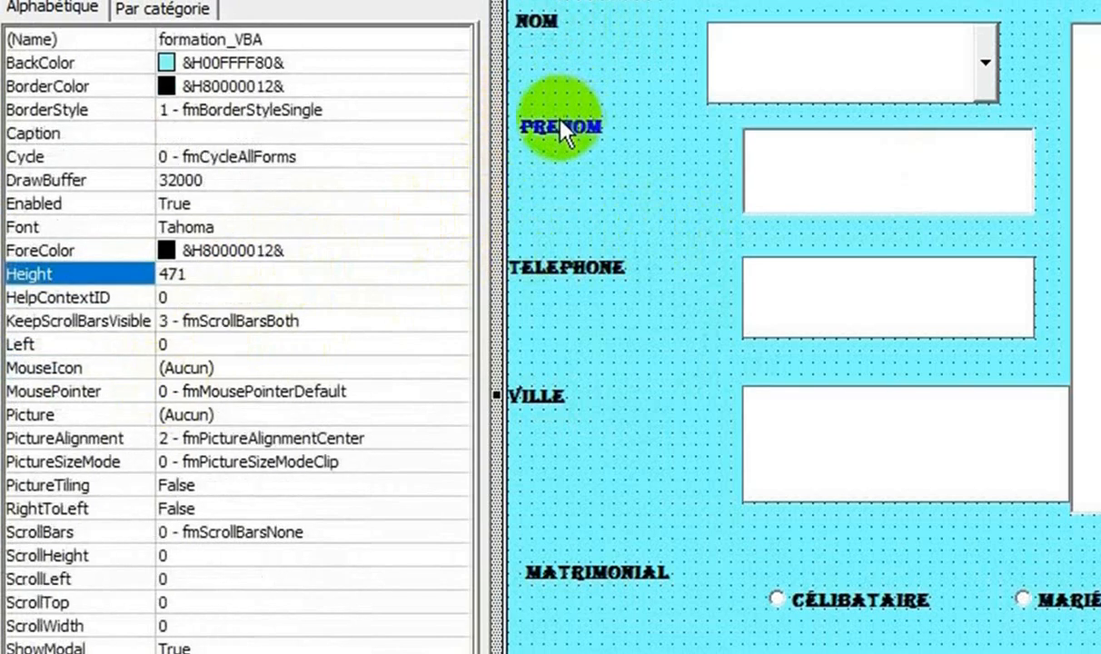
{"action": "left_click", "coordinate": [561, 123]}
{"action": "left_click", "coordinate": [545, 263], "text": "ctrl"}
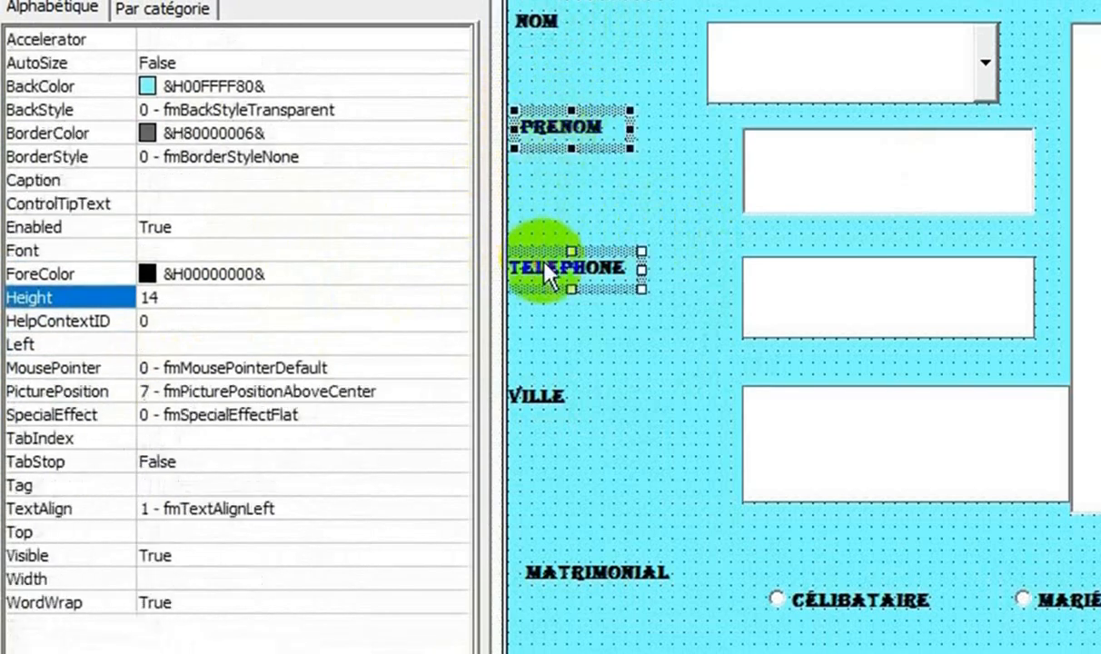
{"action": "left_click", "coordinate": [535, 409], "text": "ctrl"}
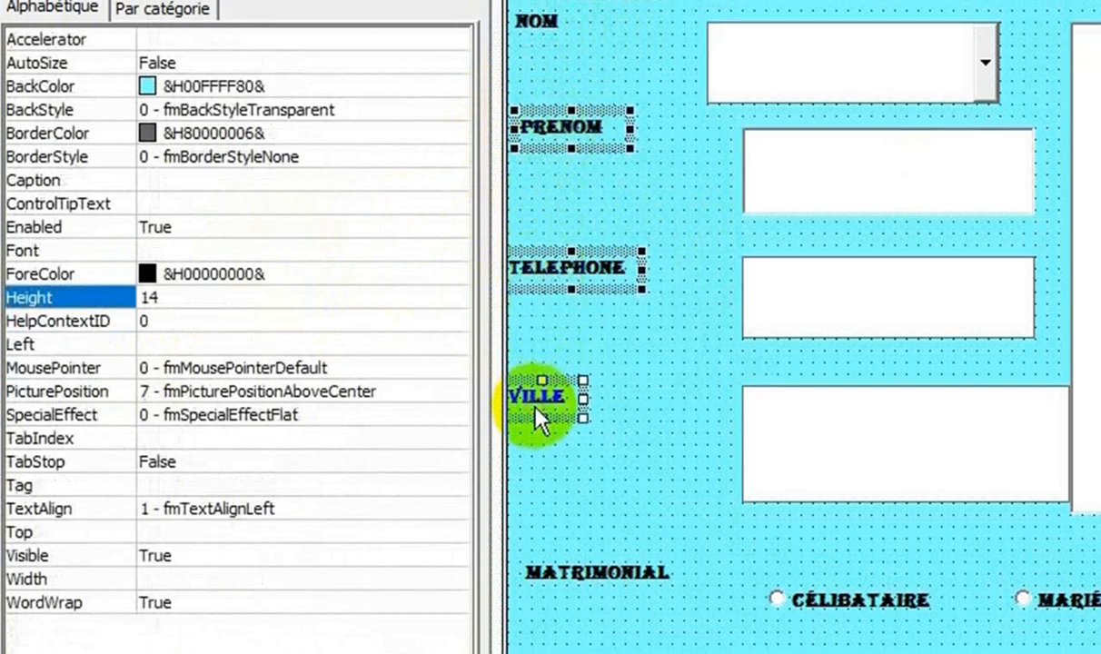
{"action": "left_click", "coordinate": [555, 567], "text": "ctrl"}
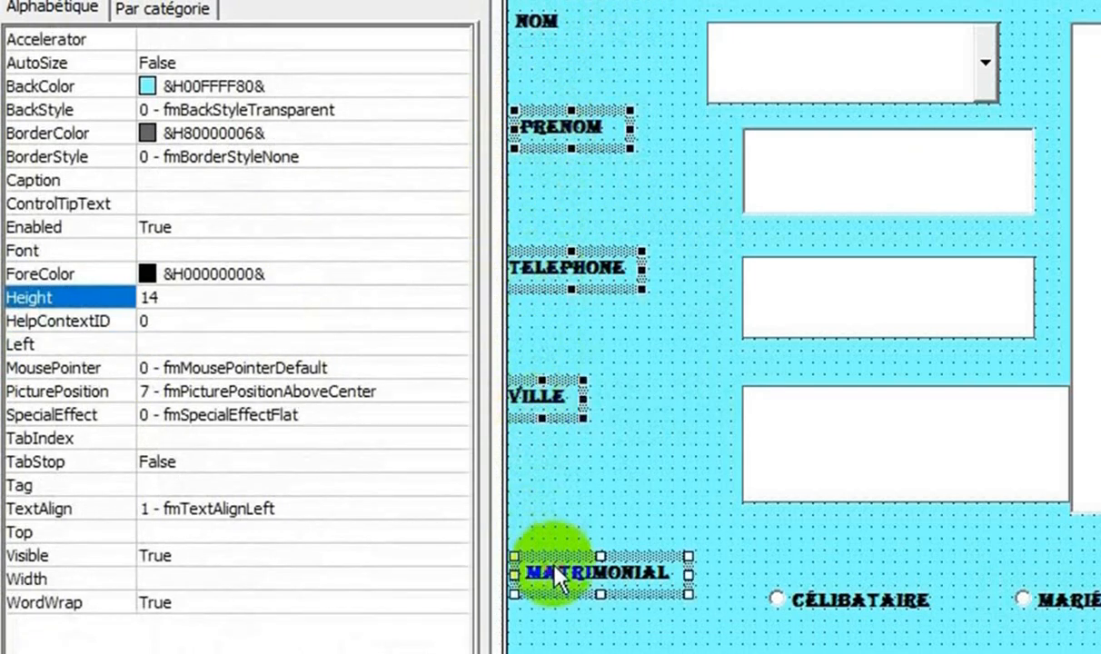
{"action": "double_click", "coordinate": [175, 300]}
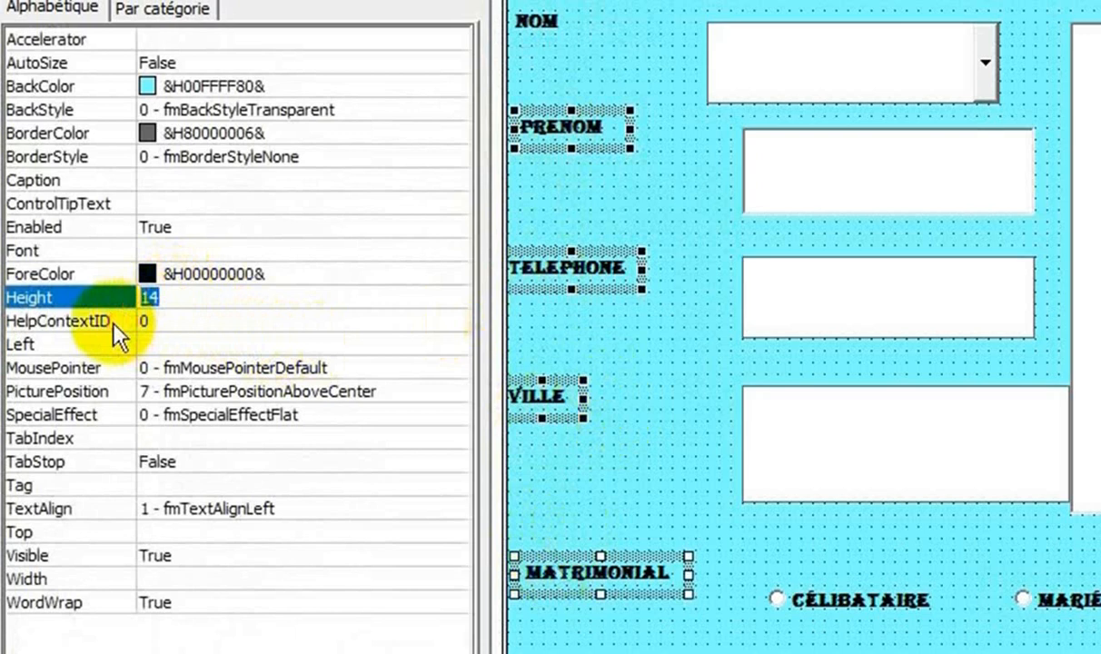
{"action": "left_click", "coordinate": [167, 338]}
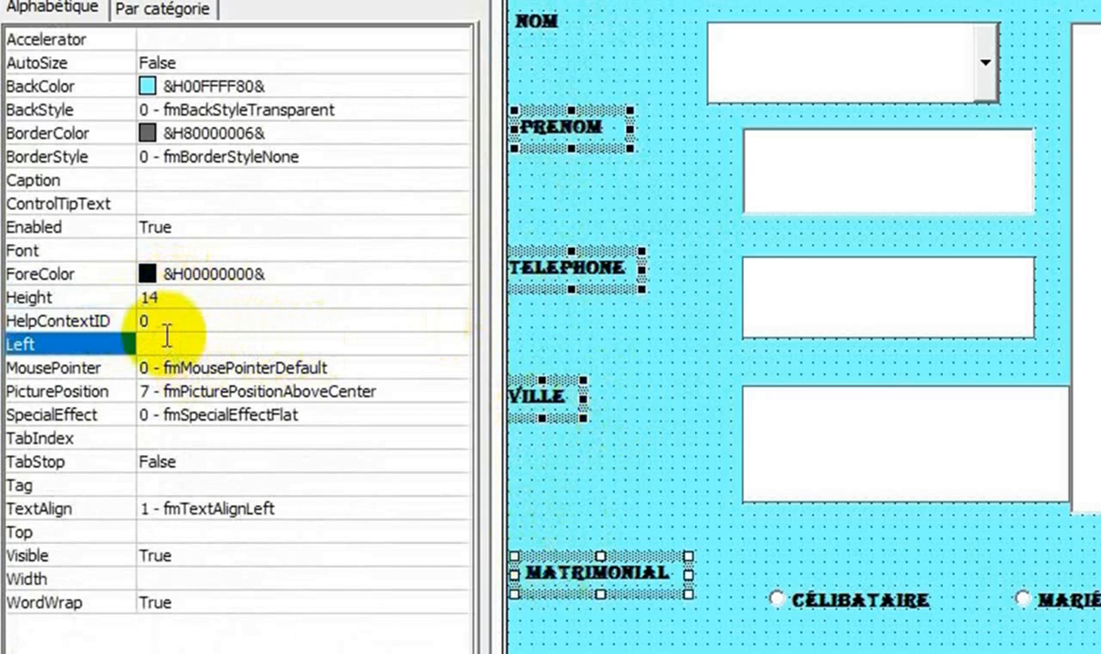
{"action": "double_click", "coordinate": [154, 365]}
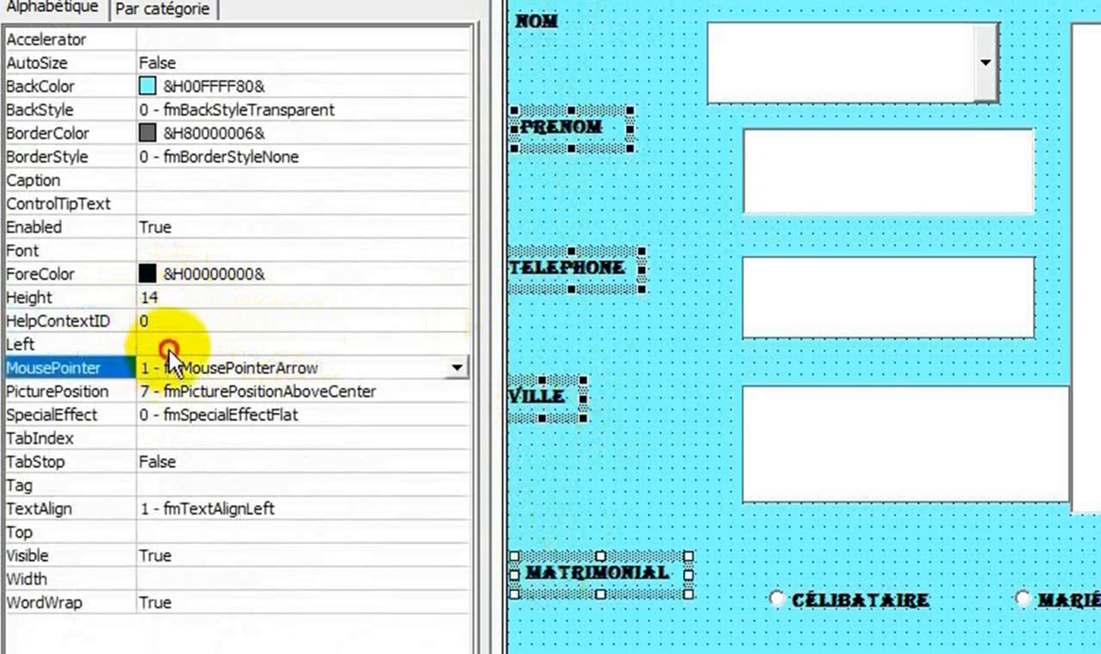
{"action": "left_click", "coordinate": [168, 346]}
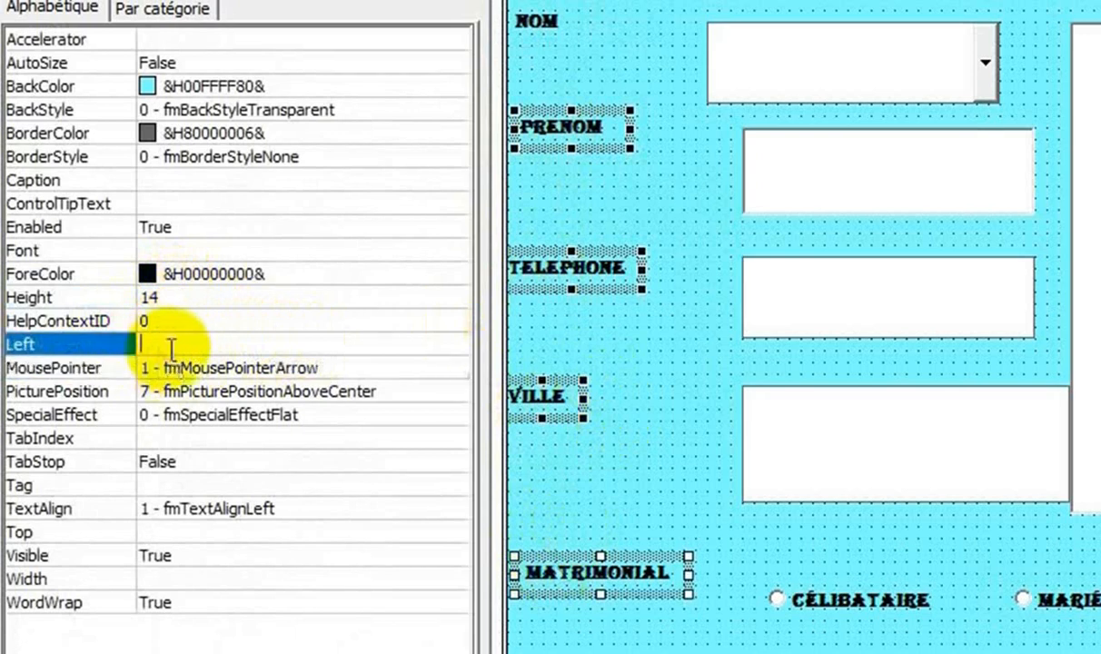
{"action": "type", "text": "4"}
{"action": "left_click", "coordinate": [454, 180]}
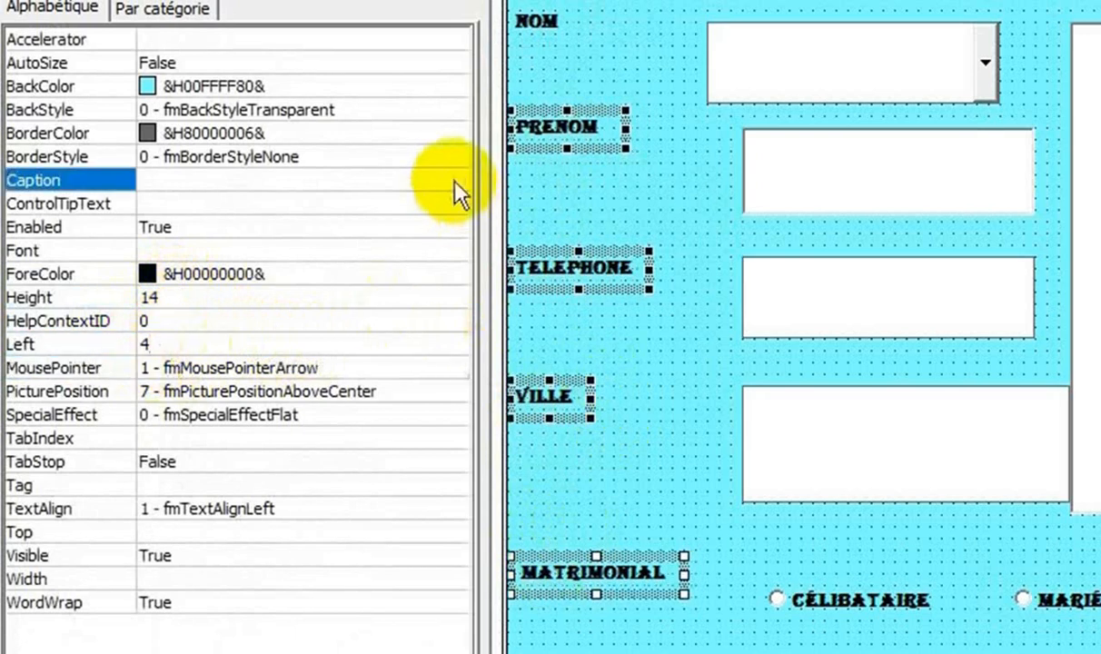
- Compare the properties of the TELEPHONE label with those of the UserForm, particularly the Picture property
{"action": "left_click", "coordinate": [672, 27]}
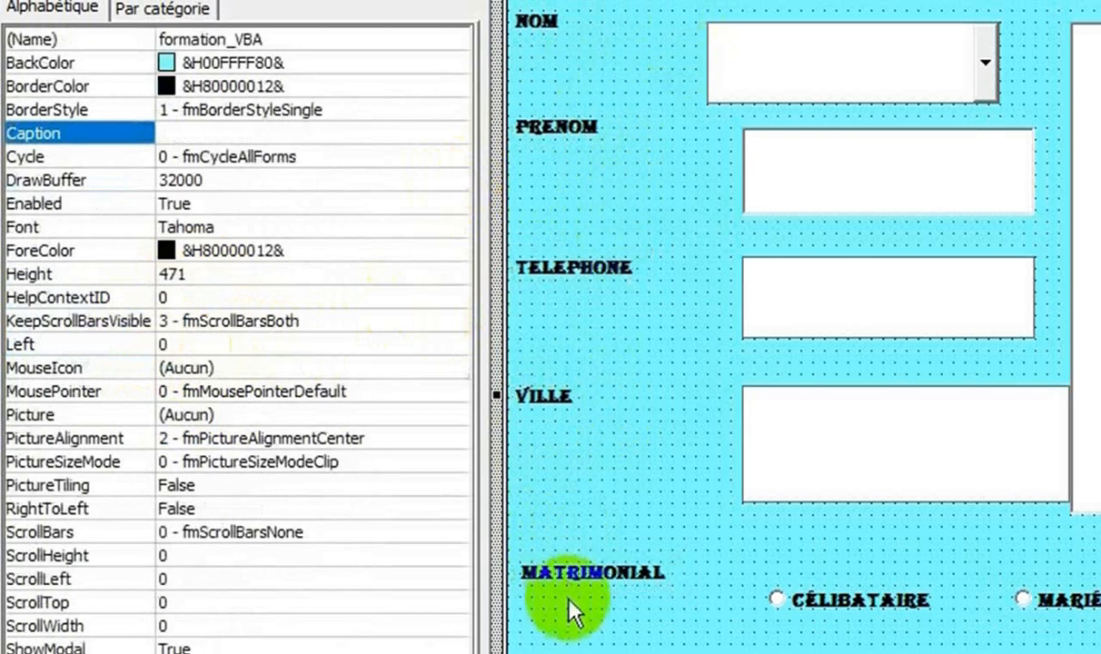
{"action": "left_click", "coordinate": [572, 269]}
{"action": "left_click", "coordinate": [192, 438]}
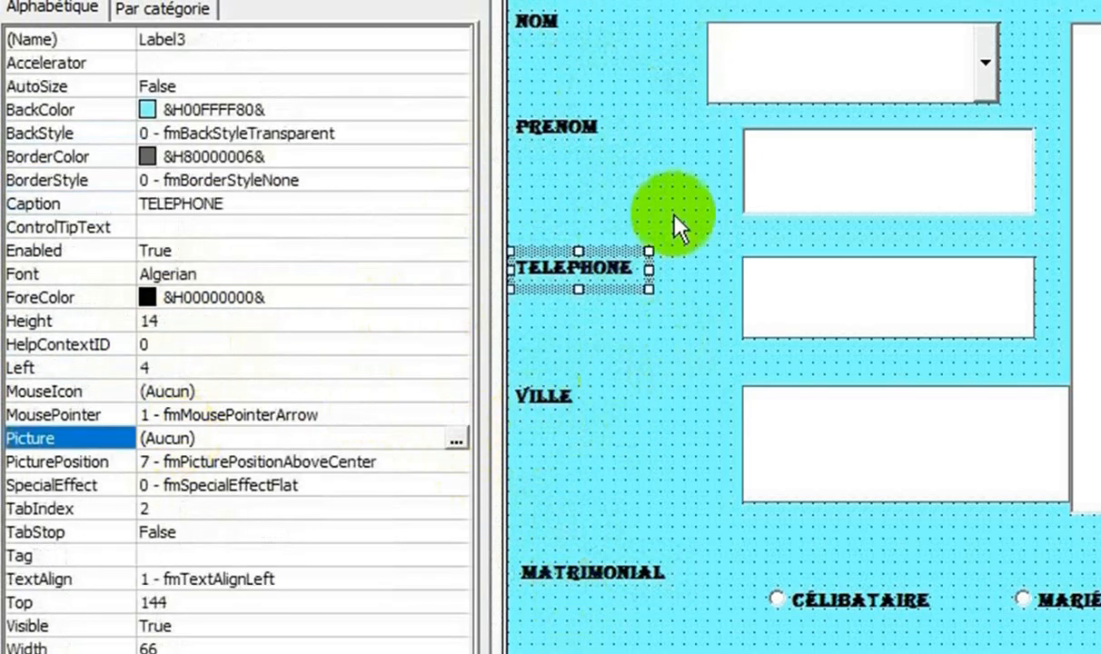
{"action": "left_click", "coordinate": [629, 104]}
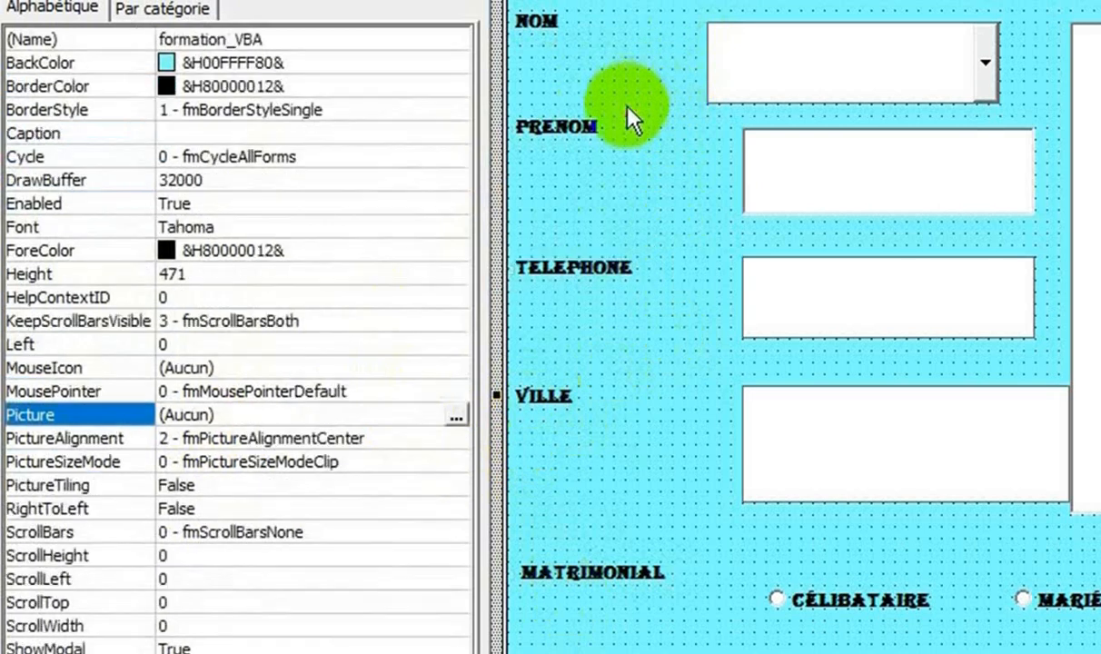
{"action": "left_click", "coordinate": [564, 276]}
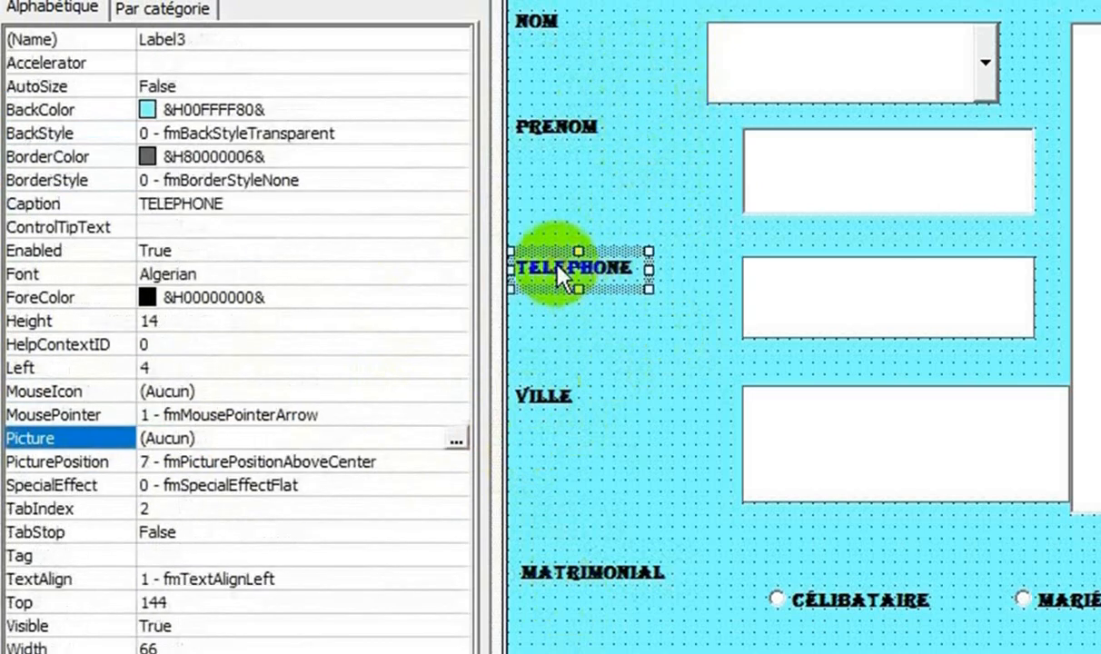
{"action": "left_click", "coordinate": [685, 195]}
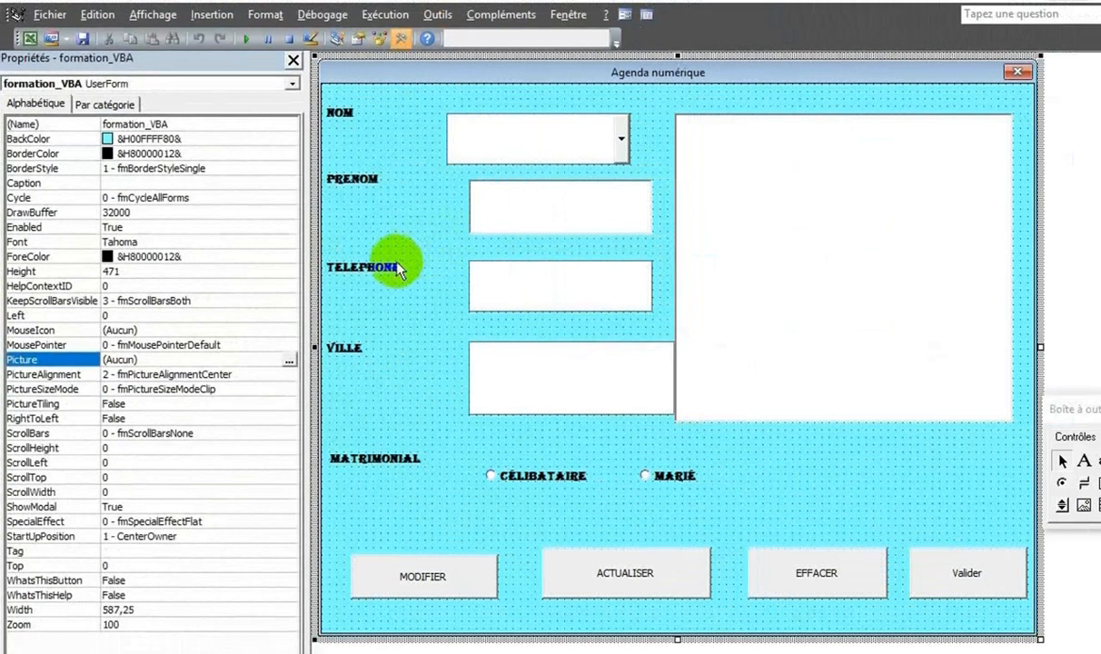
{"action": "left_click", "coordinate": [397, 270]}
- Open the image chooser for the UserForm's Picture property and set the file type to Tous les fichiers (*.*)
{"action": "left_click", "coordinate": [434, 213]}
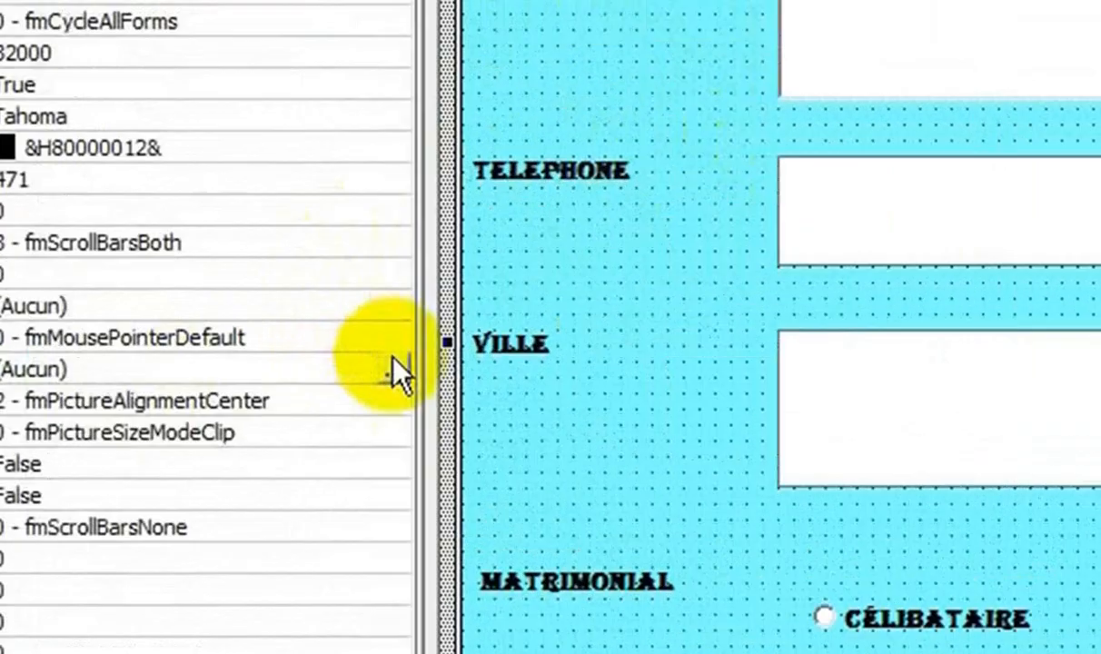
{"action": "left_click", "coordinate": [271, 355]}
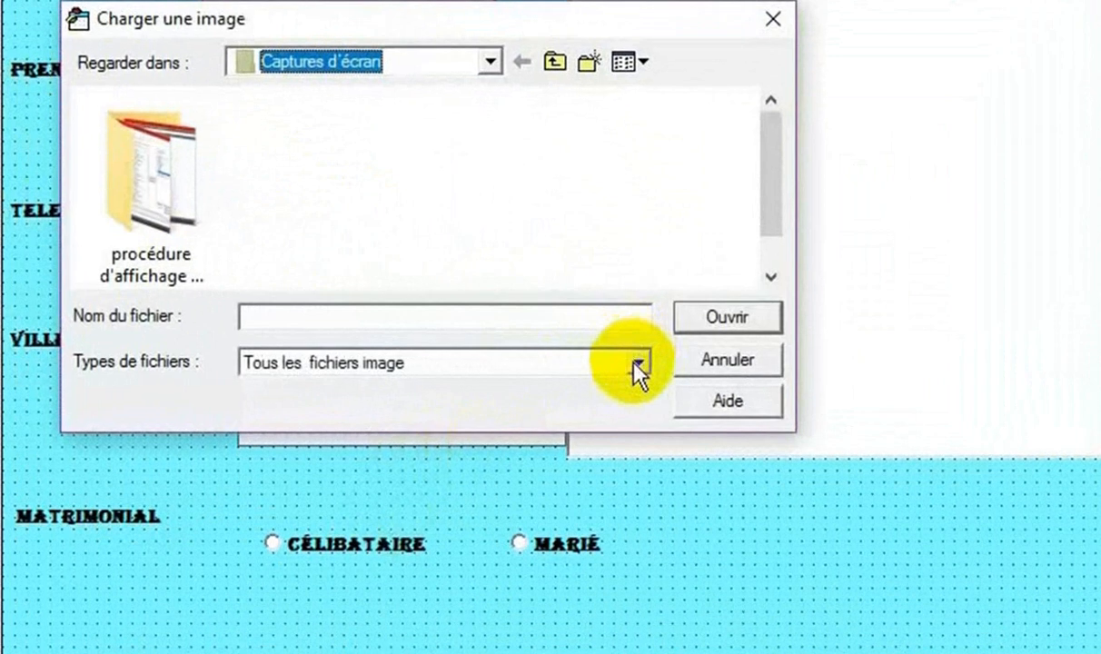
{"action": "left_click", "coordinate": [639, 364]}
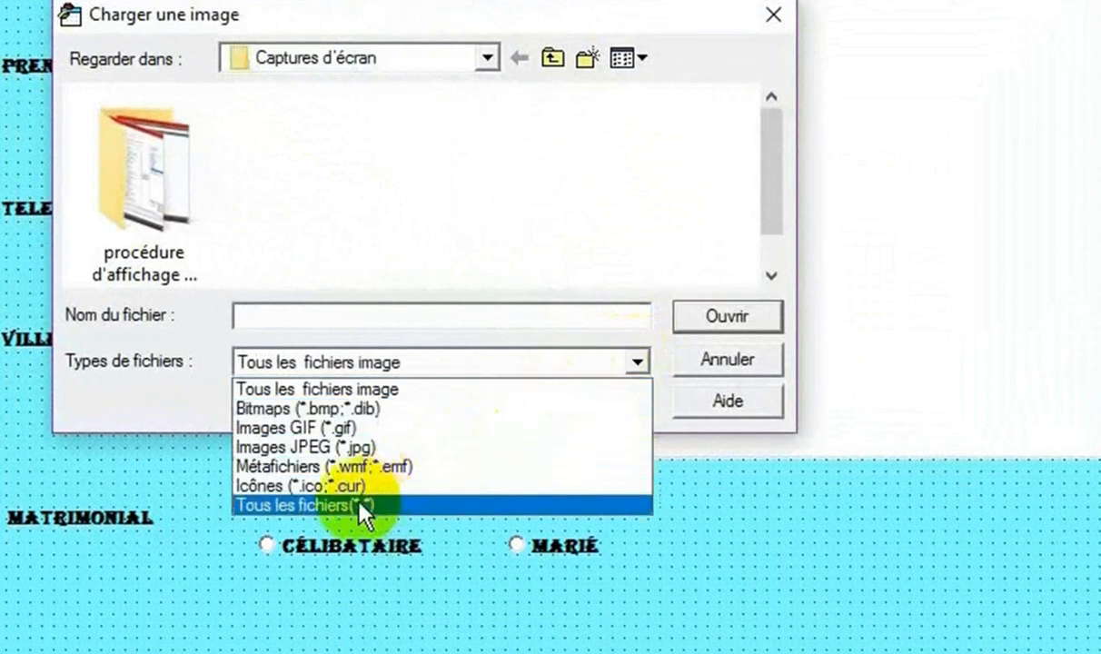
{"action": "left_click", "coordinate": [360, 503]}
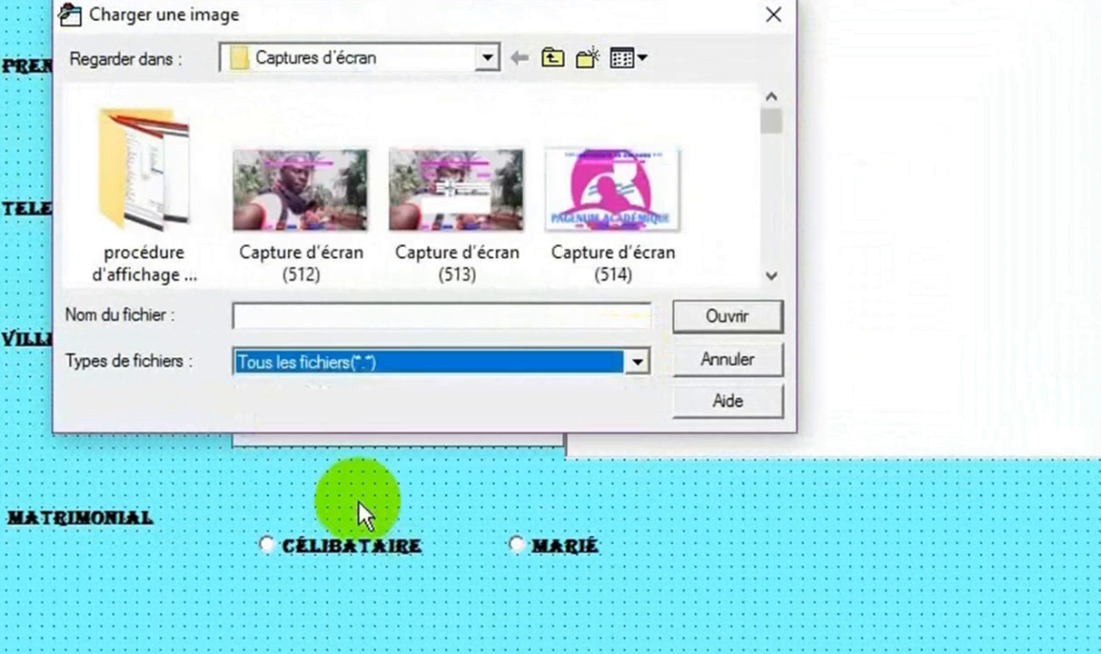
- Load the Parties Travaillantes image from the Rendus folder on Carte SD (E:) as the form's background picture
{"action": "left_click", "coordinate": [550, 58]}
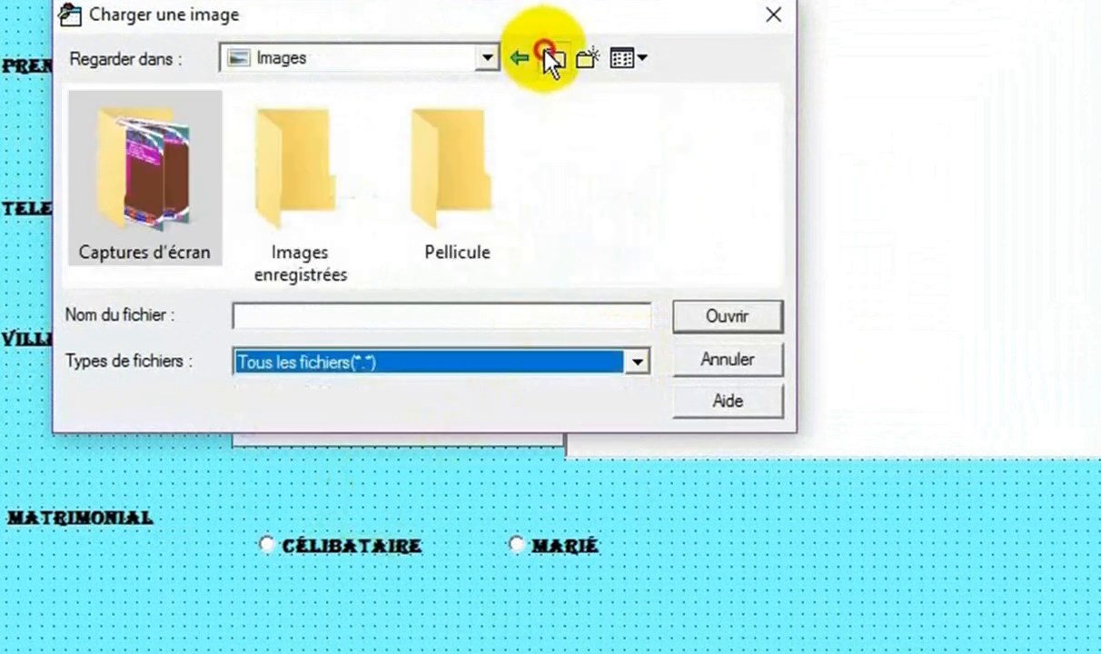
{"action": "left_click", "coordinate": [550, 58]}
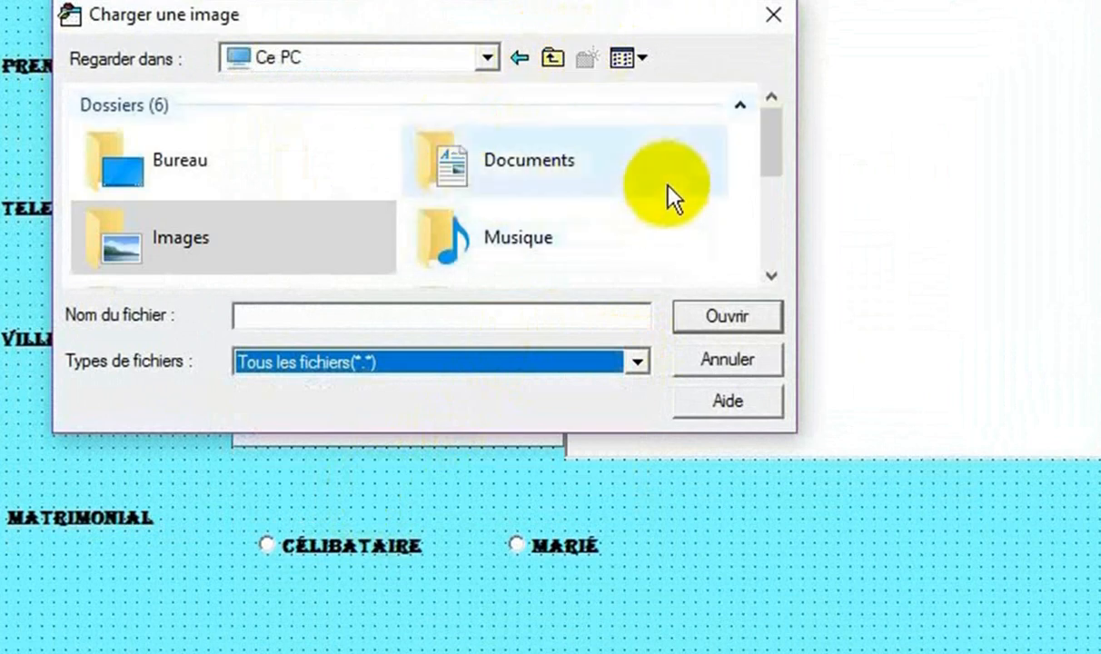
{"action": "left_click_drag", "start_coordinate": [778, 152], "coordinate": [742, 288]}
{"action": "left_click", "coordinate": [332, 244]}
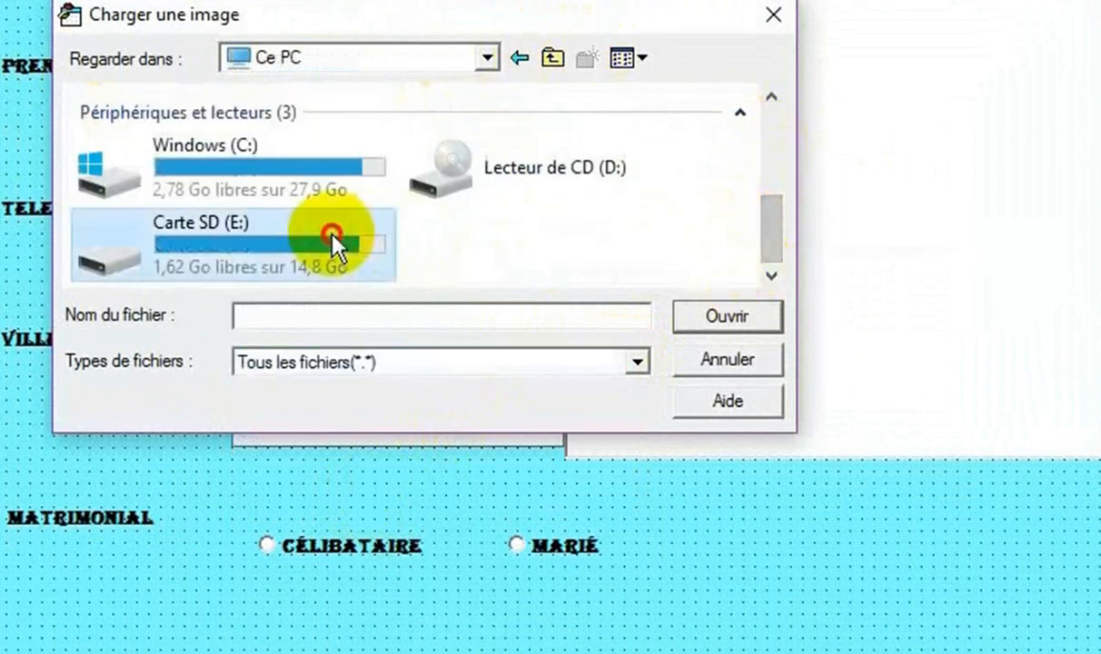
{"action": "double_click", "coordinate": [333, 240]}
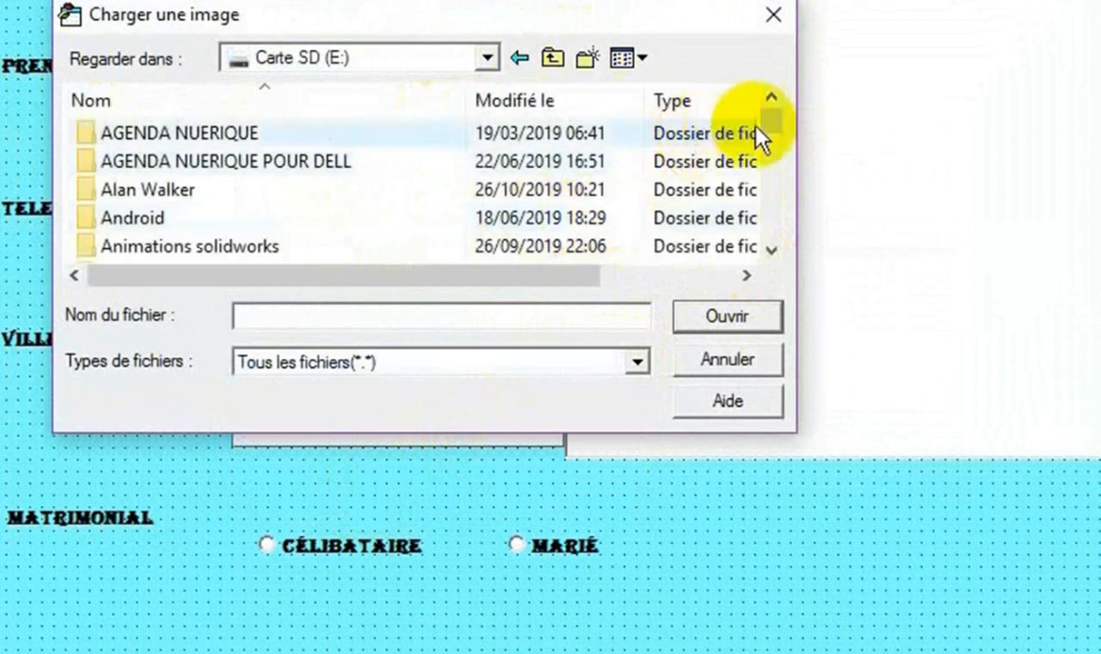
{"action": "left_click", "coordinate": [774, 153]}
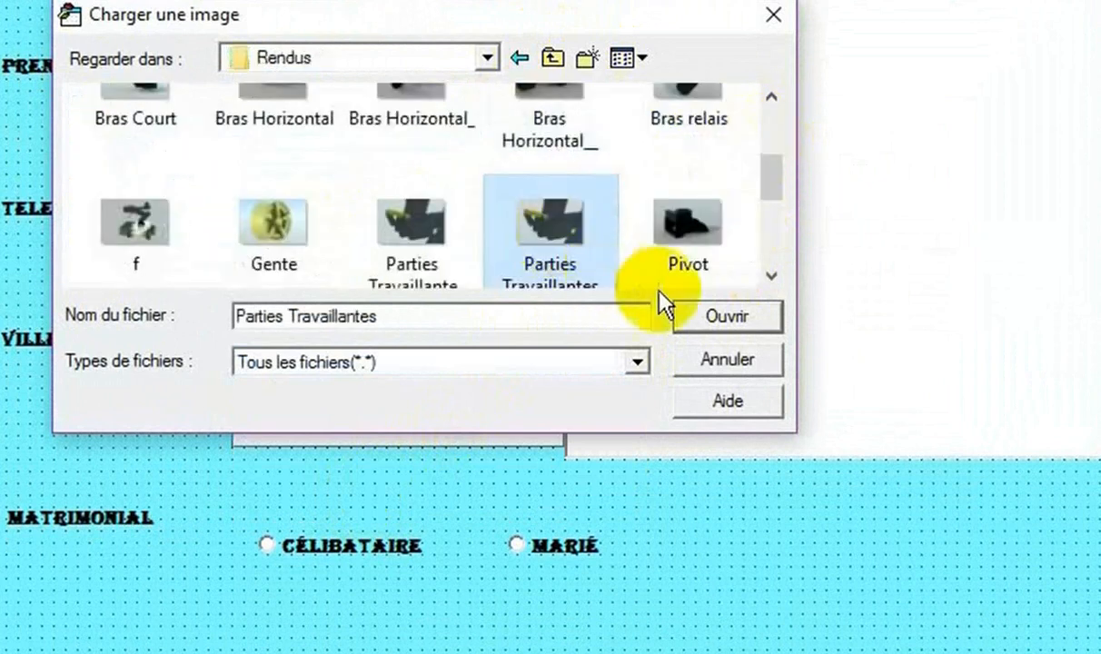
{"action": "left_click", "coordinate": [713, 314]}
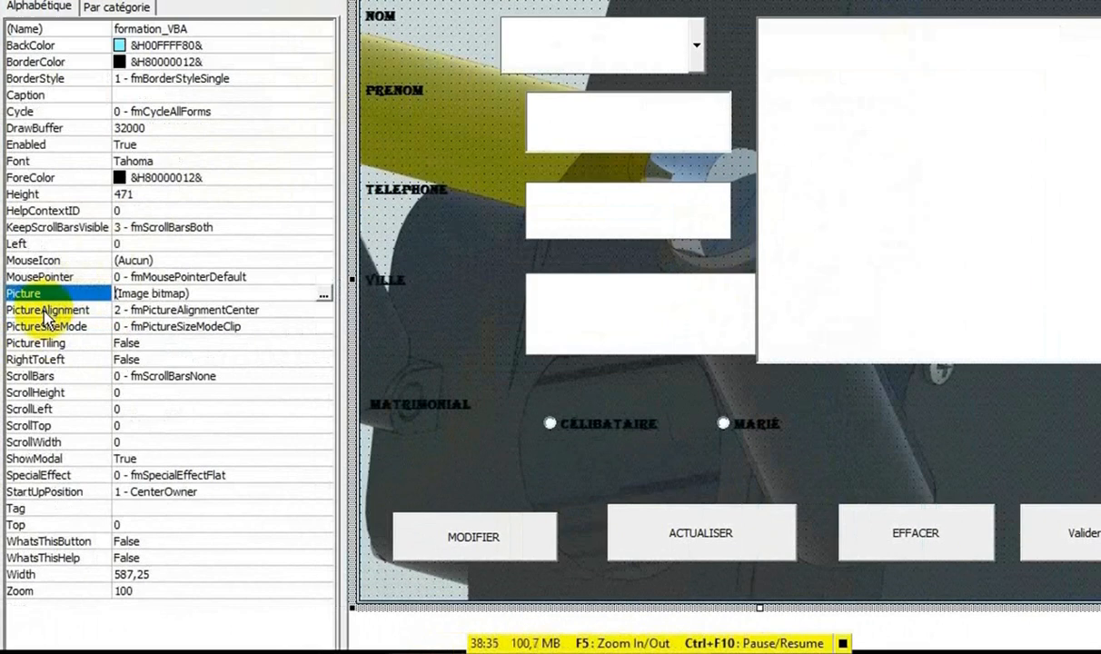
- Examine the PictureAlignment options available for the form's background picture
{"action": "left_click", "coordinate": [40, 368]}
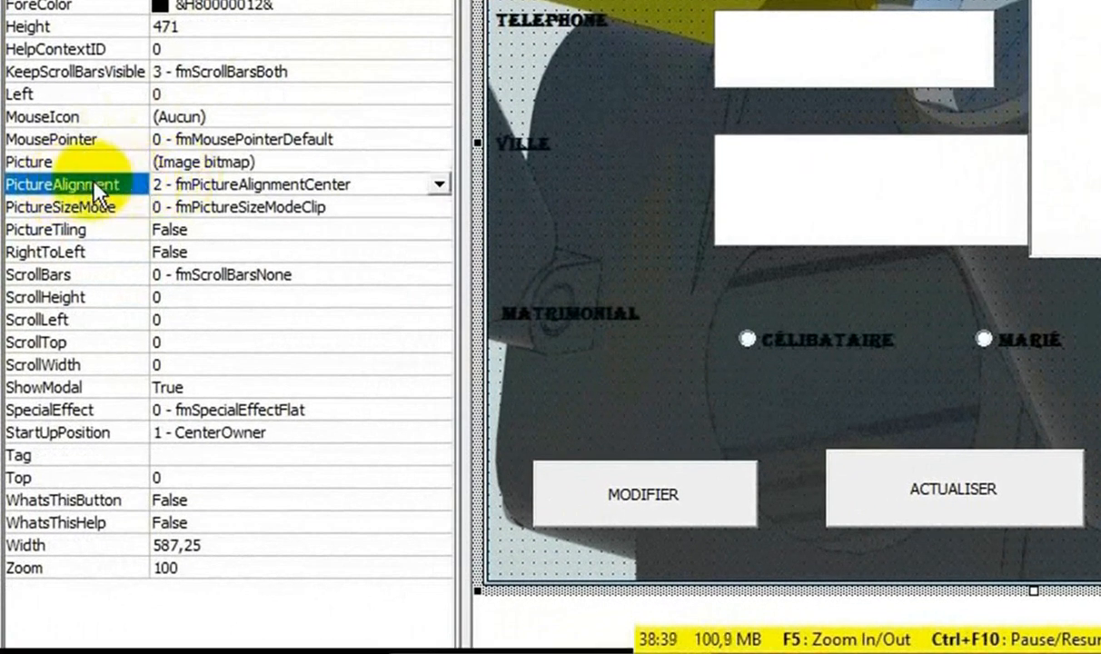
{"action": "left_click", "coordinate": [436, 186]}
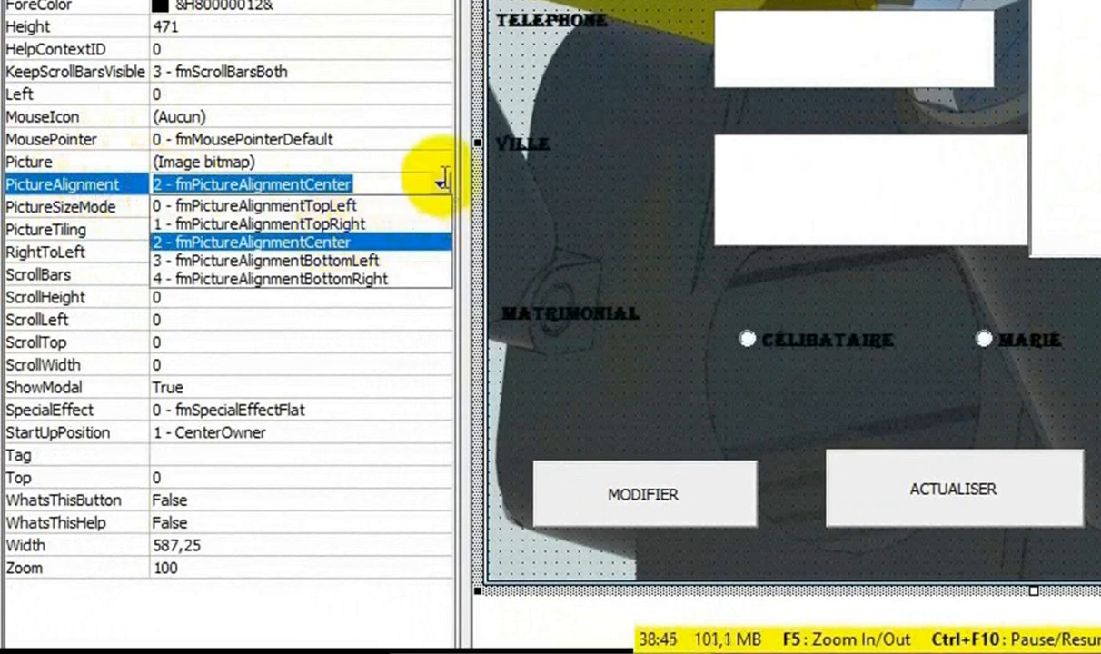
{"action": "left_click", "coordinate": [441, 184]}
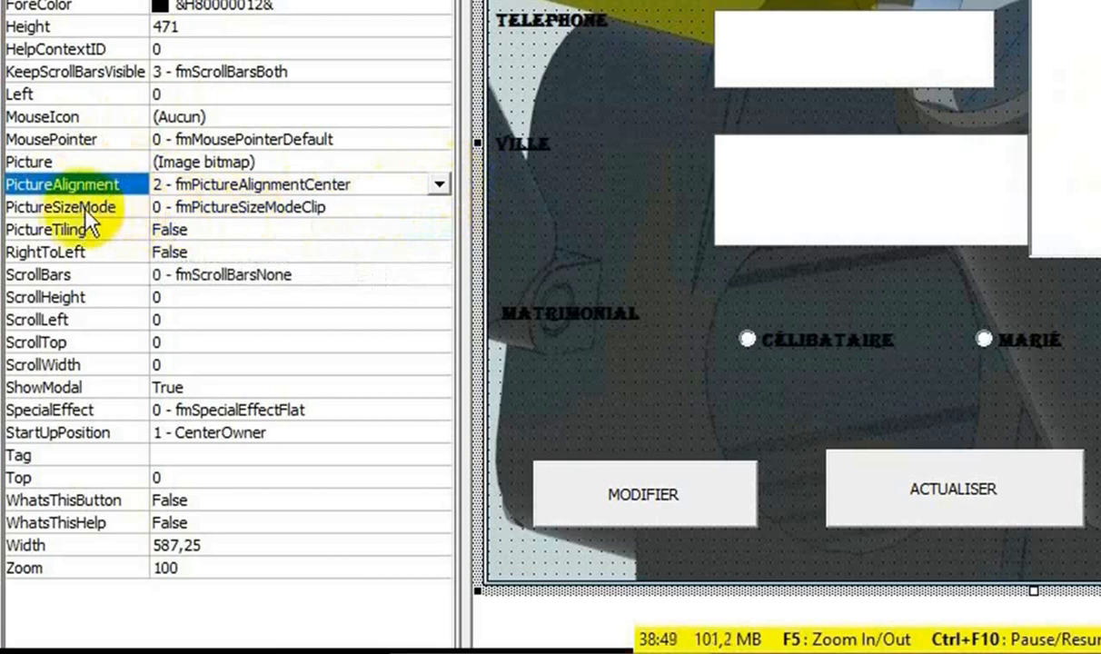
- Try fmPictureSizeModeStretch for the background picture, and finally set the form's PictureSizeMode to 3 - fmPictureSizeModeZoom
{"action": "left_click", "coordinate": [354, 208]}
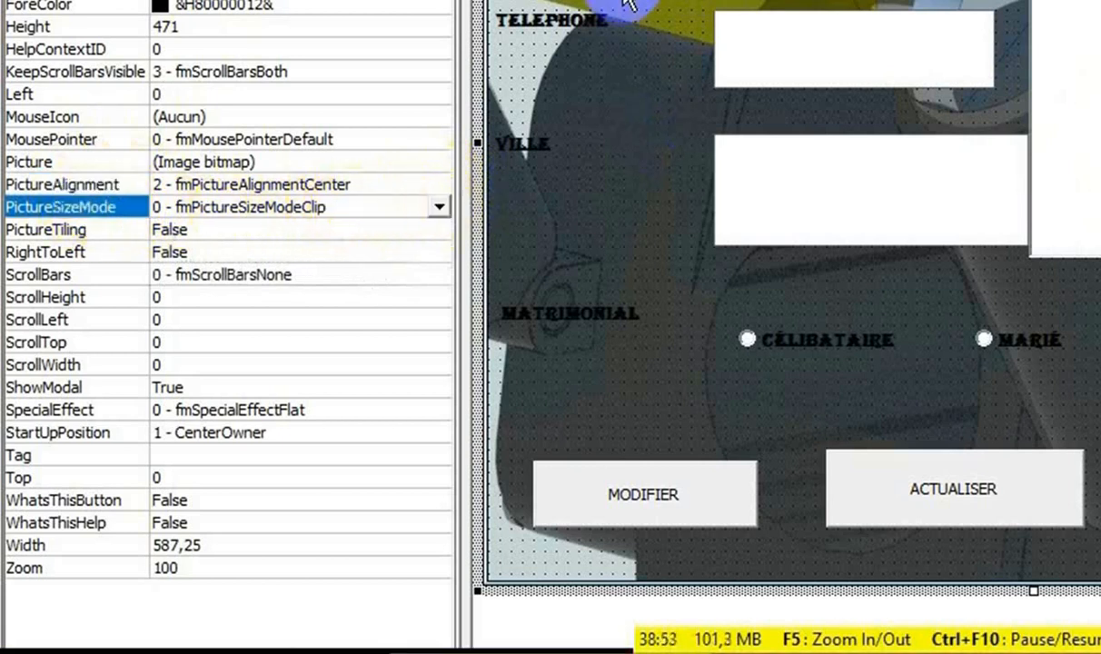
{"action": "left_click", "coordinate": [440, 207]}
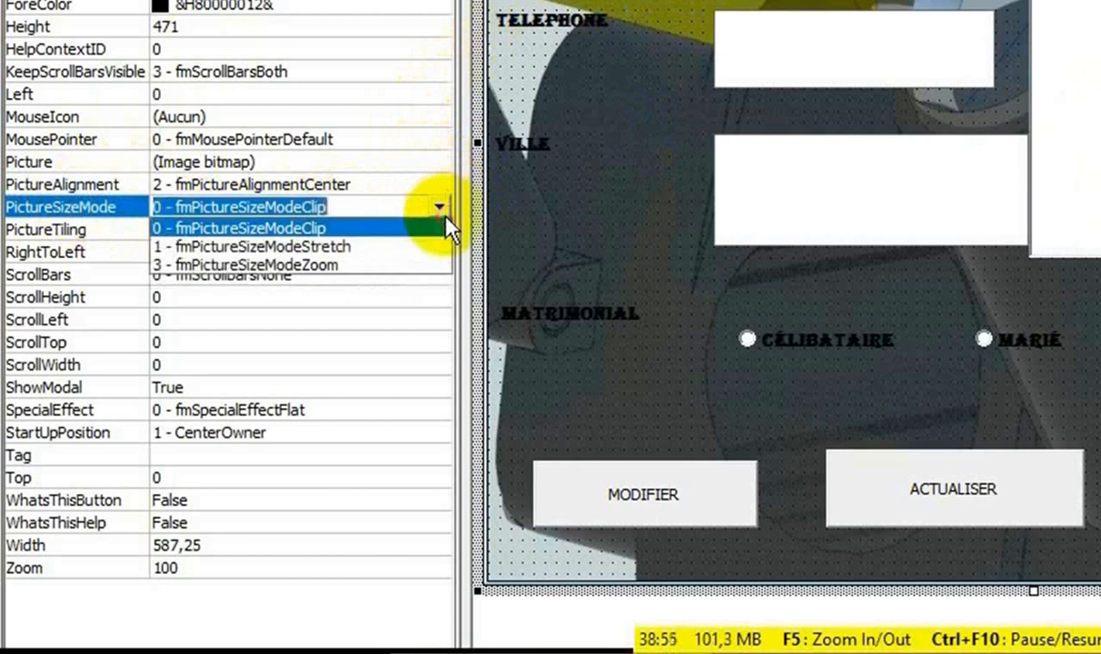
{"action": "left_click", "coordinate": [409, 246]}
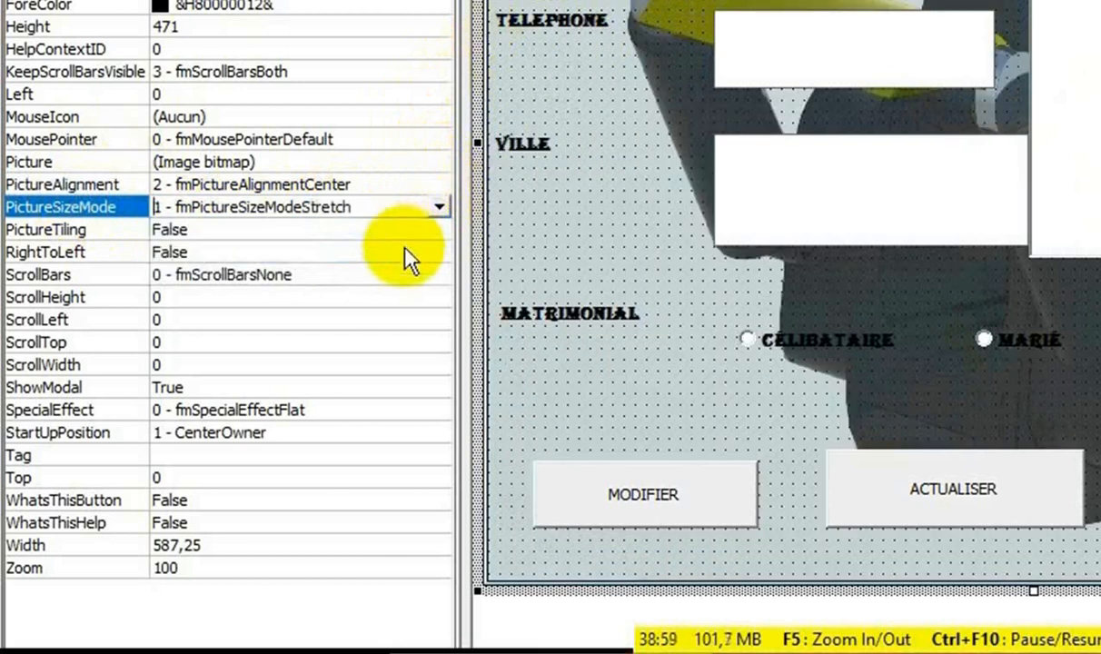
{"action": "left_click", "coordinate": [440, 207]}
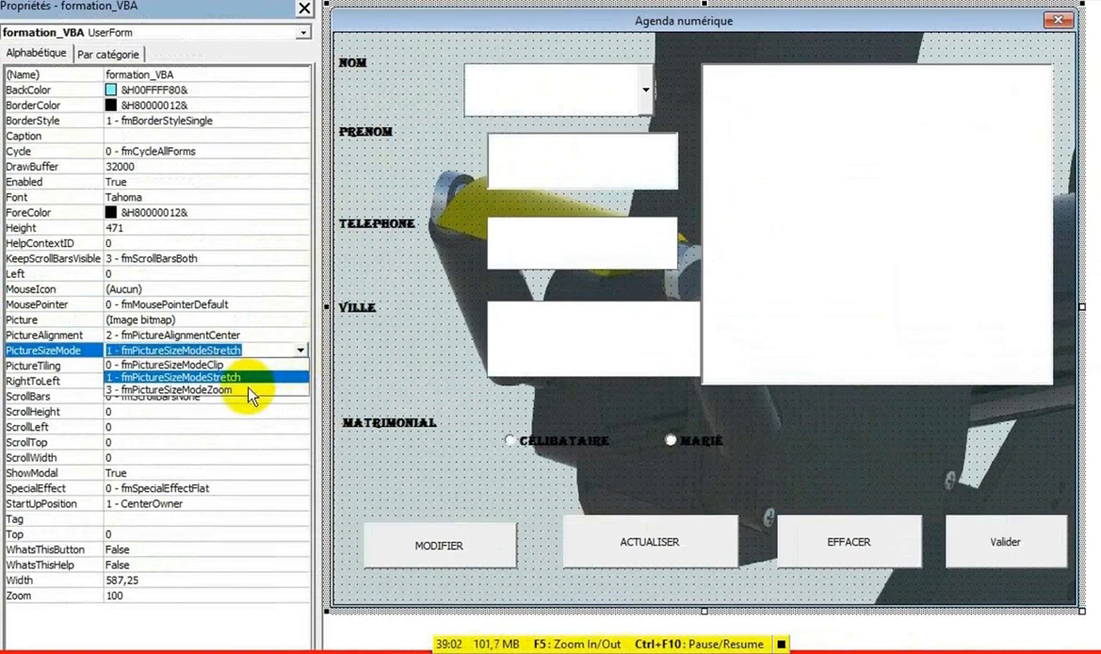
{"action": "left_click", "coordinate": [272, 266]}
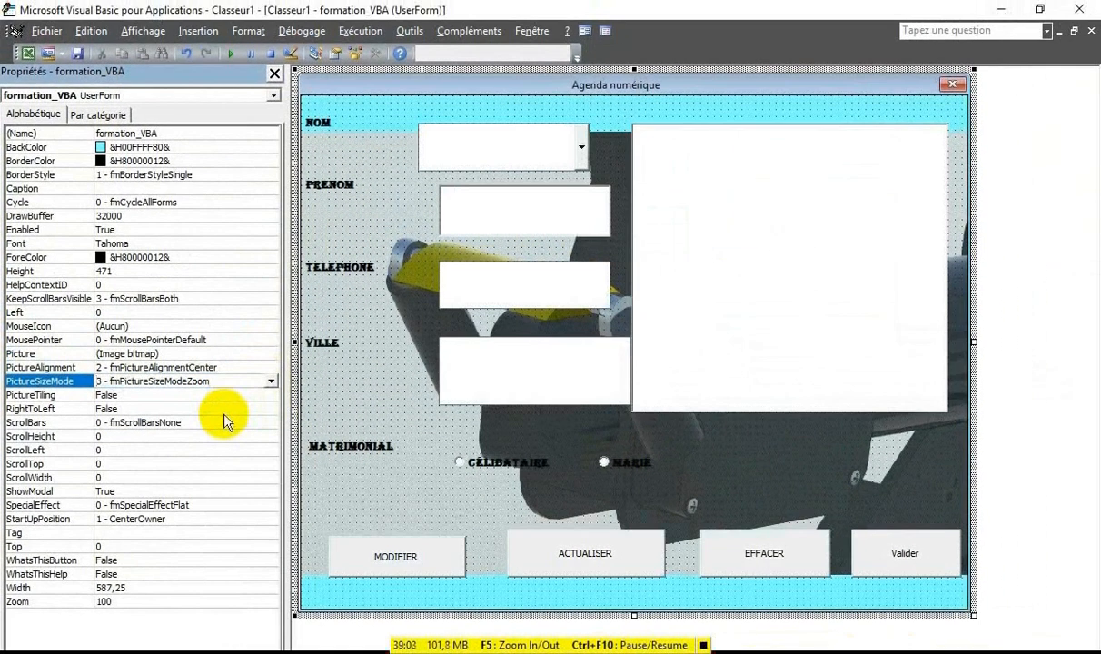
- Set the Width property of the MODIFIER button to 80
{"action": "left_click", "coordinate": [145, 422]}
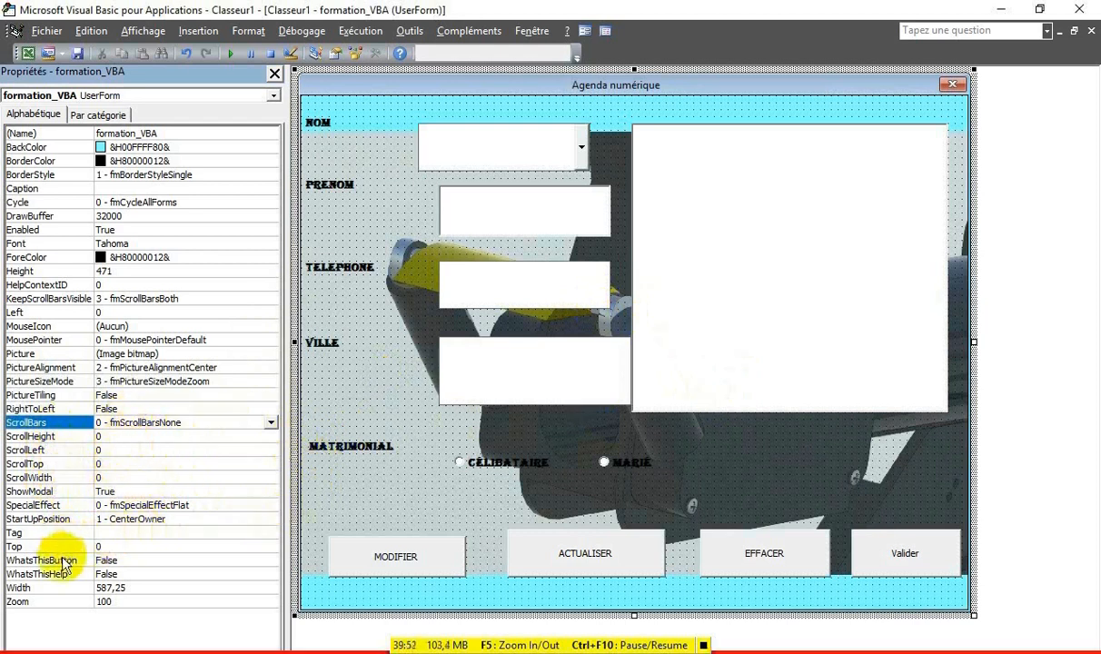
{"action": "left_click", "coordinate": [47, 590]}
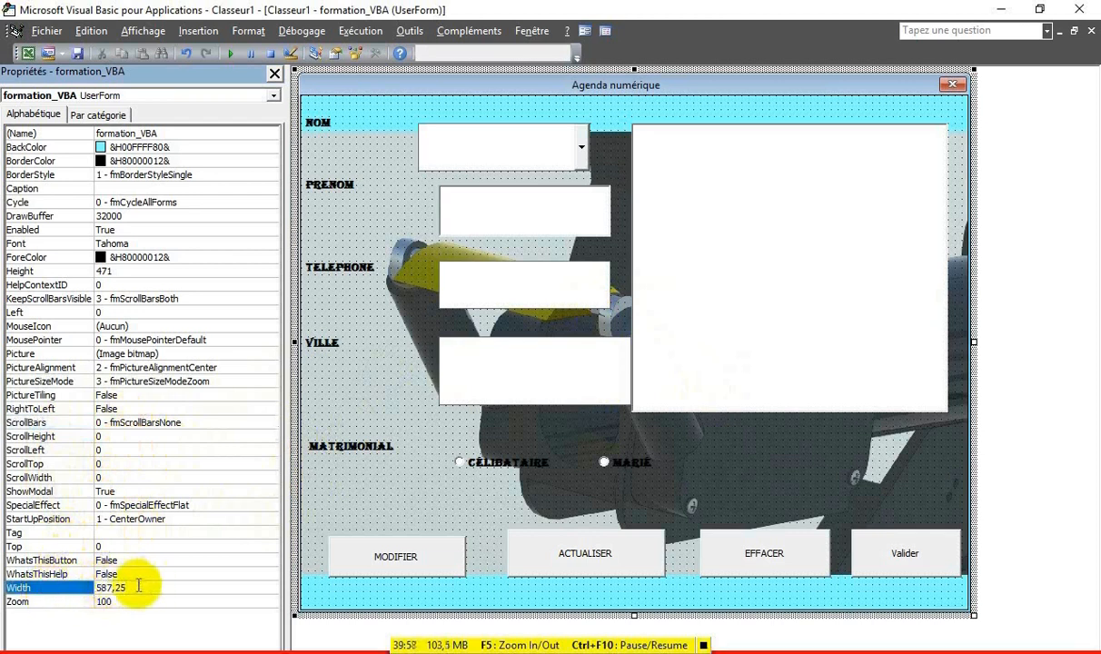
{"action": "left_click", "coordinate": [428, 560]}
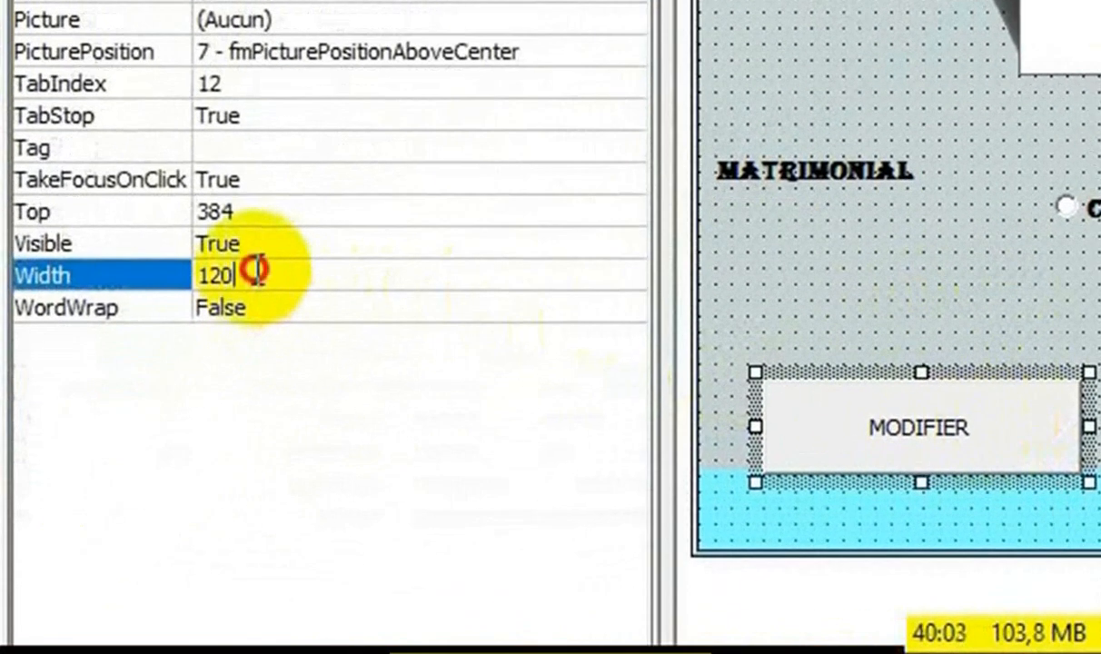
{"action": "left_click", "coordinate": [141, 335]}
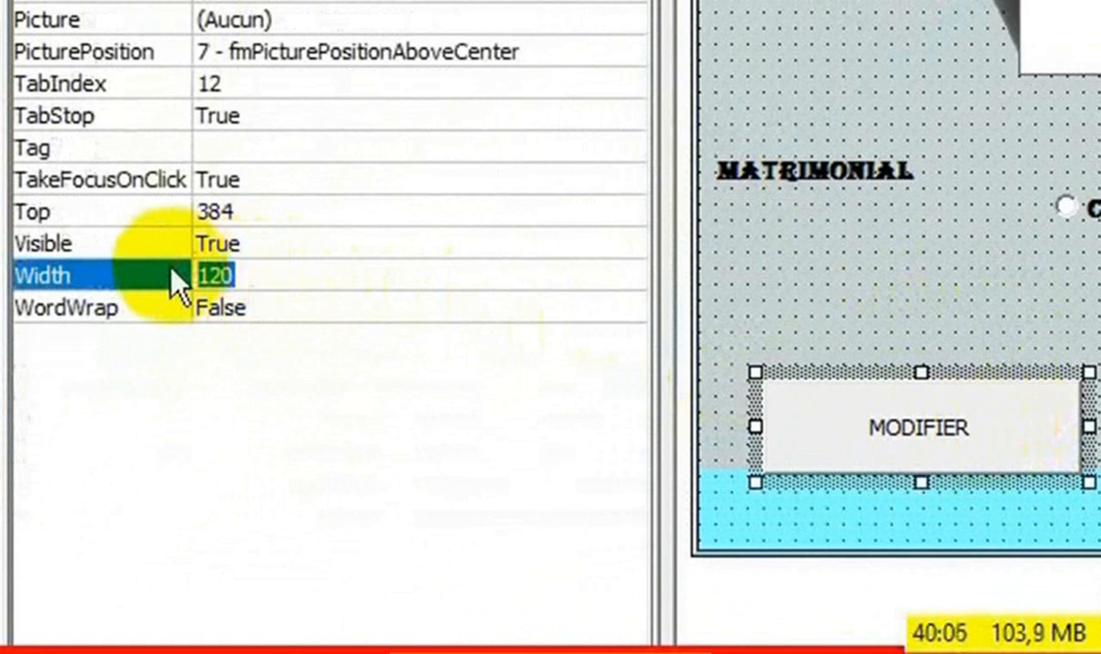
{"action": "type", "text": "80"}
{"action": "left_click", "coordinate": [318, 183]}
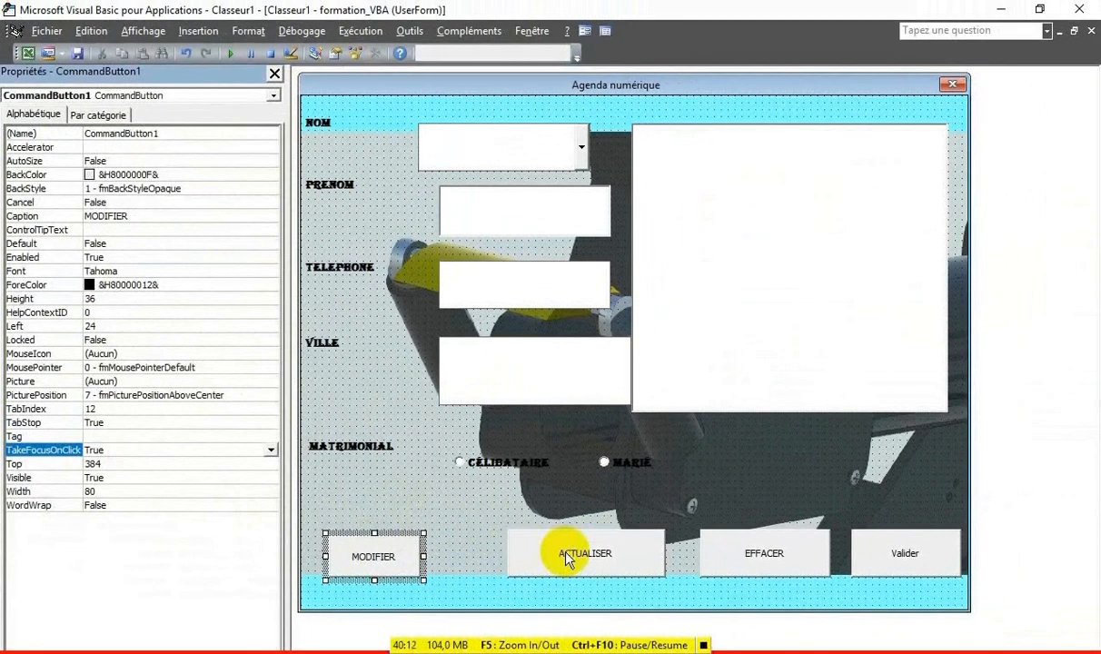
- Select the ACTUALISER, EFFACER and Valider buttons together with MODIFIER and give all four a Width of 80
{"action": "left_click", "coordinate": [664, 537], "text": "ctrl"}
{"action": "left_click", "coordinate": [727, 556], "text": "ctrl"}
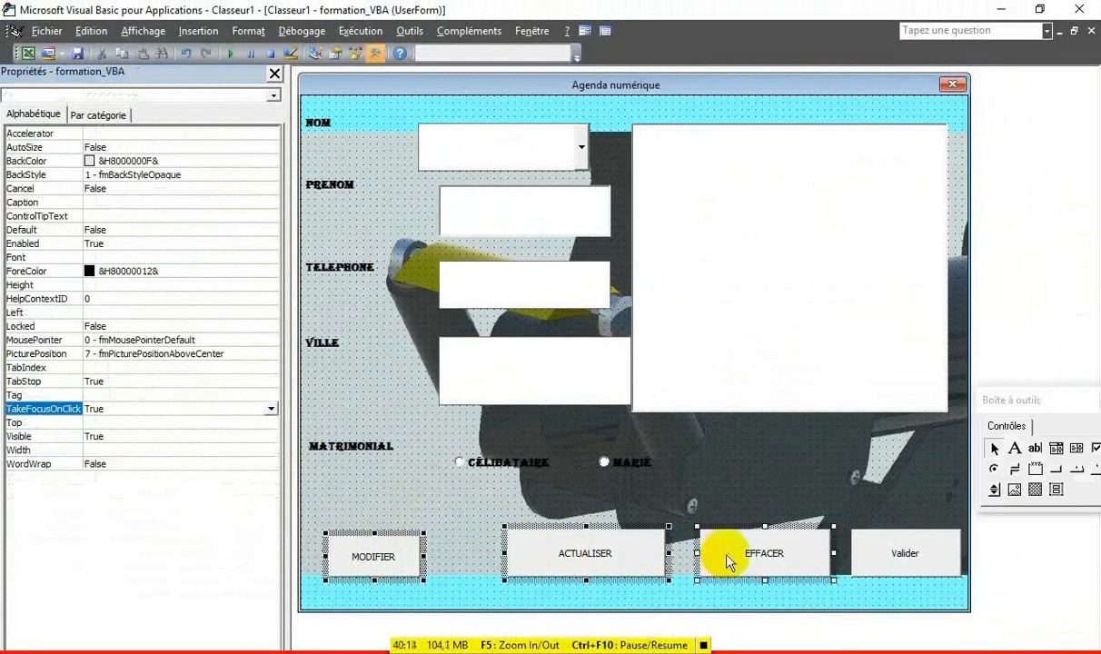
{"action": "left_click", "coordinate": [929, 556], "text": "ctrl"}
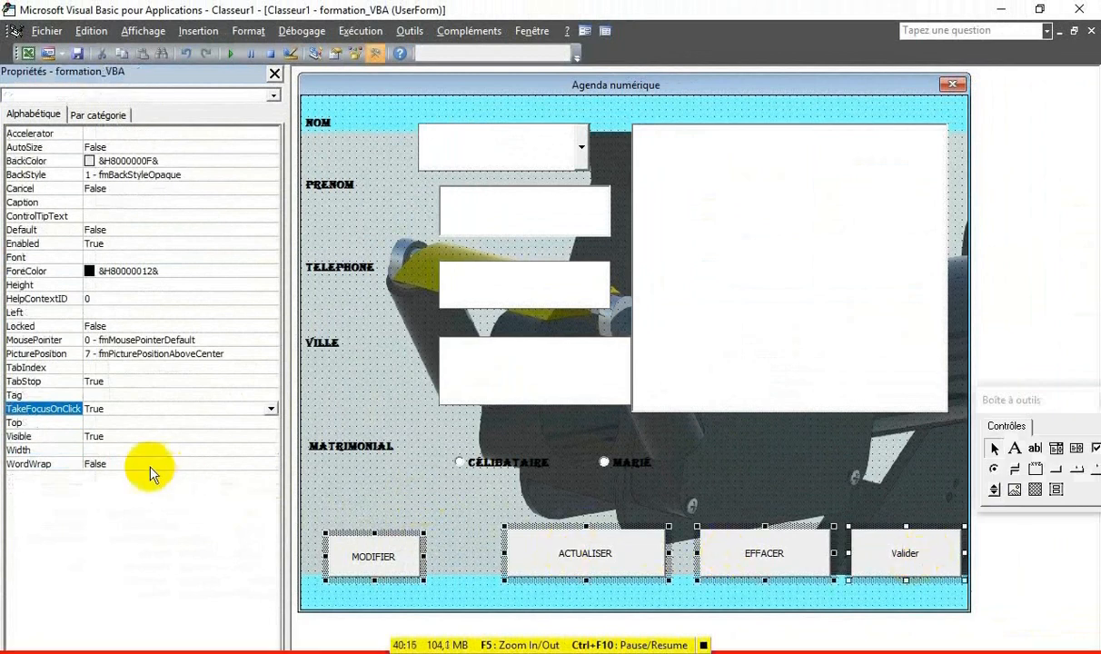
{"action": "left_click", "coordinate": [103, 452]}
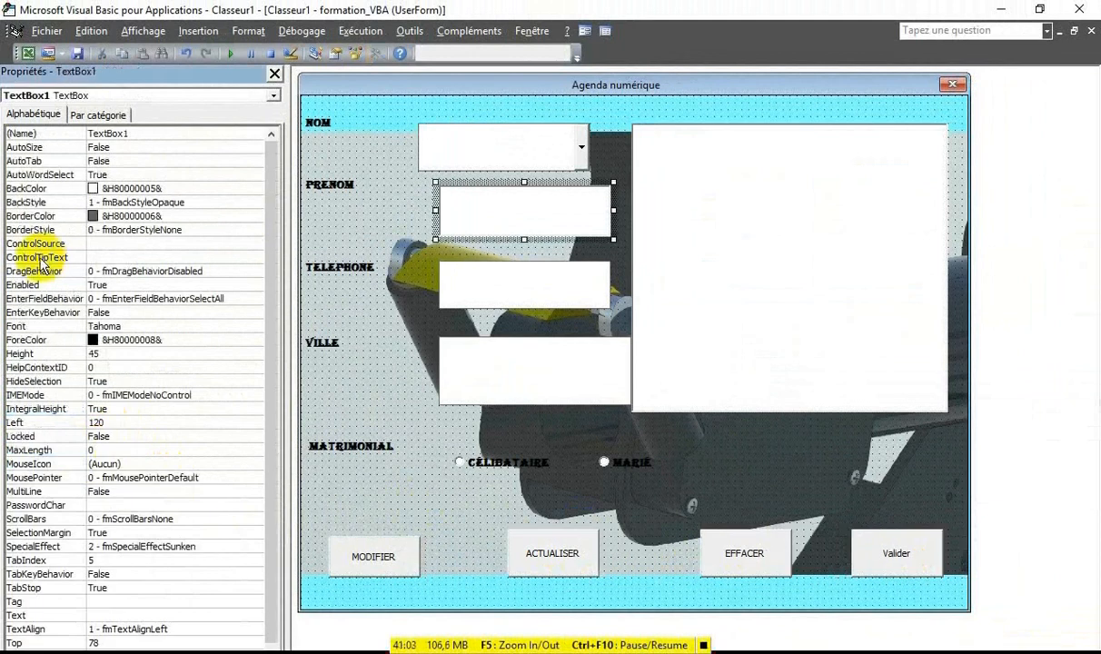
- Set the ControlTipText of the NOM combo box to "Entrer le nom de l'individu"
{"action": "left_click", "coordinate": [32, 259]}
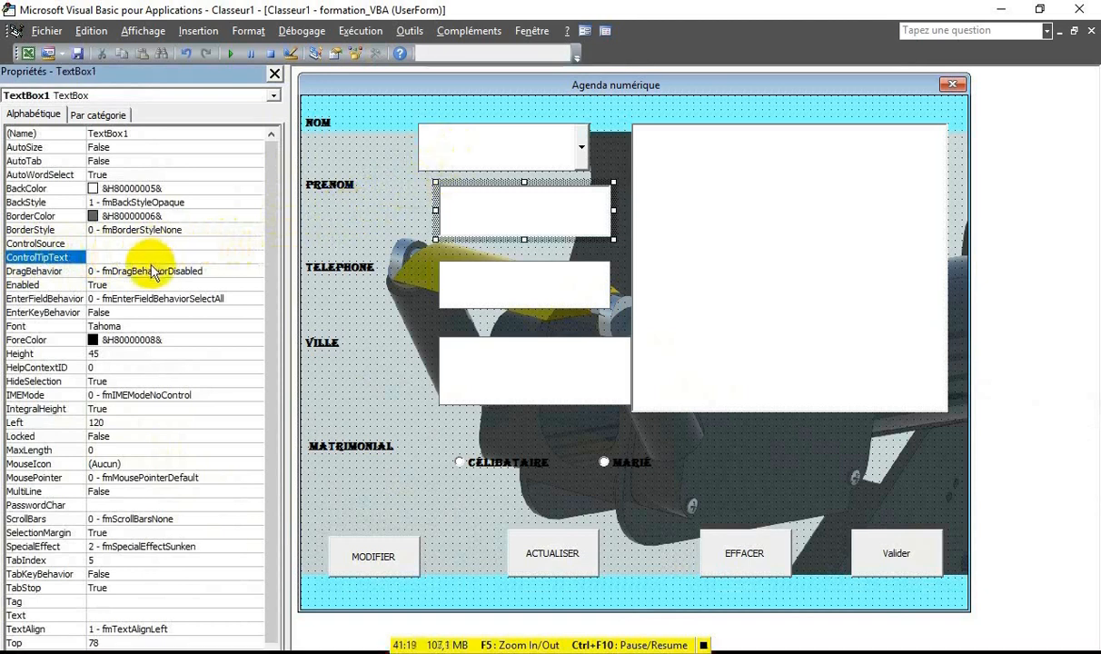
{"action": "left_click", "coordinate": [468, 151]}
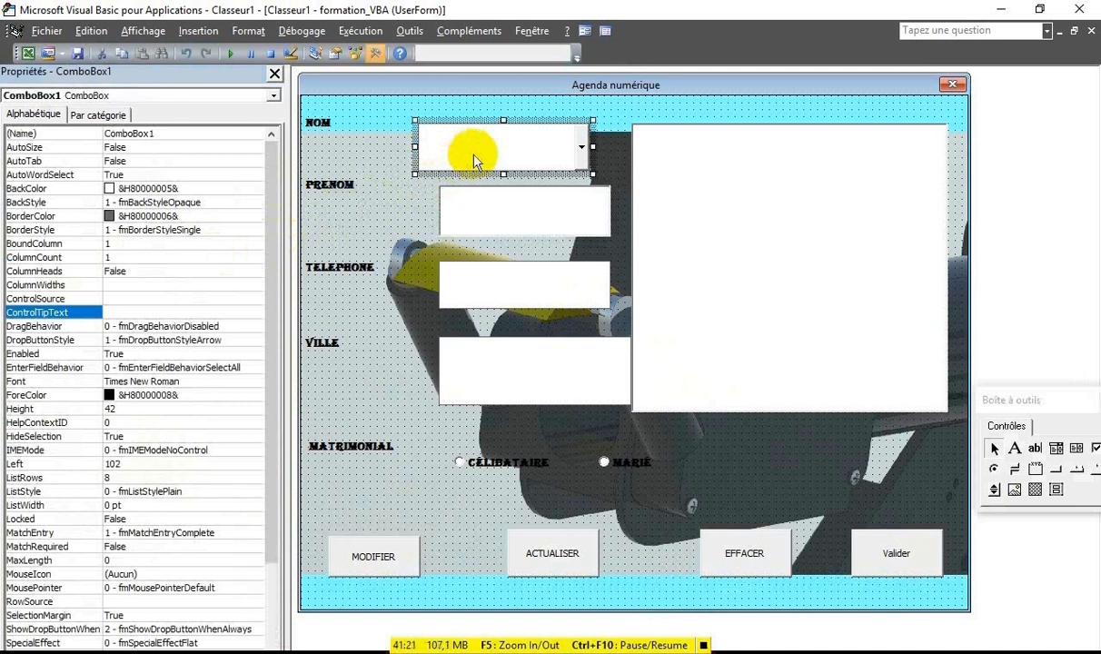
{"action": "left_click", "coordinate": [125, 307]}
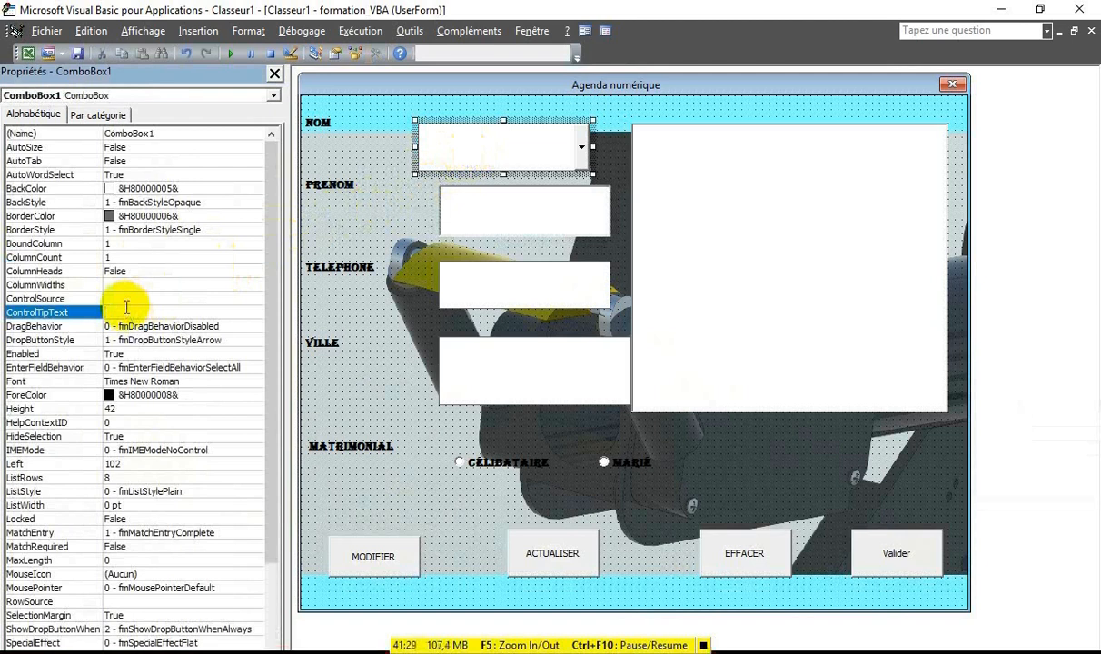
{"action": "type", "text": "Entrer le nom de l'indivi"}
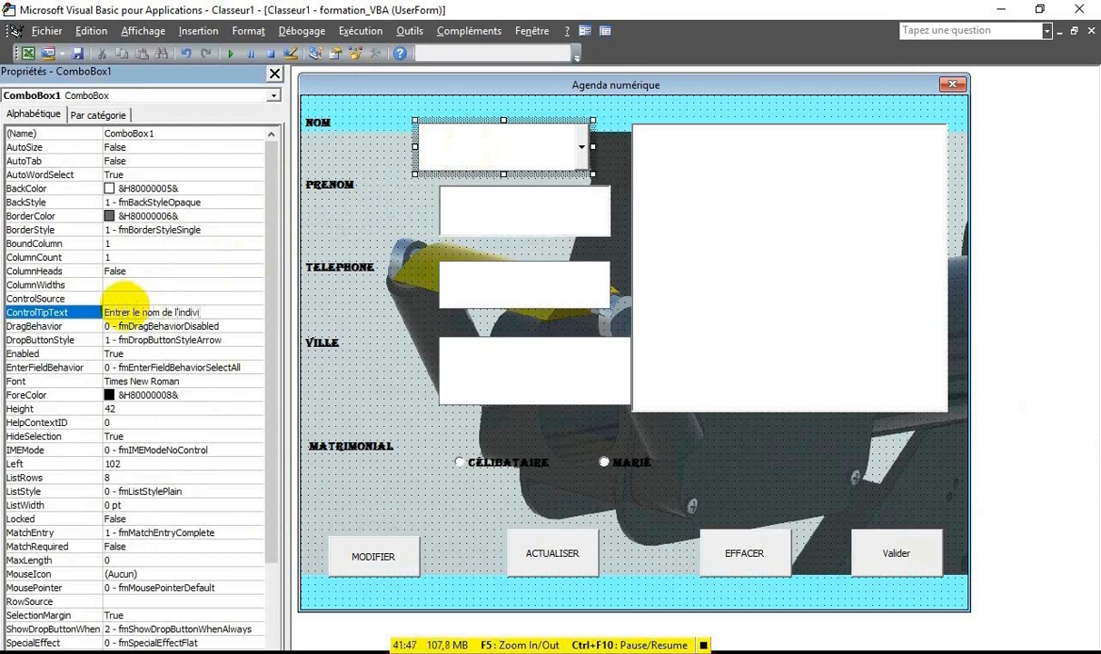
{"action": "type", "text": "du"}
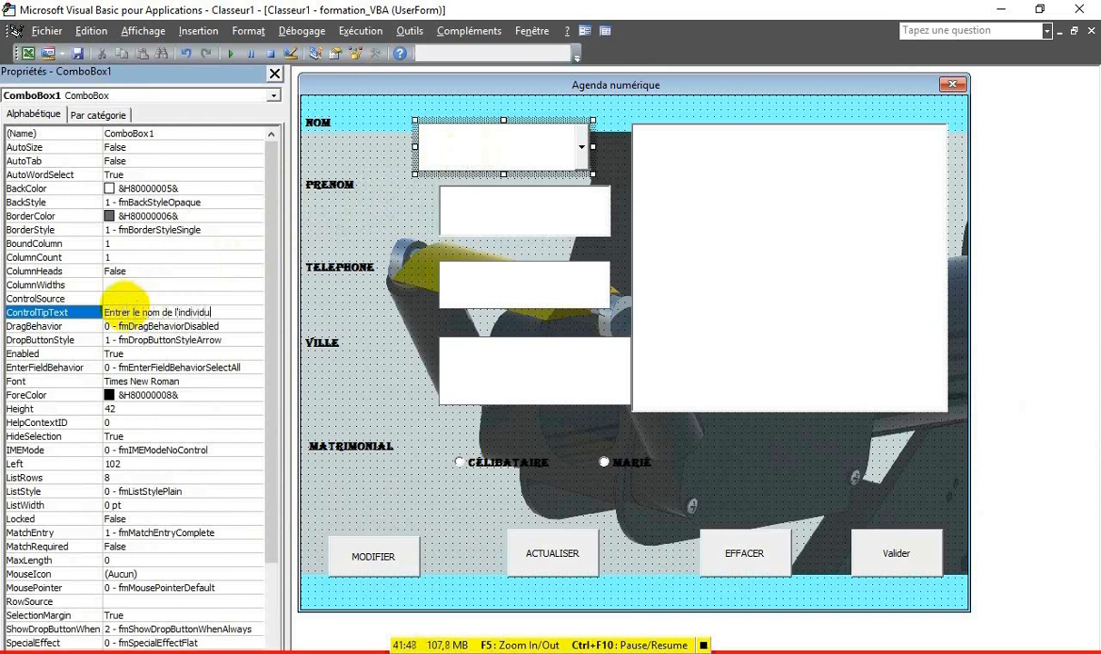
{"action": "left_click", "coordinate": [131, 285]}
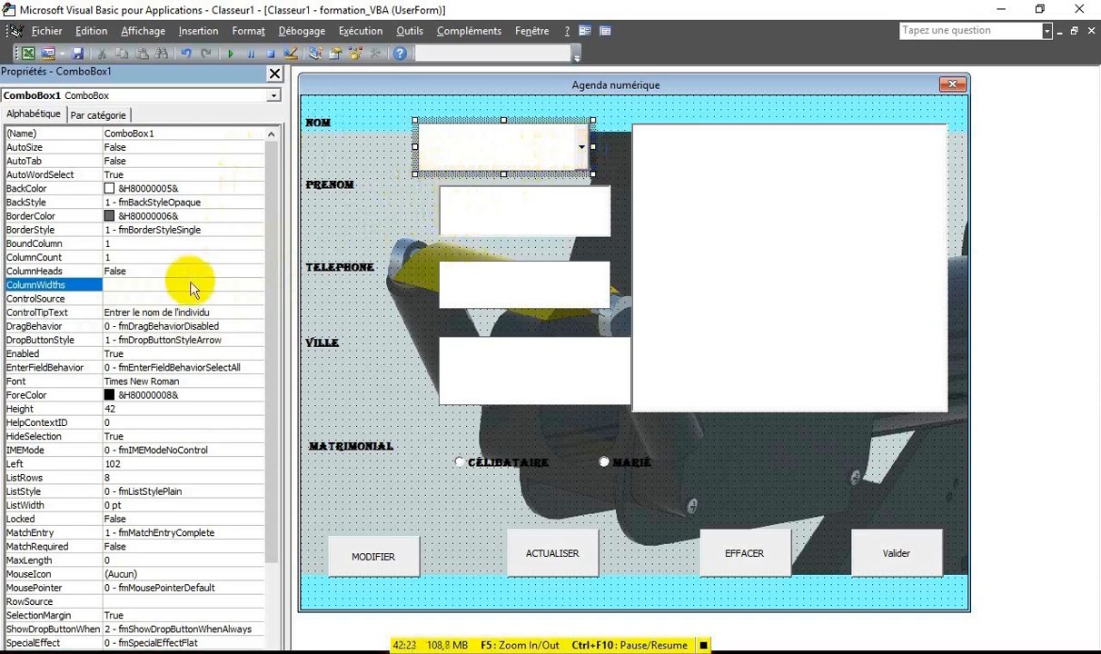
- Set the ControlTipText of the Valider button to "valider pour confirmer l'enregistrement"
{"action": "left_click", "coordinate": [892, 564]}
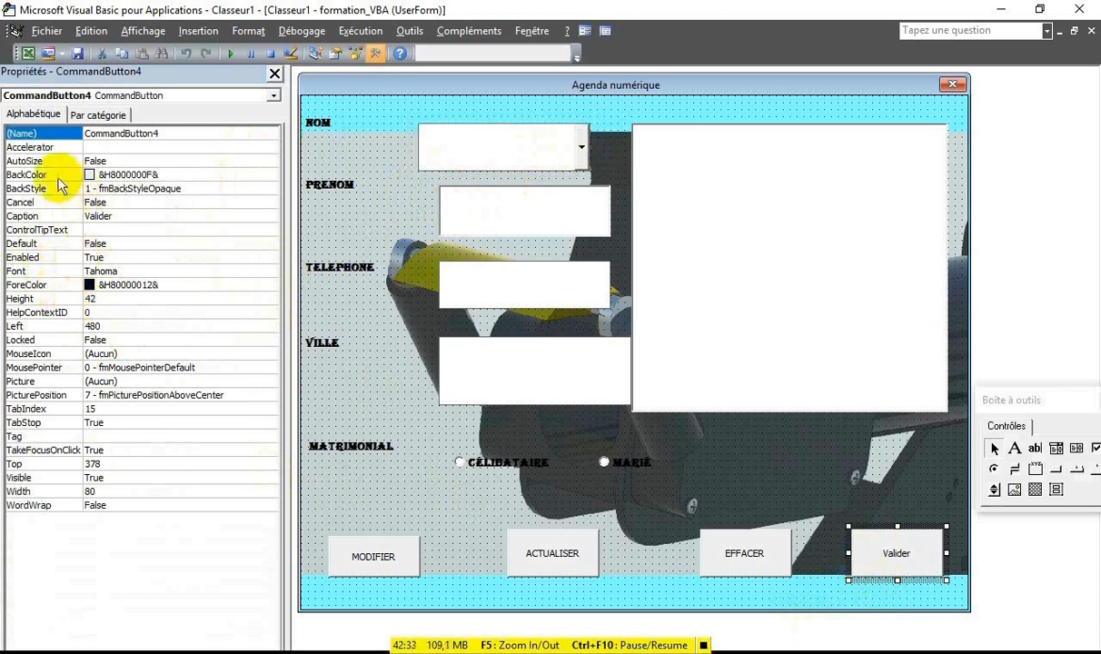
{"action": "left_click", "coordinate": [98, 231]}
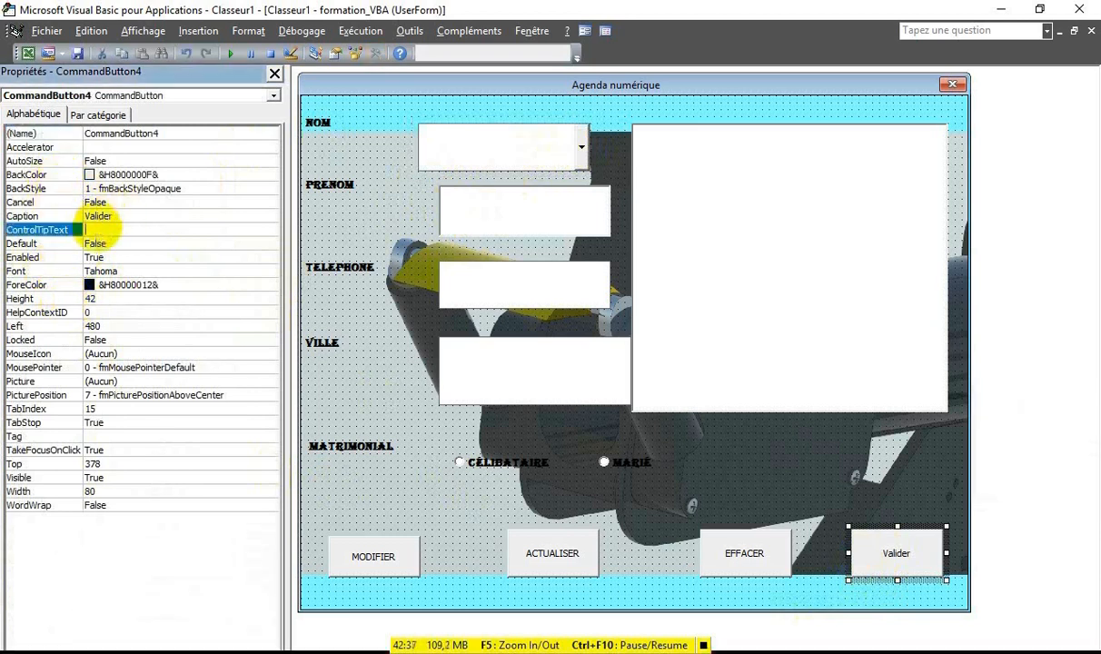
{"action": "type", "text": "al"}
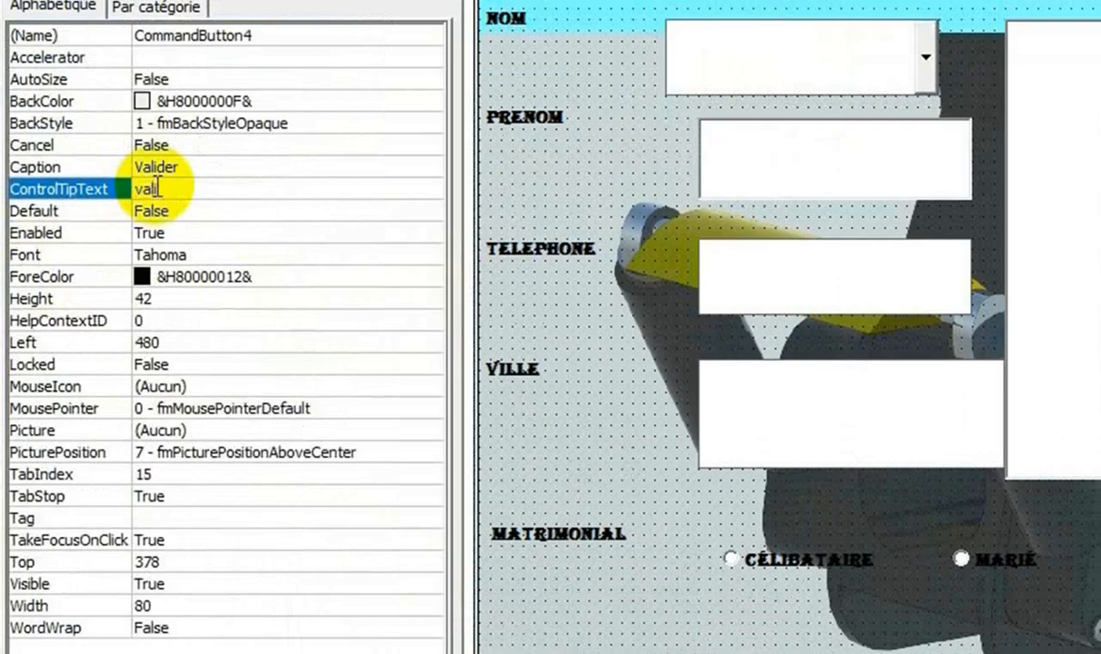
{"action": "type", "text": "ider pour confir"}
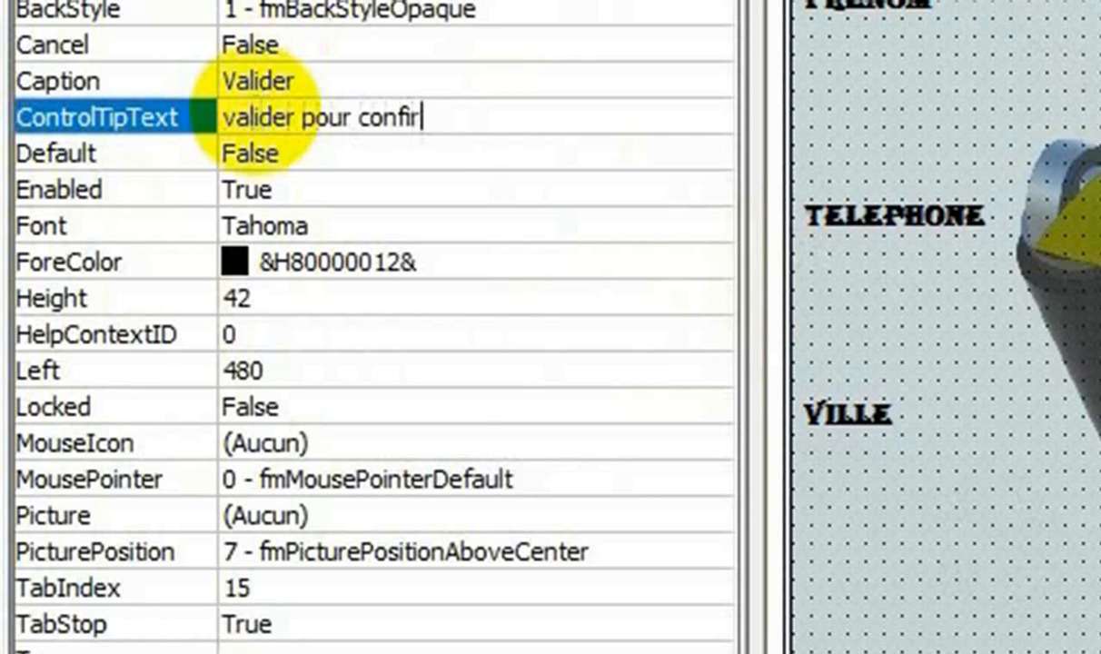
{"action": "type", "text": "mer l"}
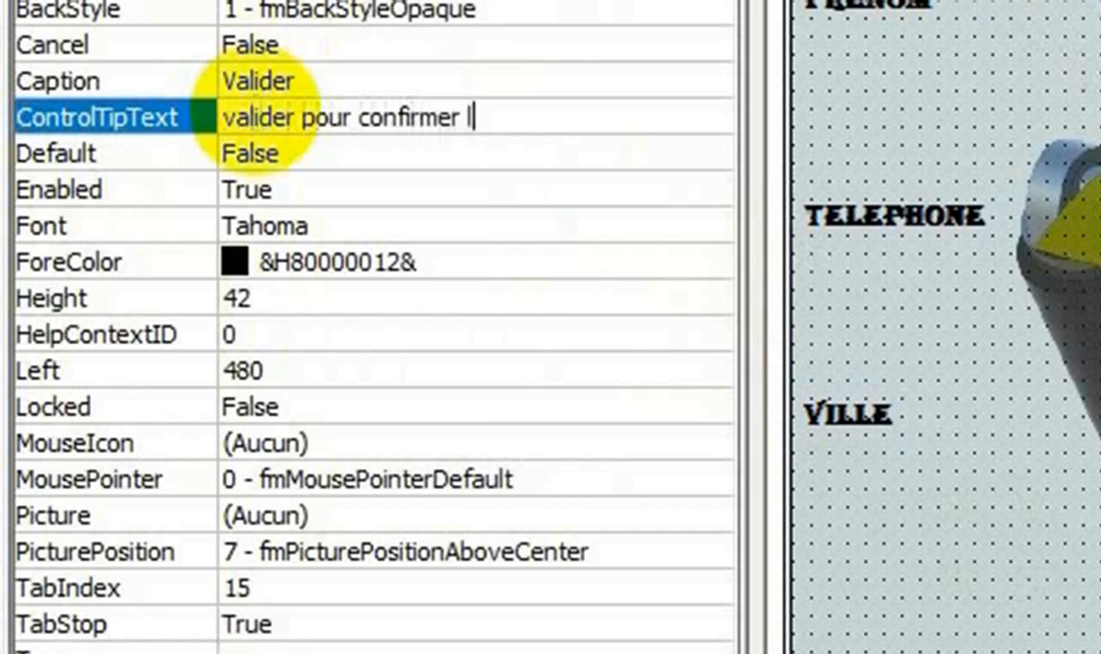
{"action": "type", "text": "'en"}
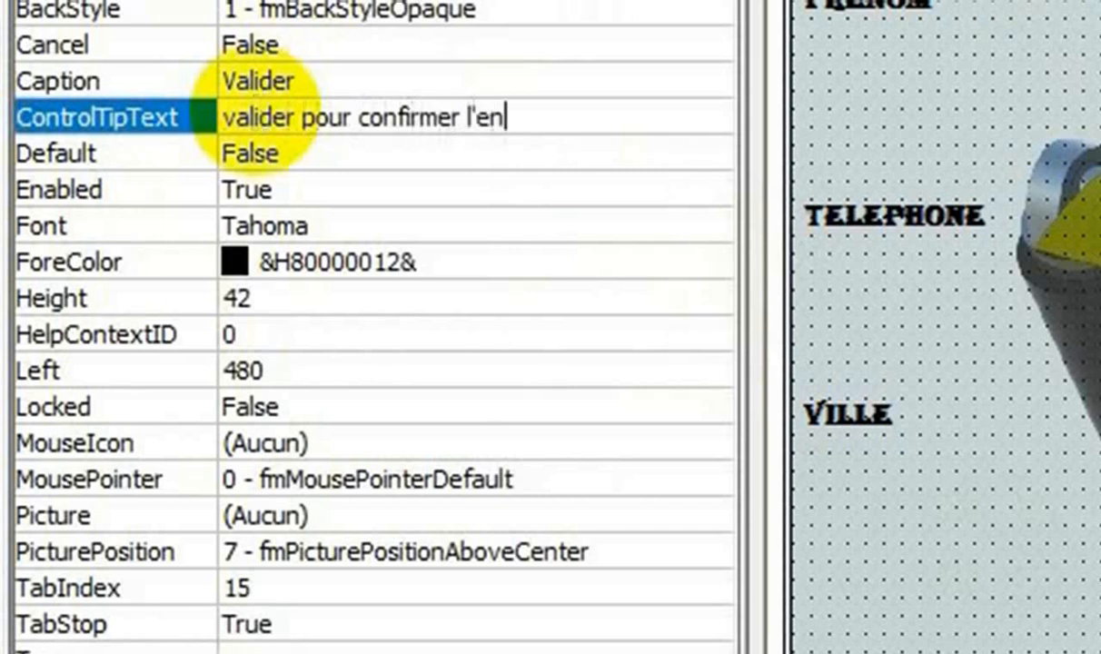
{"action": "type", "text": "registre"}
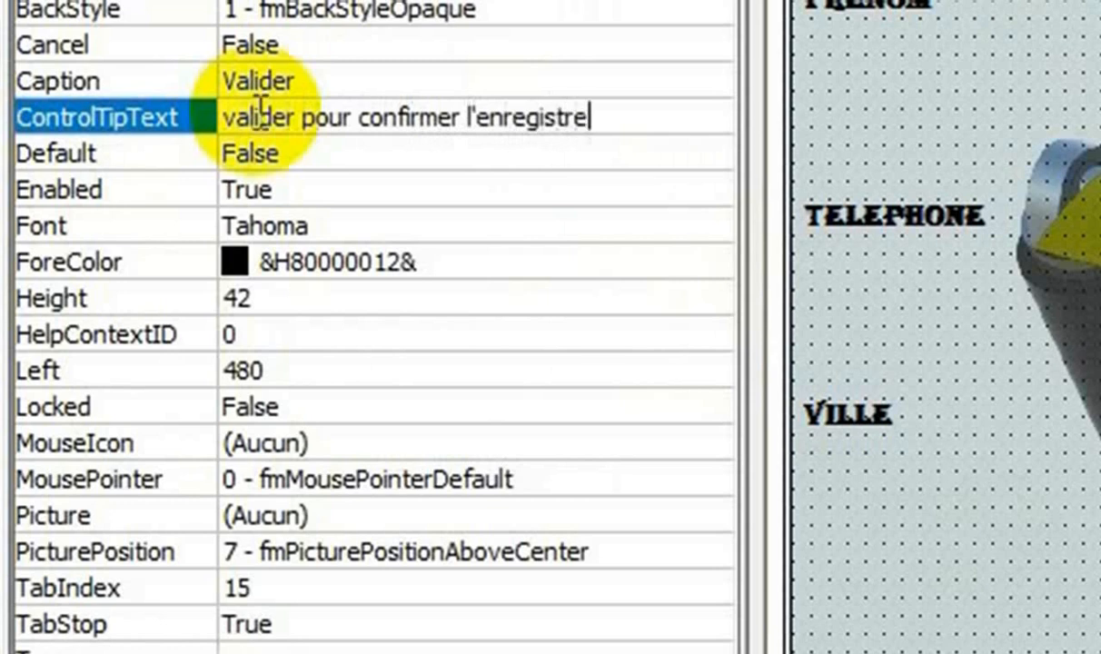
{"action": "type", "text": "men"}
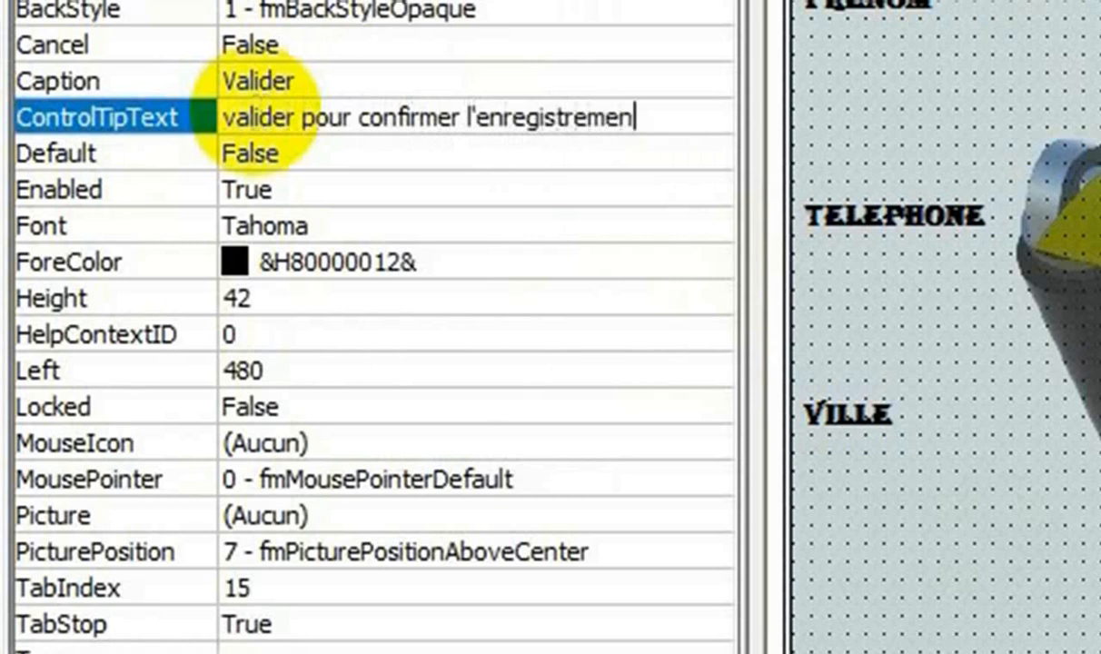
{"action": "type", "text": "t"}
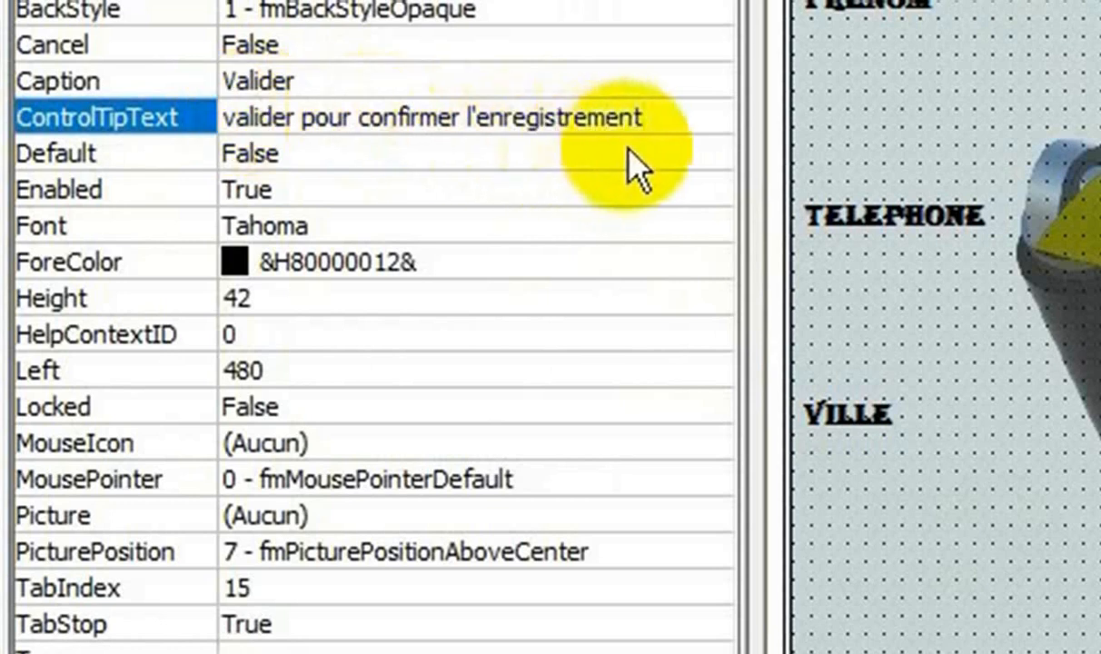
{"action": "left_click", "coordinate": [658, 92]}
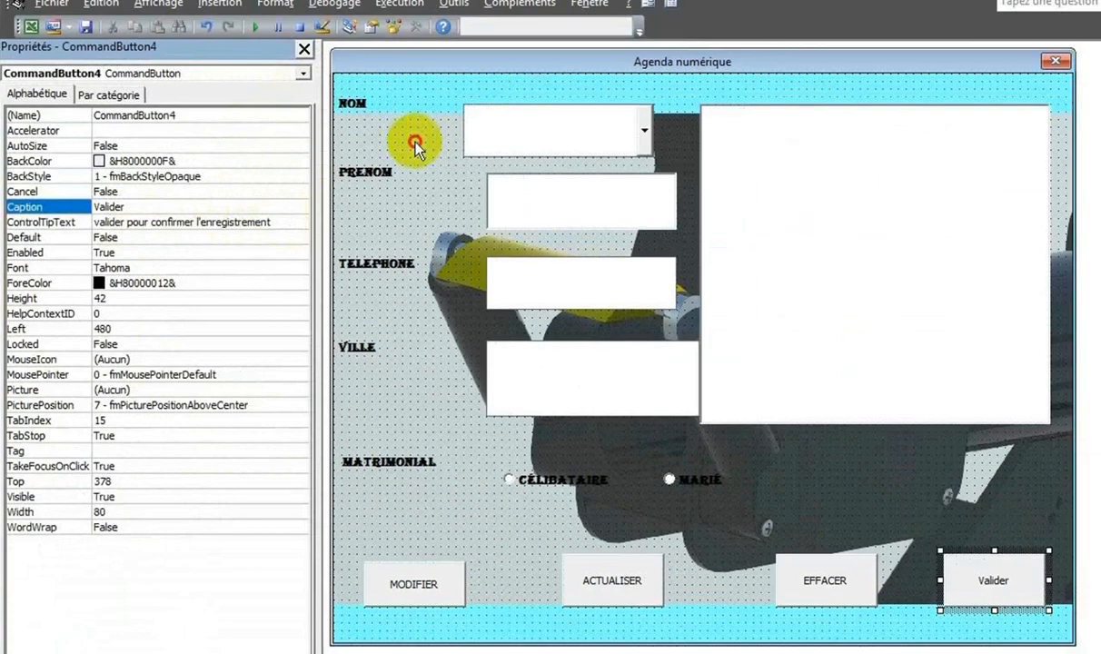
- Run the Agenda numérique UserForm to check the tooltips of the NOM combo box and the Valider button
{"action": "left_click", "coordinate": [359, 150]}
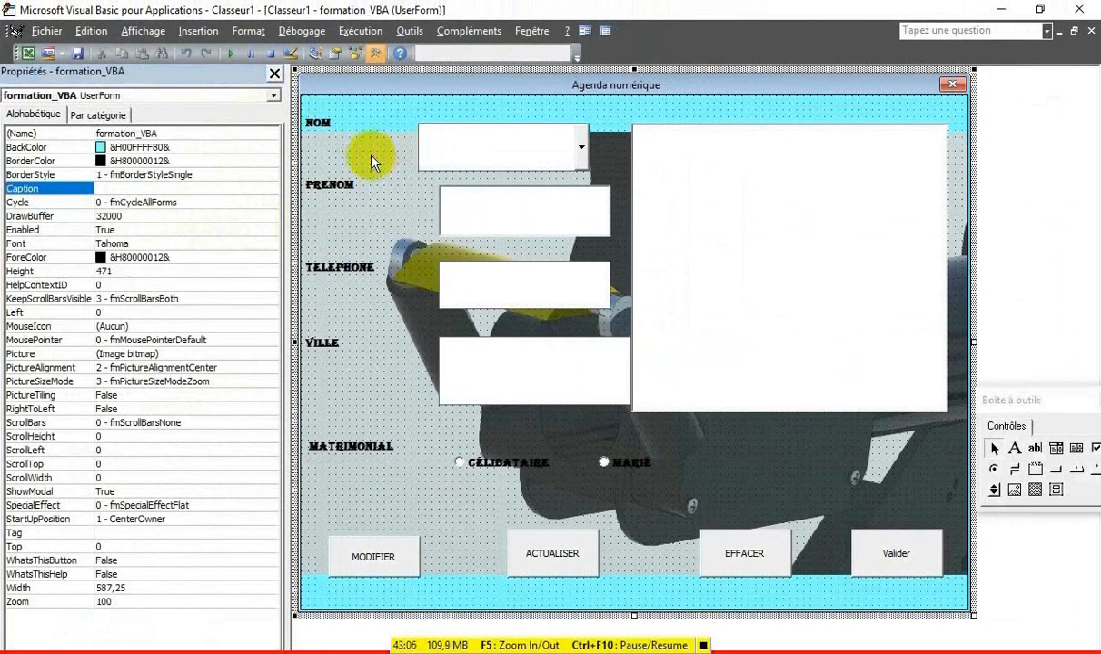
{"action": "left_click", "coordinate": [233, 53]}
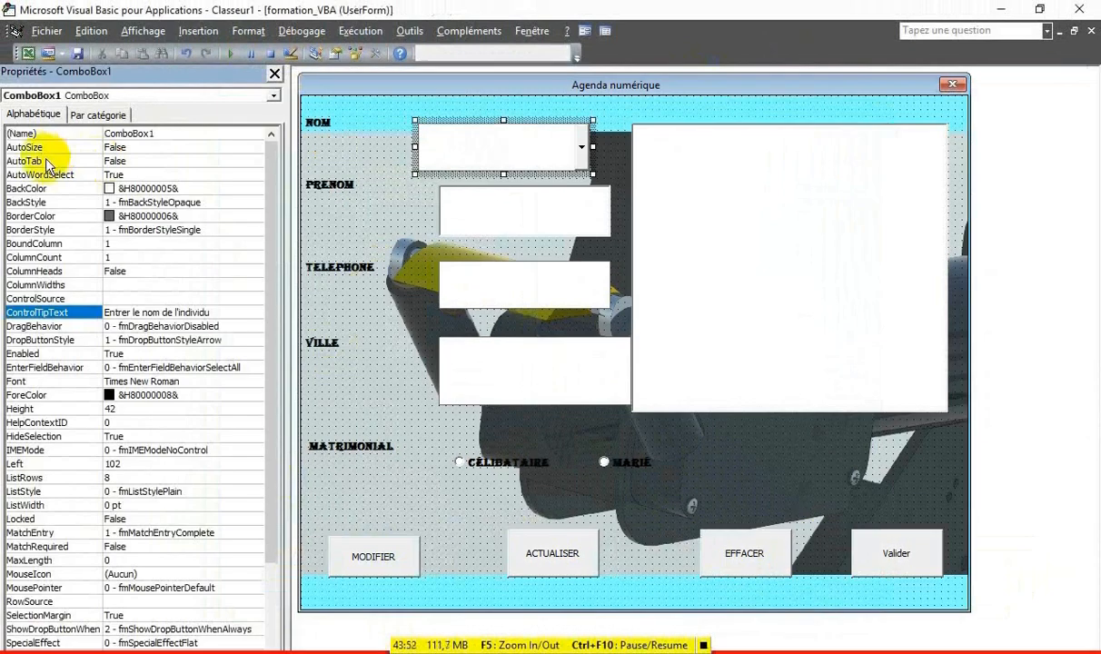
- Set the Text property of the NOM combo box to the sample text "dtdtfdtdydddd"
{"action": "left_click", "coordinate": [46, 162]}
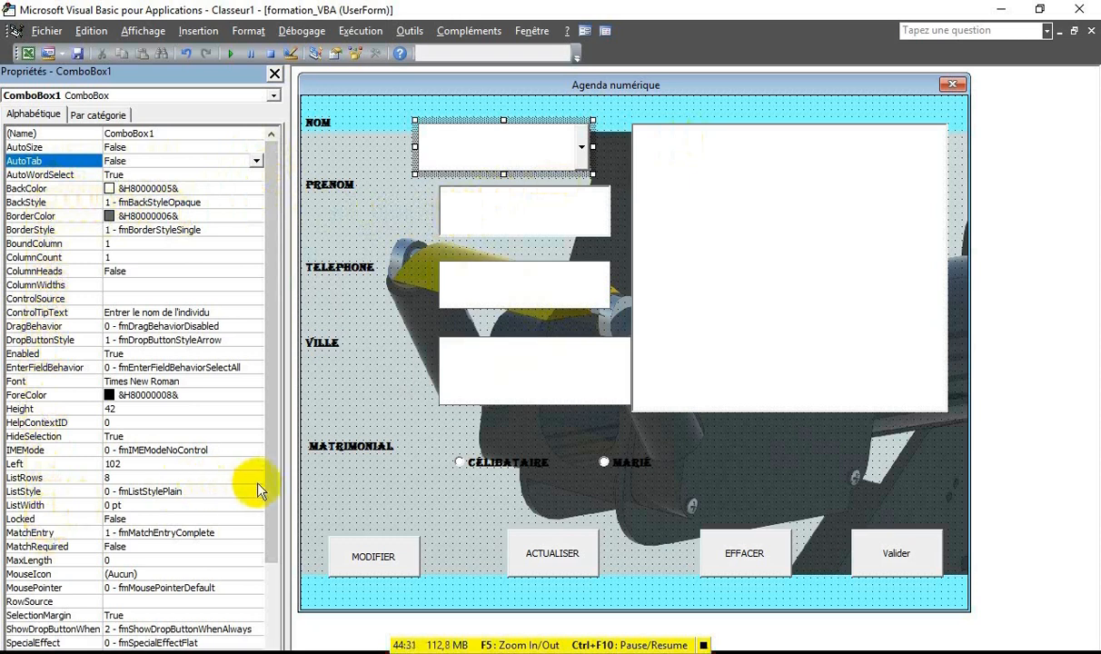
{"action": "left_click_drag", "start_coordinate": [270, 483], "coordinate": [255, 581]}
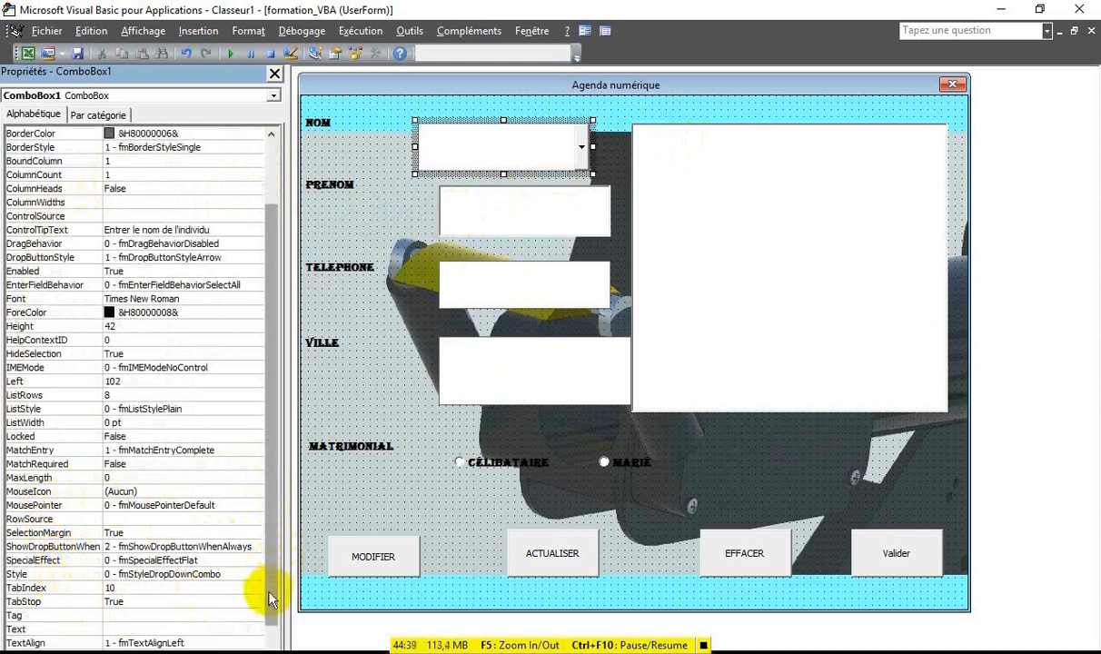
{"action": "left_click", "coordinate": [55, 628]}
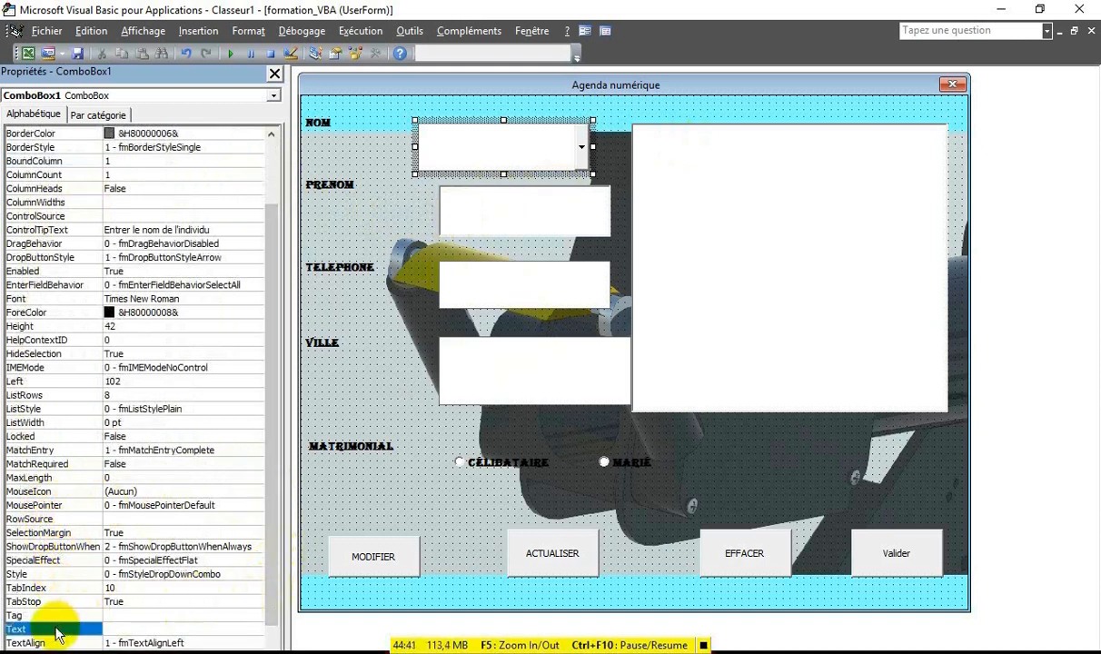
{"action": "left_click", "coordinate": [116, 626]}
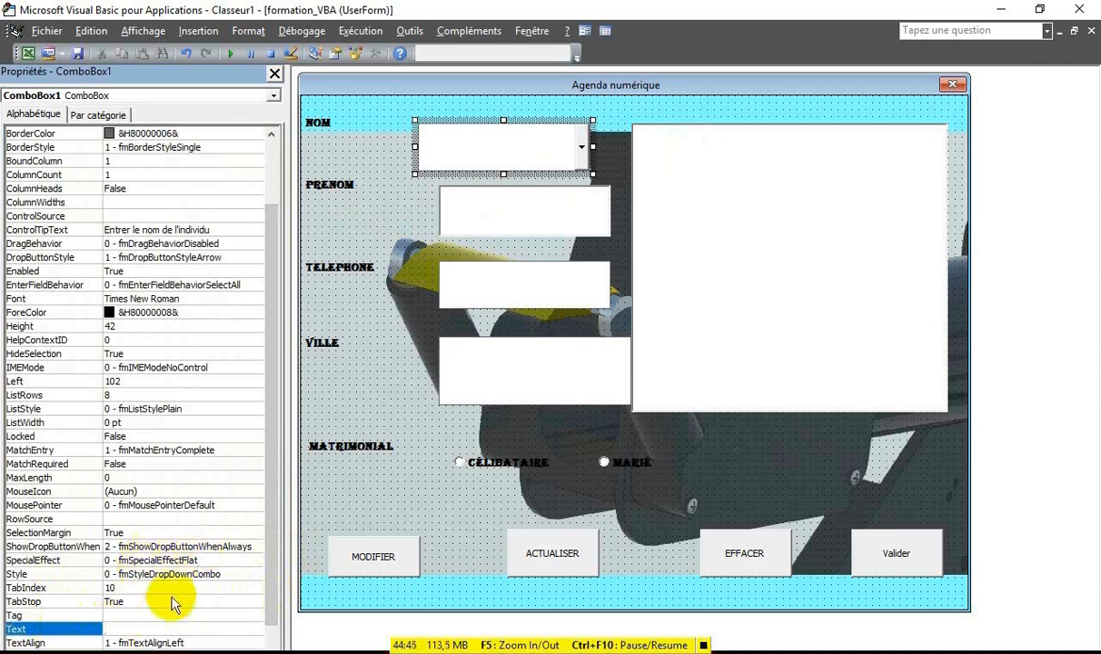
{"action": "type", "text": "dtfd"}
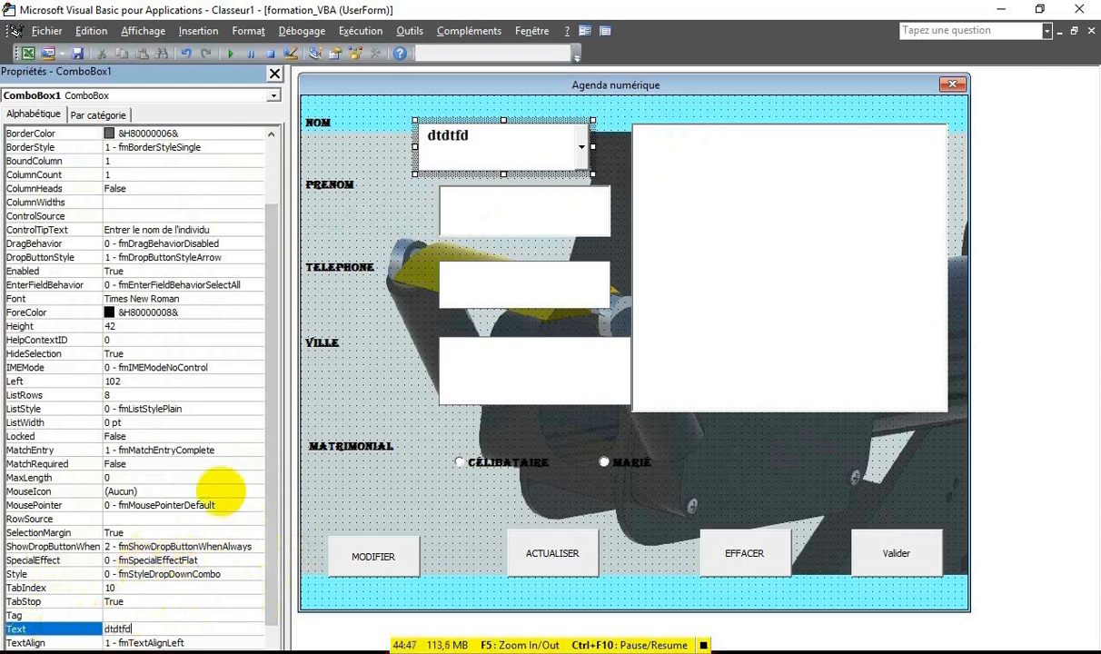
{"action": "type", "text": "tdyddddd"}
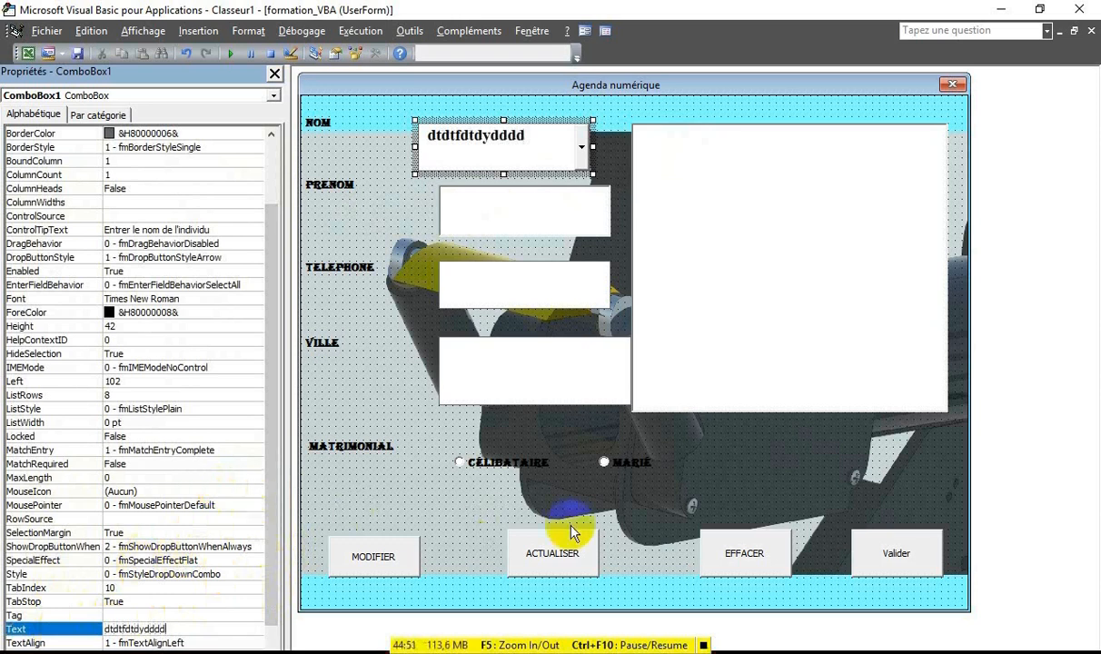
- Run the UserForm to check the default text in the NOM combo box and close the running form
{"action": "left_click", "coordinate": [596, 457]}
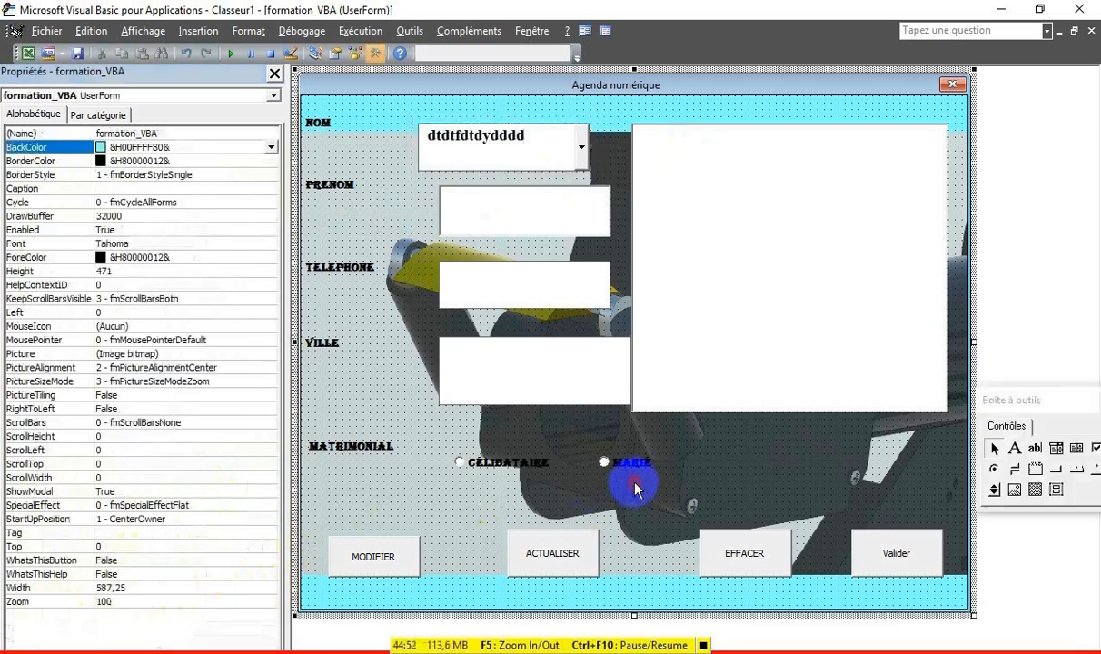
{"action": "left_click", "coordinate": [230, 54]}
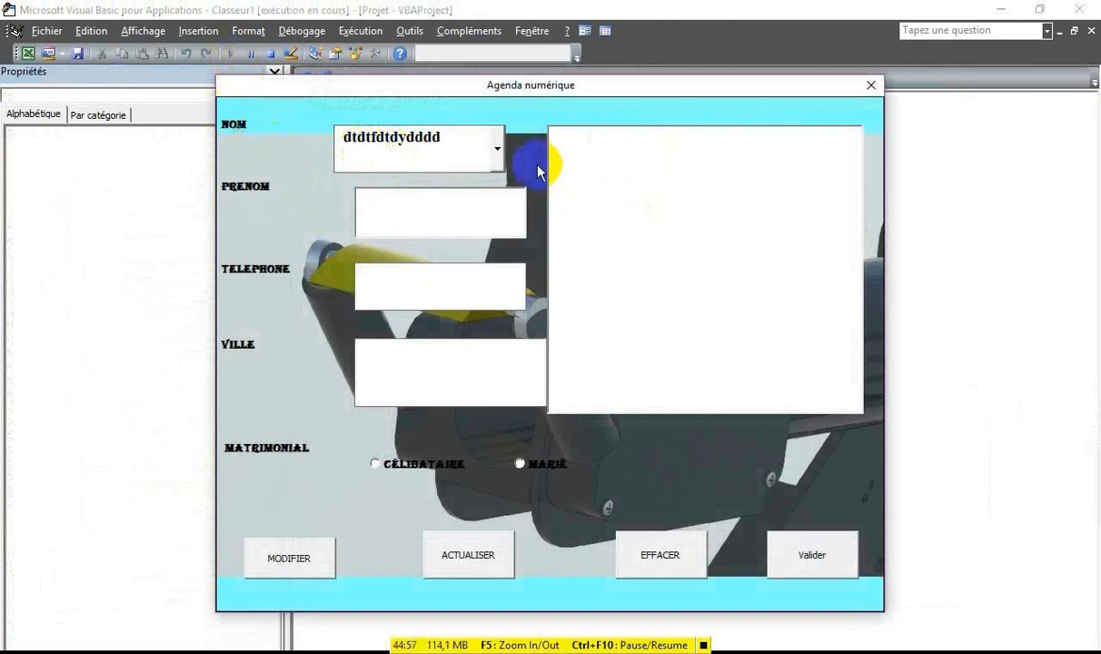
{"action": "left_click", "coordinate": [871, 86]}
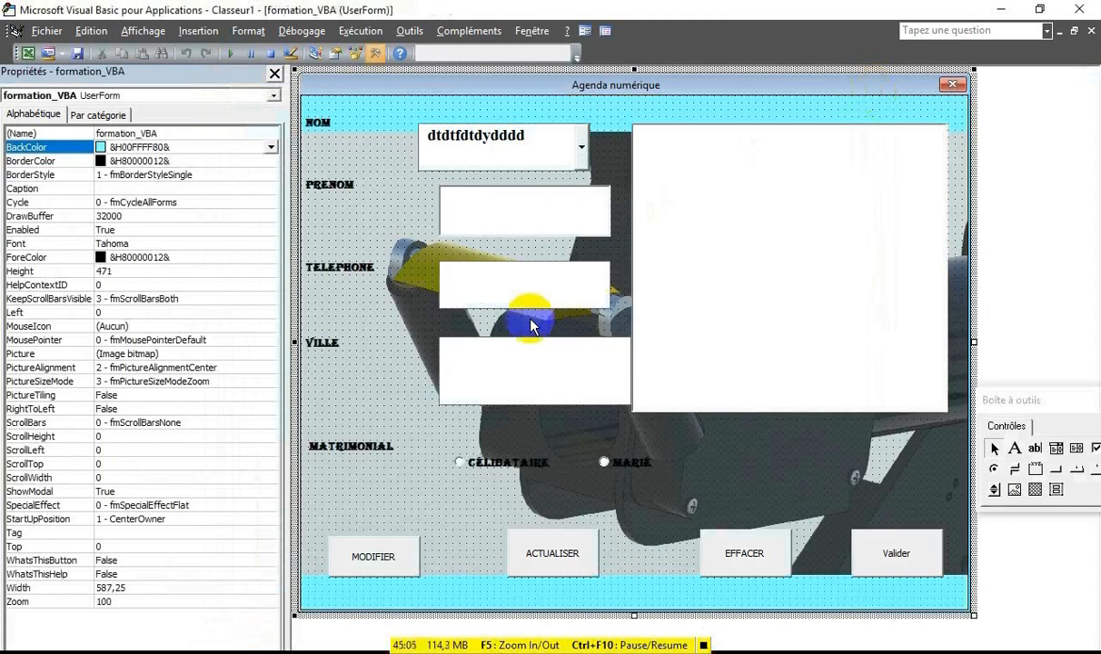
- Clear the Text property of the NOM combo box
{"action": "left_click", "coordinate": [503, 151]}
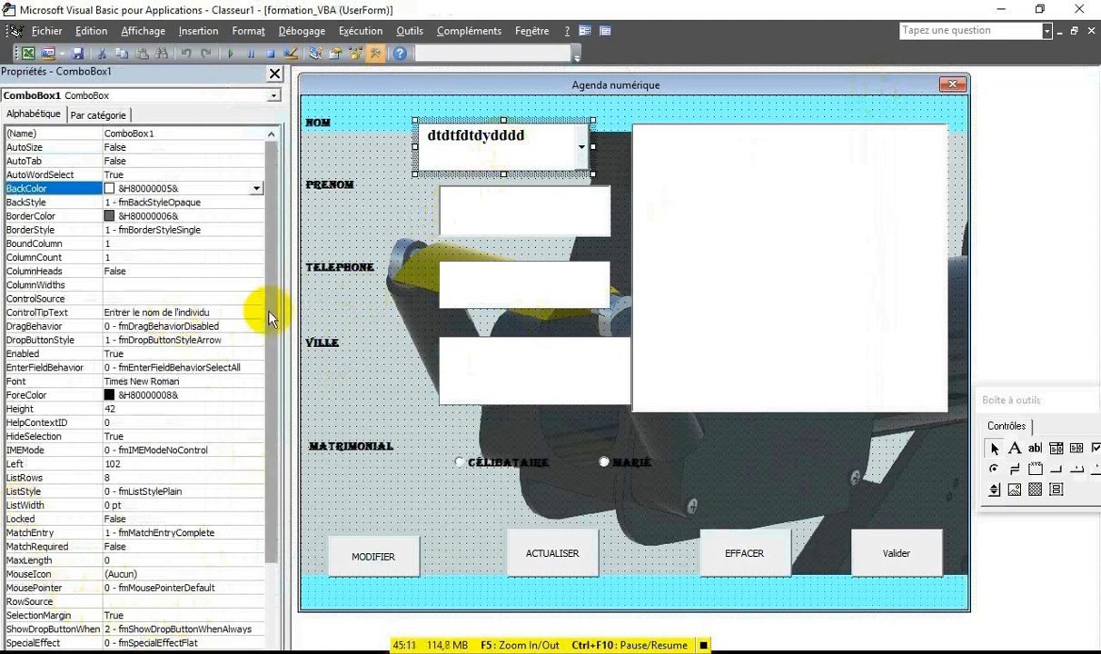
{"action": "left_click_drag", "start_coordinate": [270, 307], "coordinate": [268, 479]}
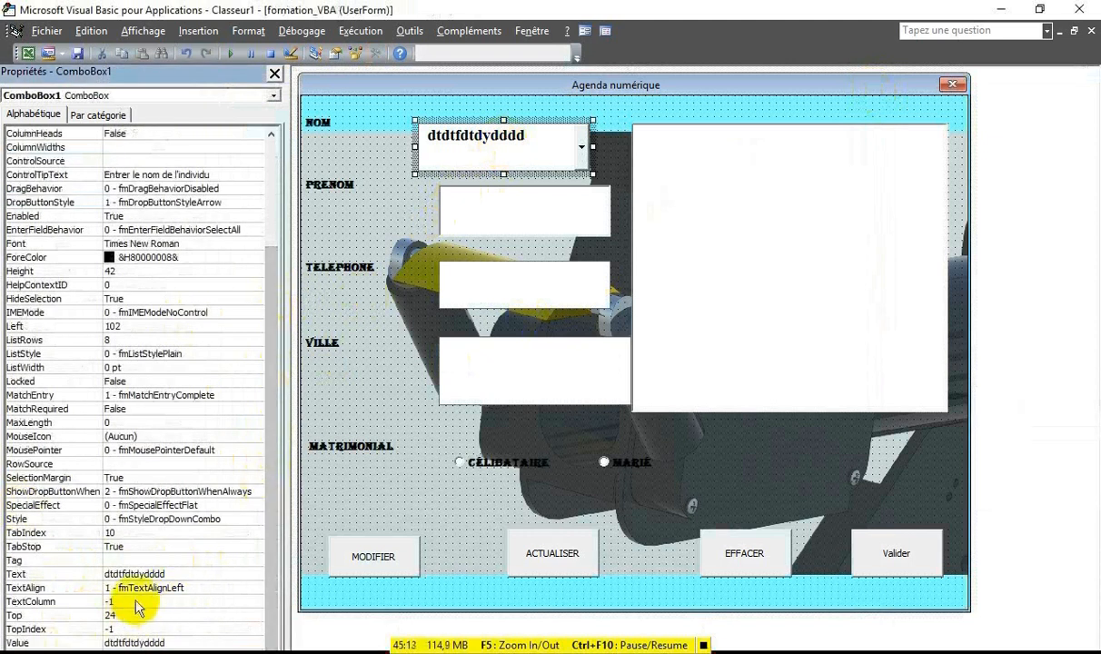
{"action": "left_click", "coordinate": [176, 576]}
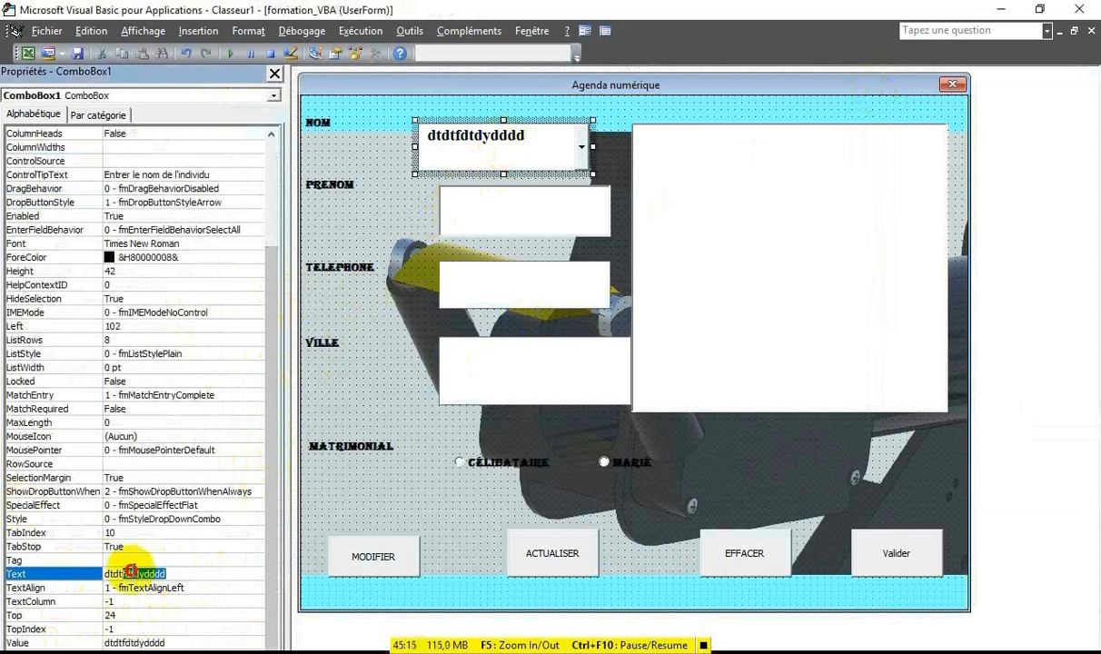
{"action": "key", "text": "Delete"}
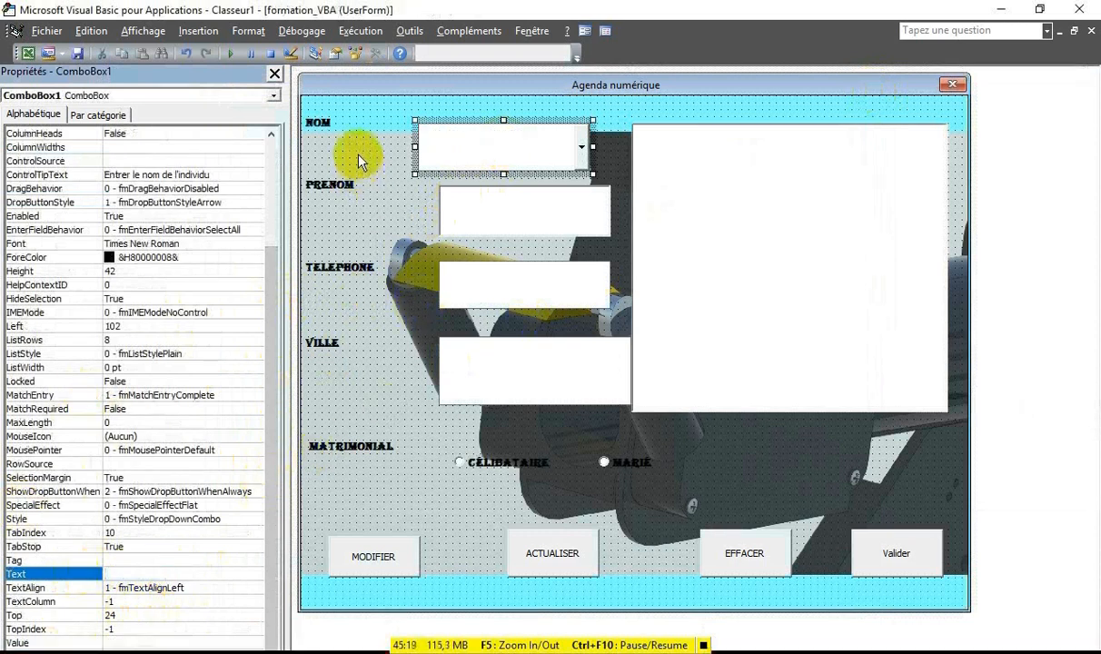
- Align the NOM label and its combo box on their horizontal middle line (Milieu)
{"action": "left_click", "coordinate": [322, 124]}
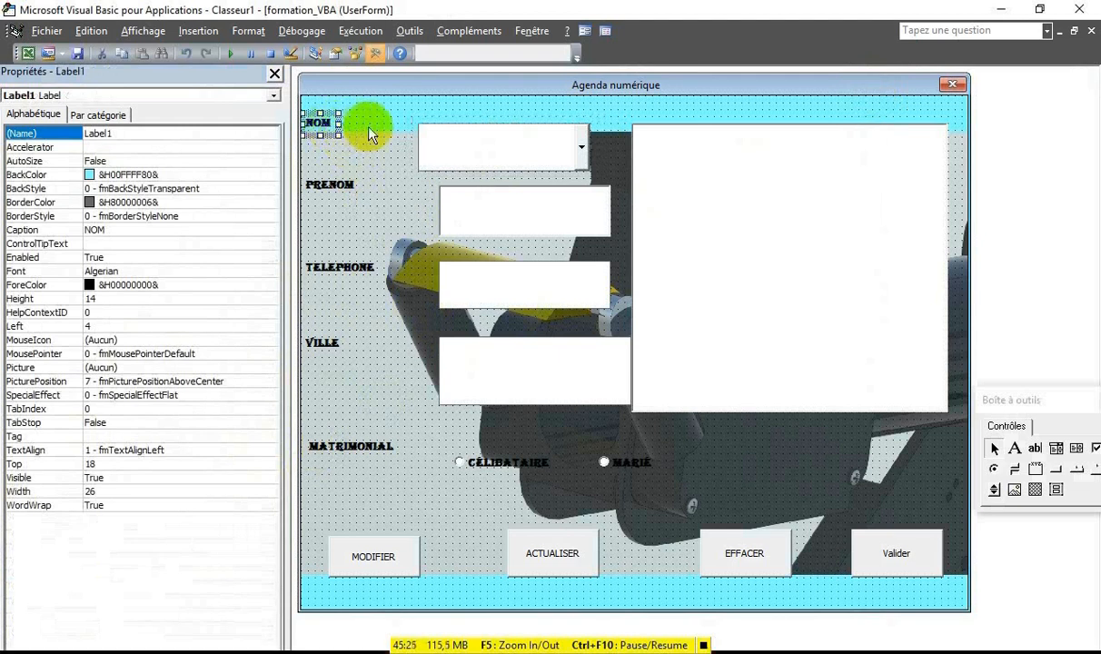
{"action": "left_click", "coordinate": [429, 147], "text": "ctrl"}
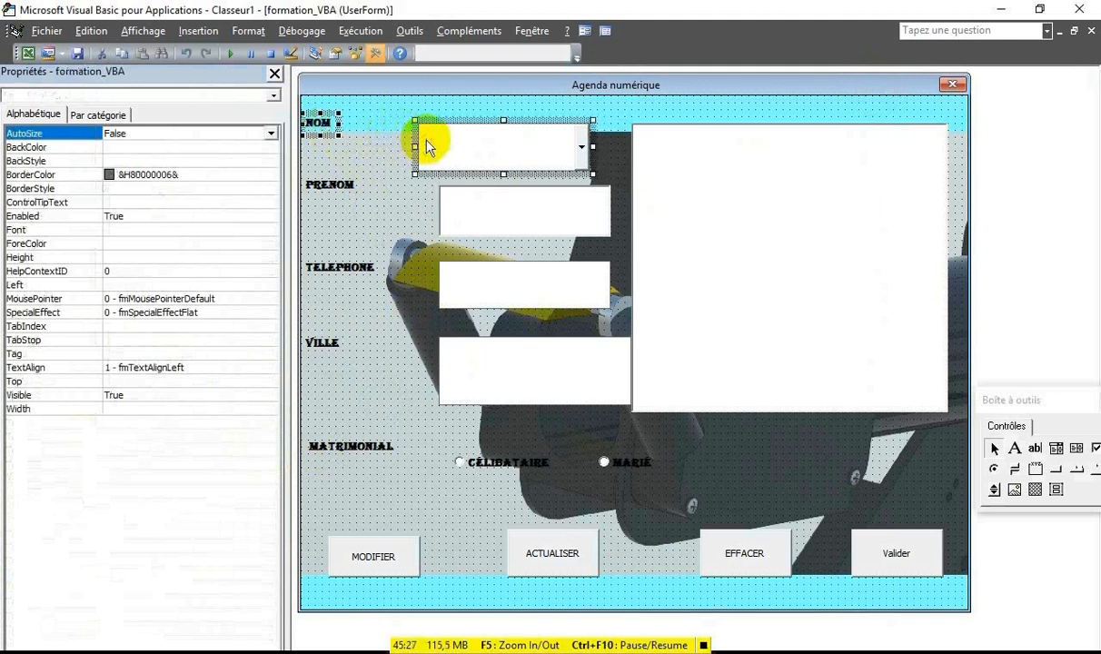
{"action": "right_click", "coordinate": [429, 147]}
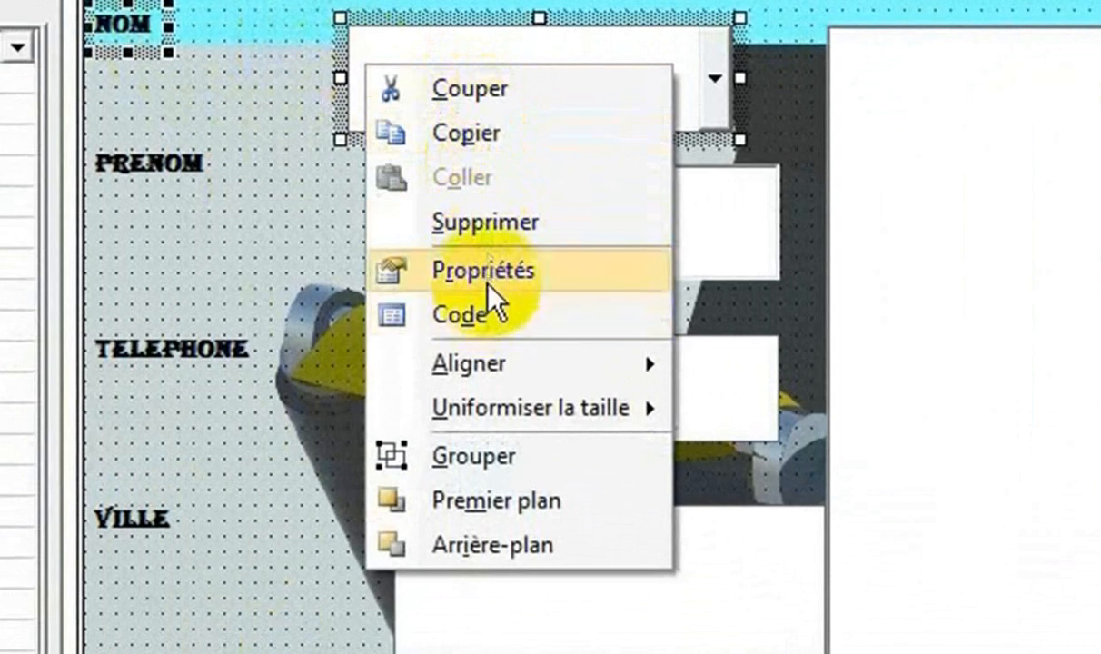
{"action": "mouse_move", "coordinate": [488, 377]}
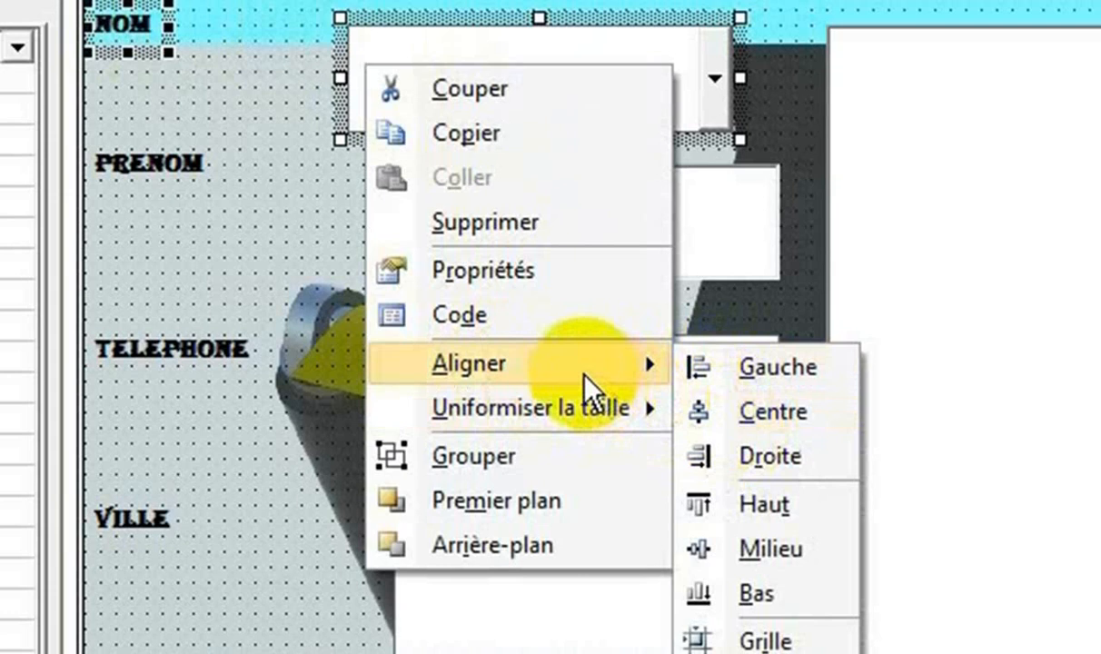
{"action": "left_click", "coordinate": [771, 549]}
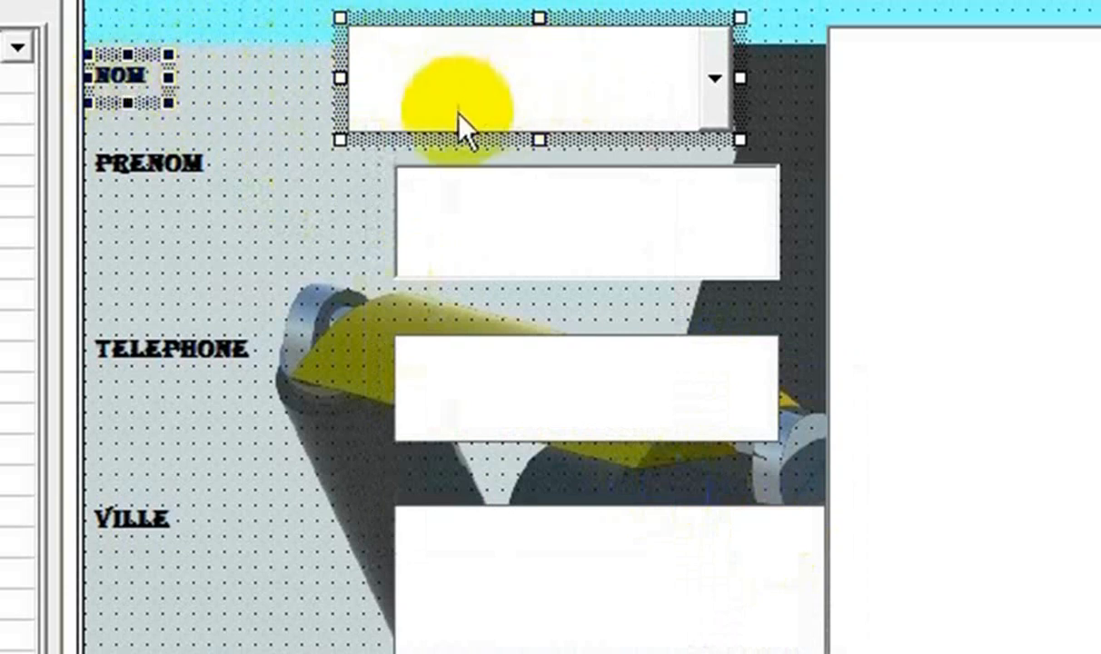
- Match the height of the NOM label to its combo box and enlarge the combo box to a height of about 54
{"action": "right_click", "coordinate": [385, 80]}
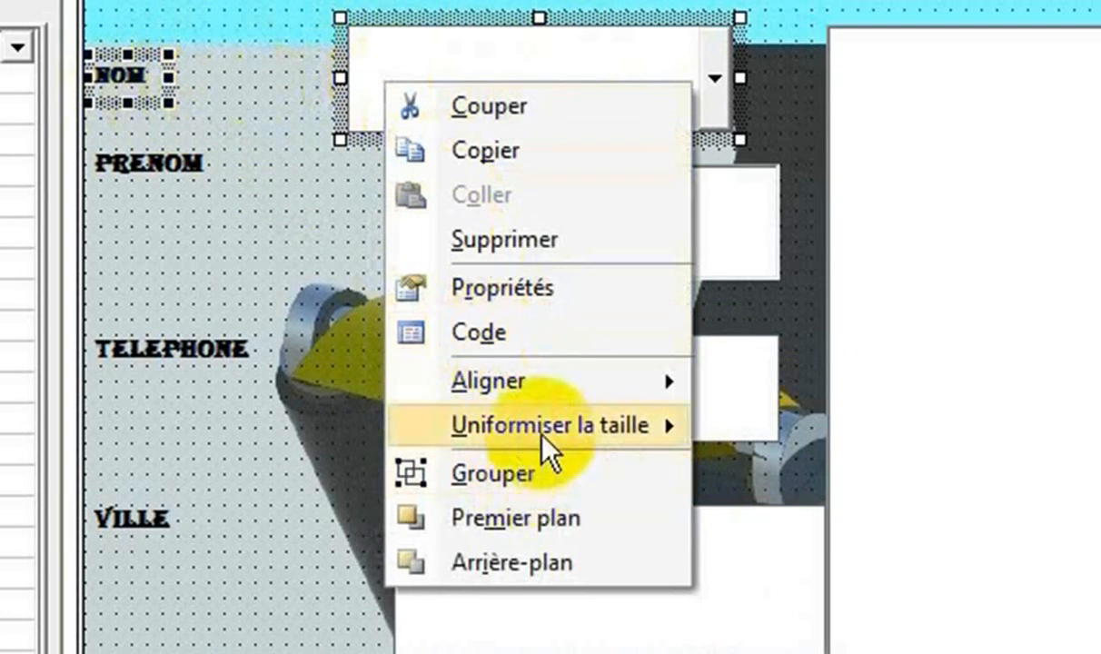
{"action": "mouse_move", "coordinate": [542, 435]}
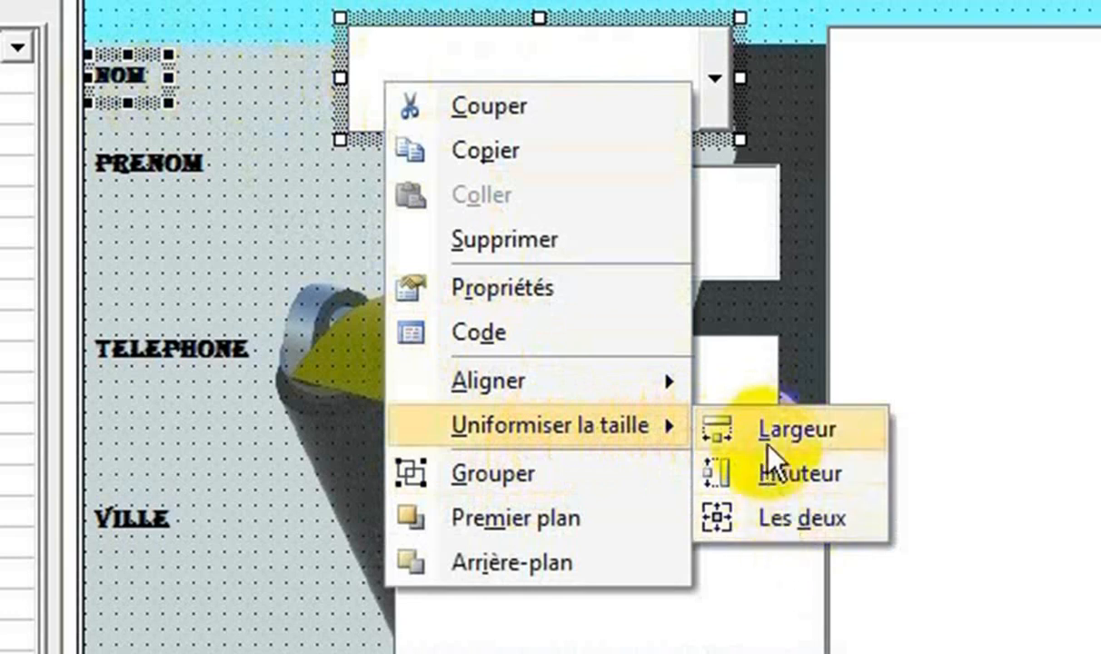
{"action": "left_click", "coordinate": [770, 475]}
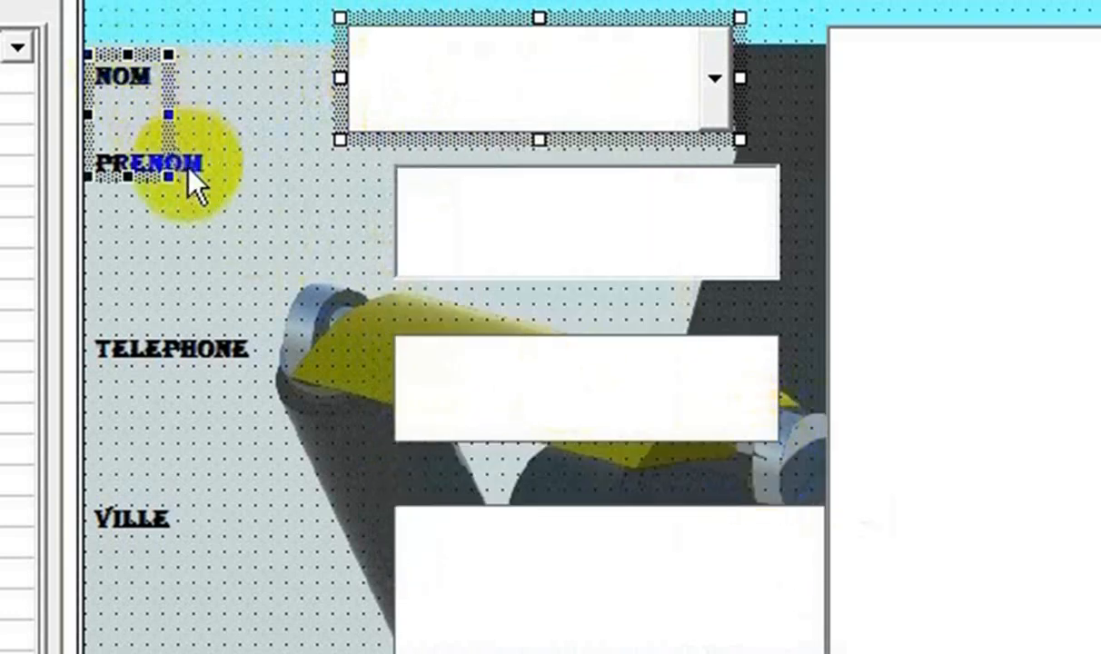
{"action": "left_click_drag", "start_coordinate": [130, 176], "coordinate": [179, 178]}
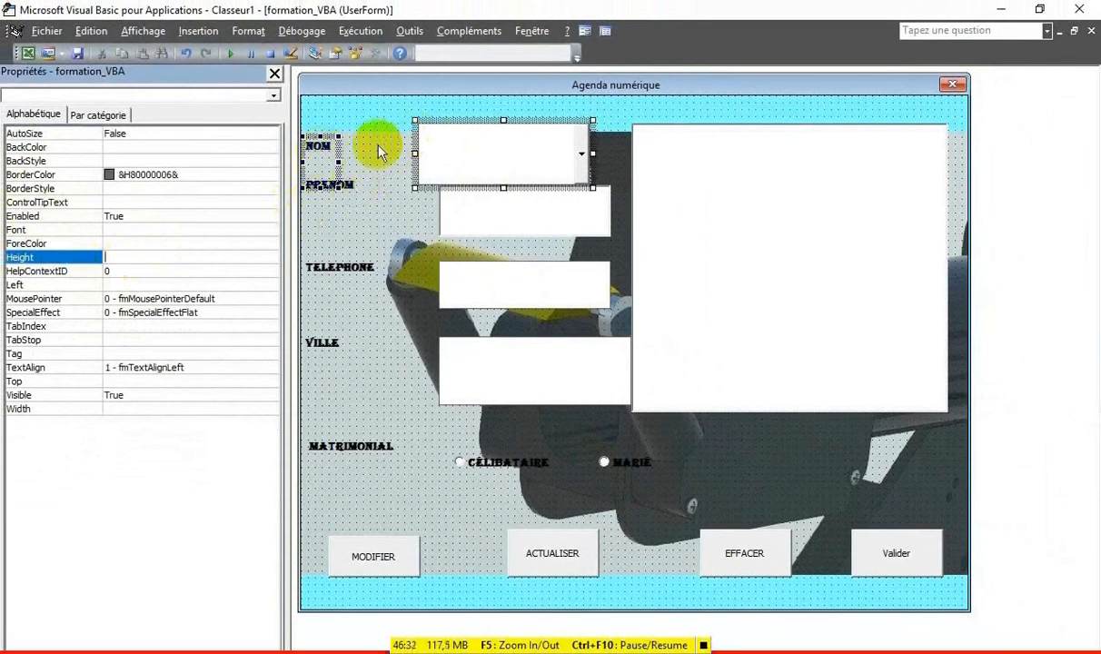
- Align the left edges of the NOM combo box and the PRENOM, TELEPHONE and VILLE input fields
{"action": "left_click", "coordinate": [322, 134]}
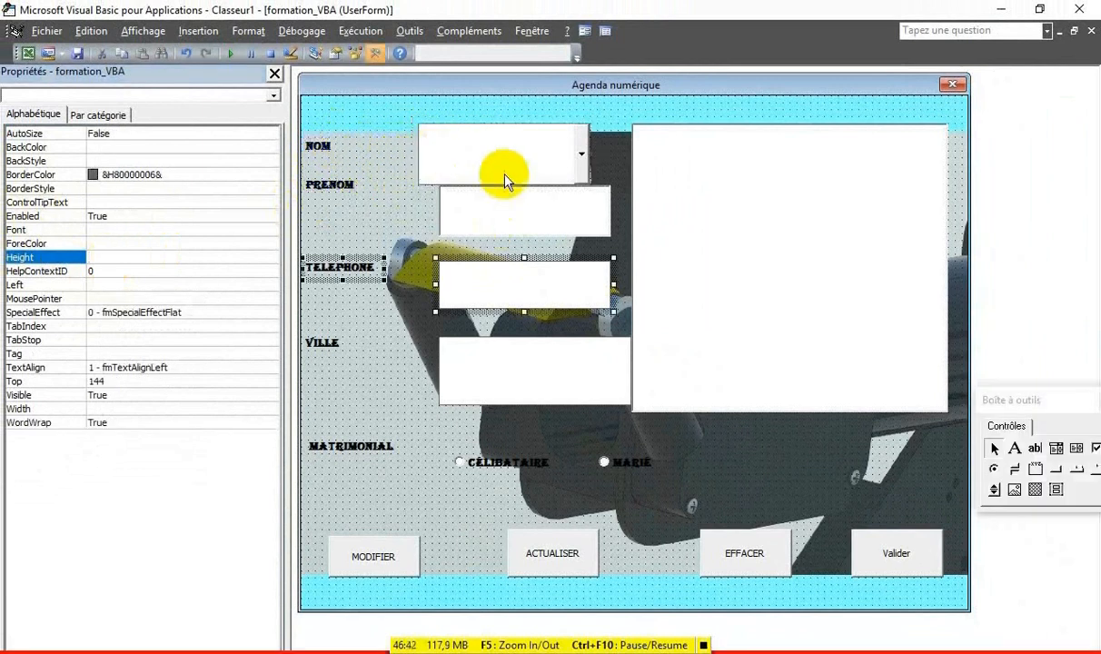
{"action": "left_click", "coordinate": [505, 178]}
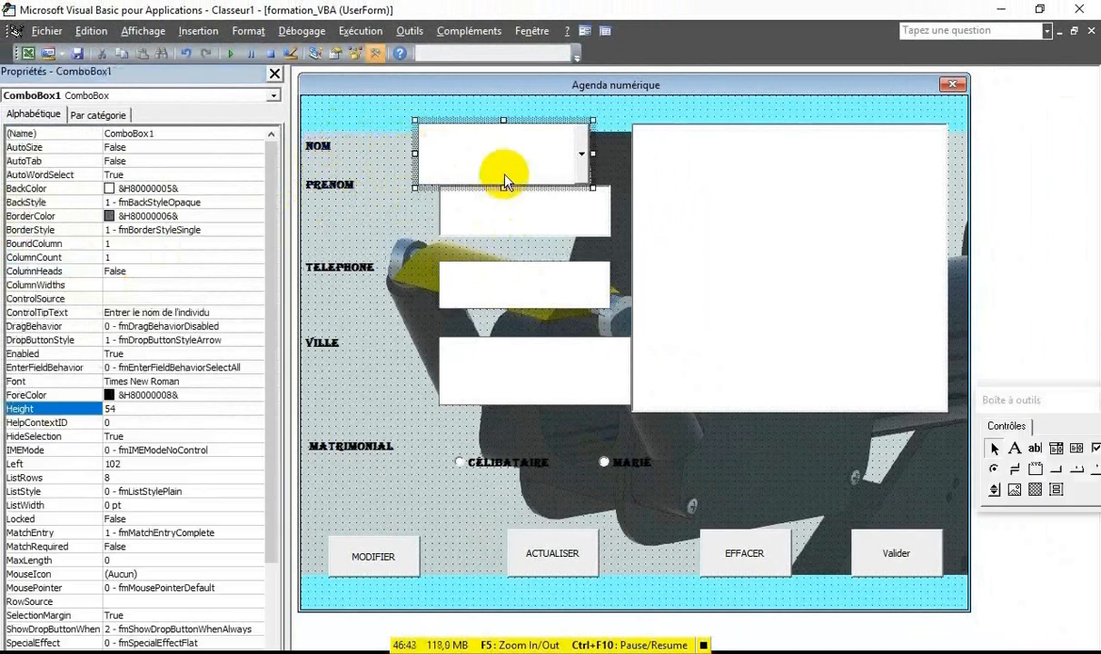
{"action": "left_click", "coordinate": [487, 379], "text": "ctrl"}
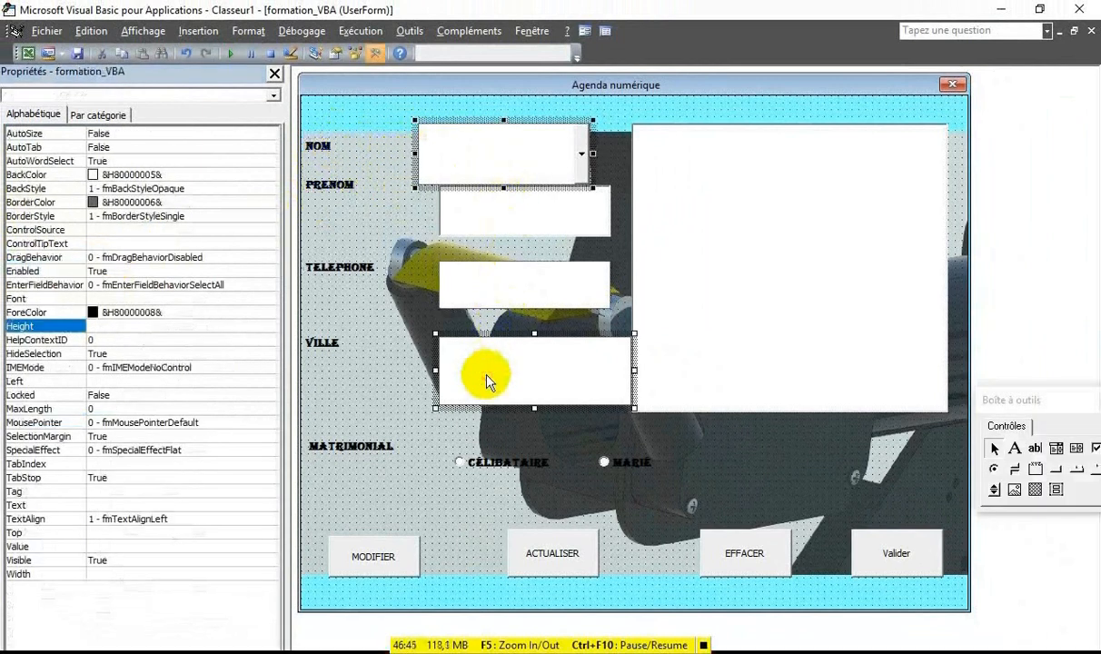
{"action": "left_click", "coordinate": [474, 218], "text": "ctrl"}
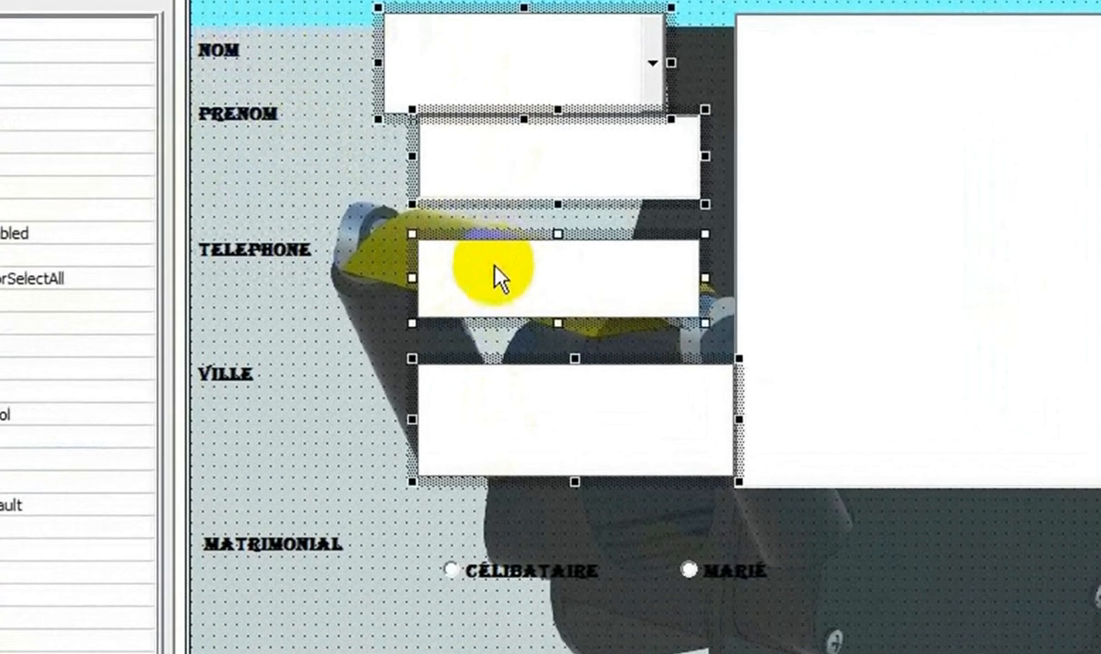
{"action": "right_click", "coordinate": [491, 287]}
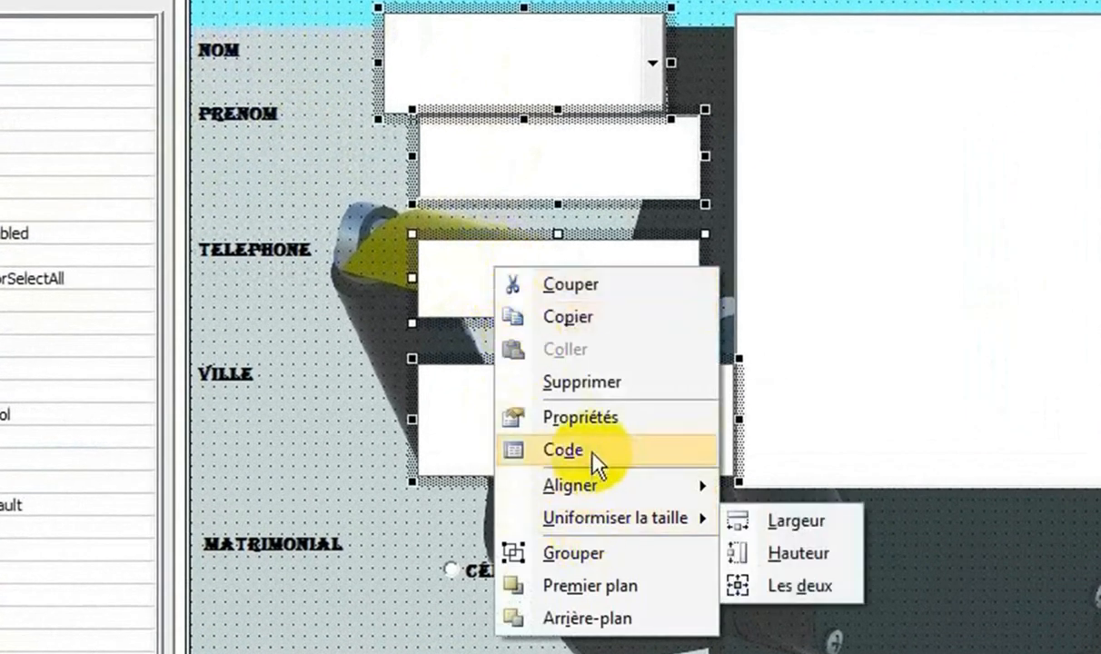
{"action": "mouse_move", "coordinate": [670, 486]}
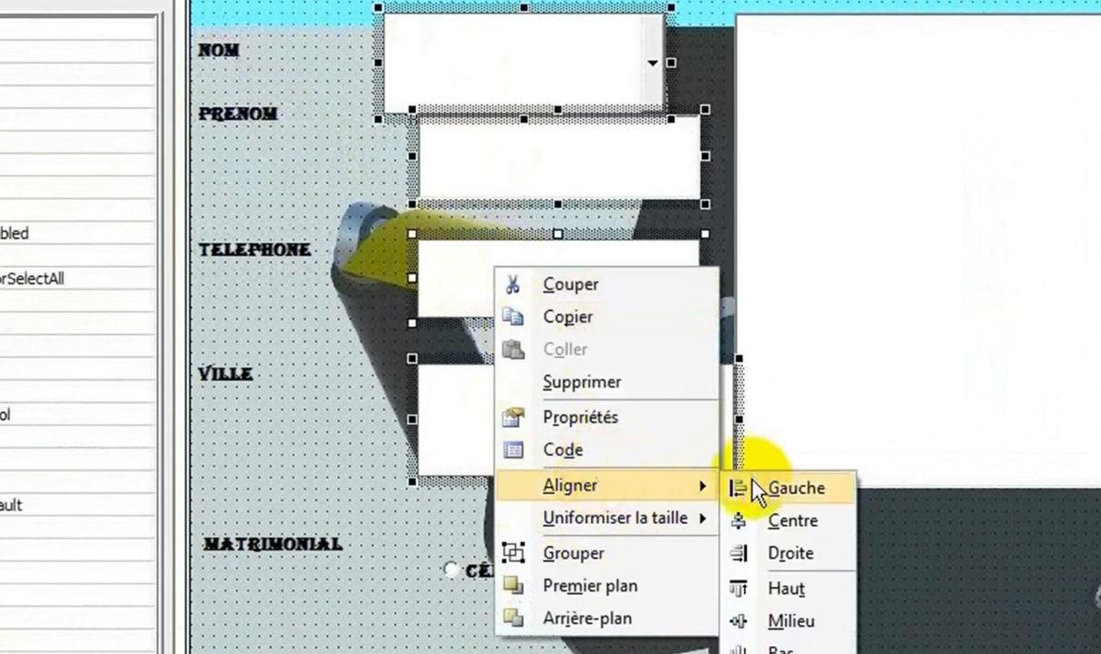
{"action": "left_click", "coordinate": [754, 489]}
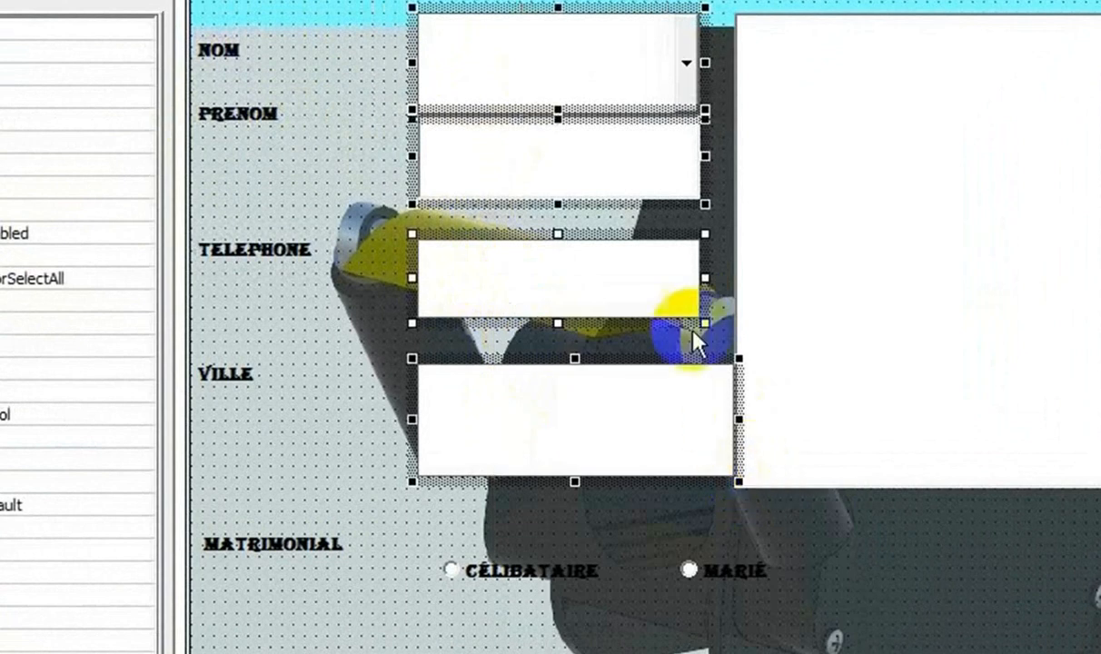
- Make the four input fields for NOM, PRENOM, TELEPHONE and VILLE the same width and height
{"action": "right_click", "coordinate": [562, 62]}
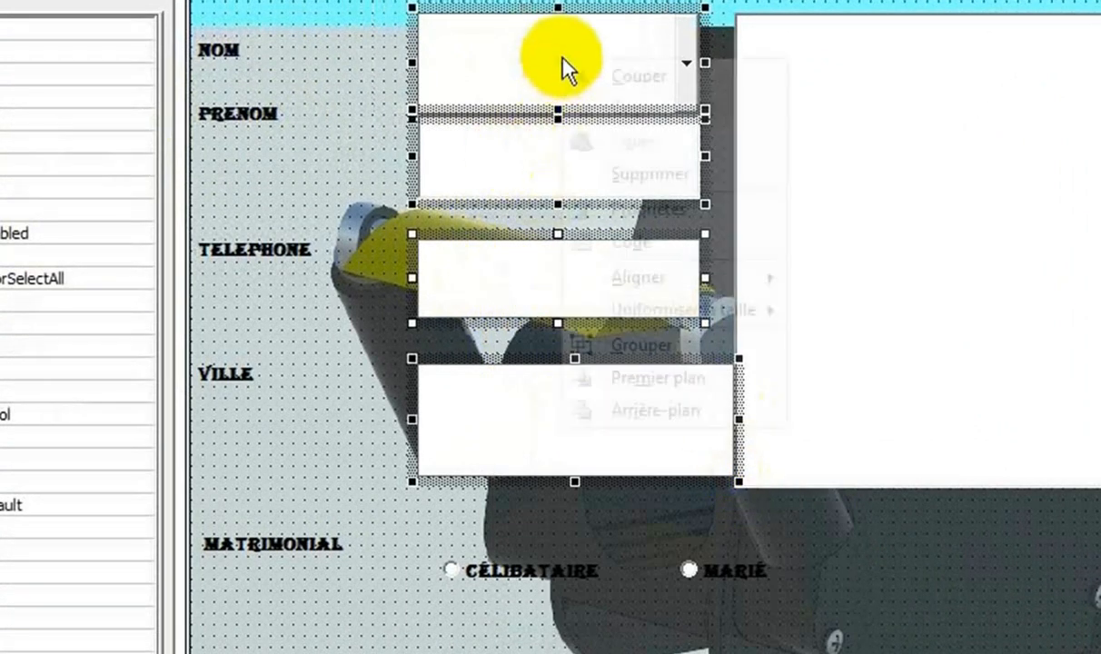
{"action": "mouse_move", "coordinate": [672, 278]}
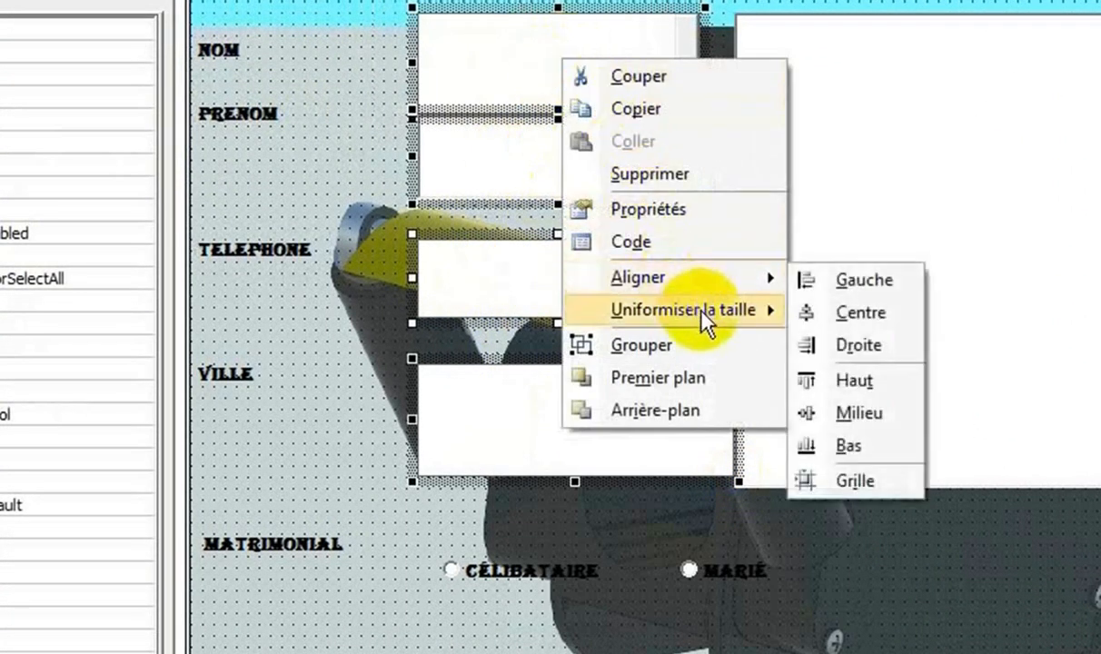
{"action": "mouse_move", "coordinate": [773, 311]}
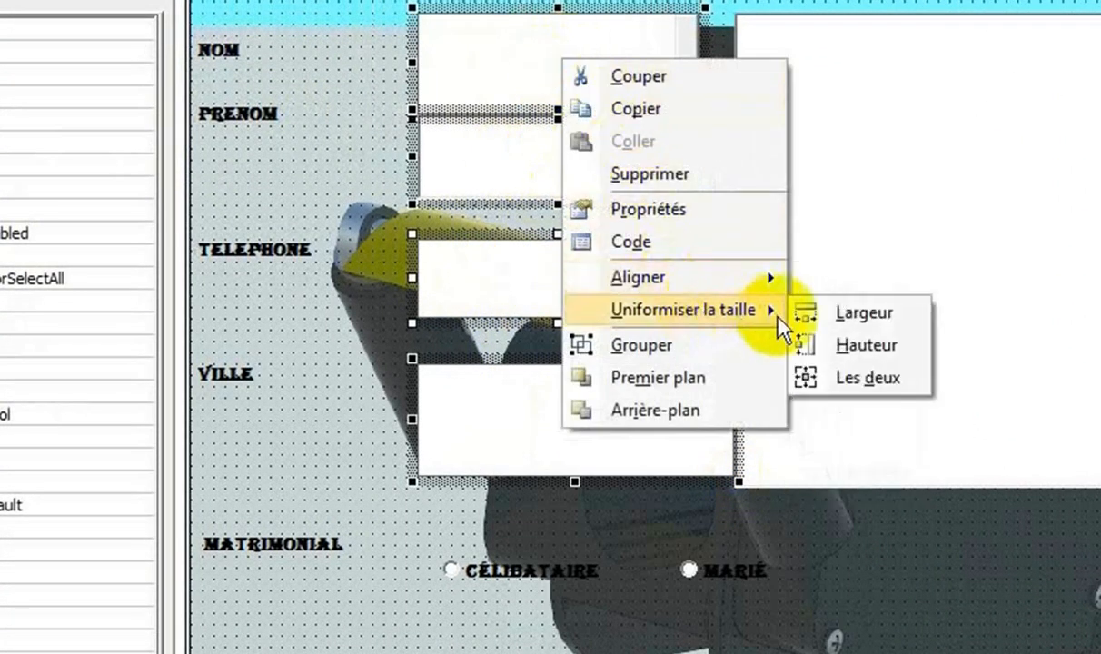
{"action": "left_click", "coordinate": [860, 379]}
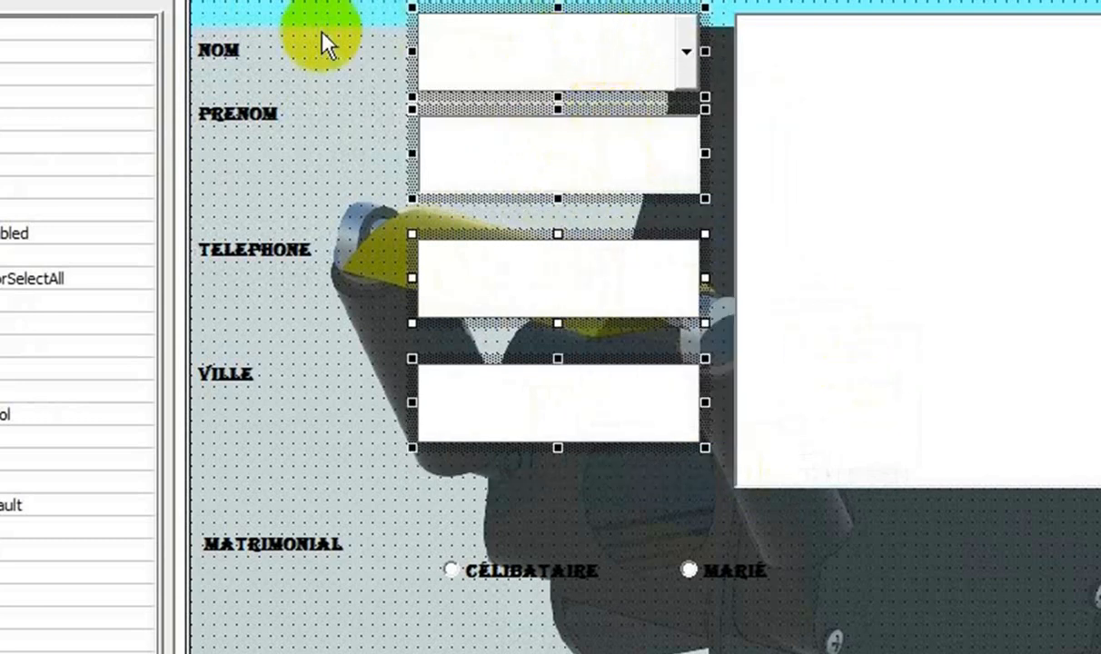
- Try to give the NOM, PRENOM, TELEPHONE and VILLE labels the same width and height, and undo the resizing
{"action": "left_click", "coordinate": [235, 46]}
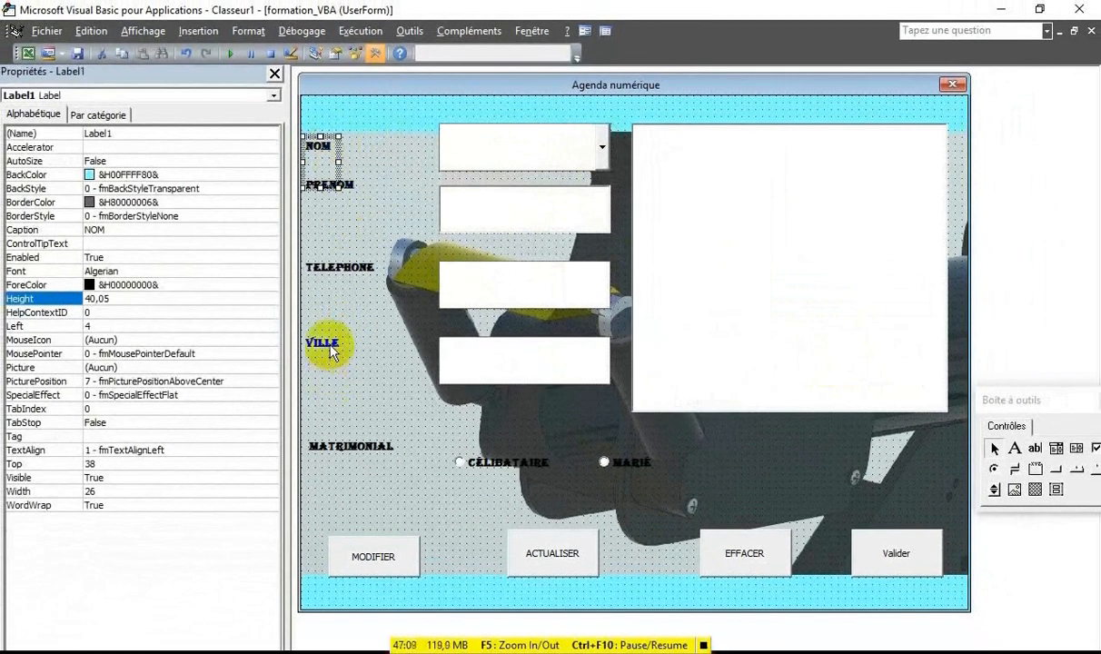
{"action": "left_click", "coordinate": [343, 333], "text": "shift"}
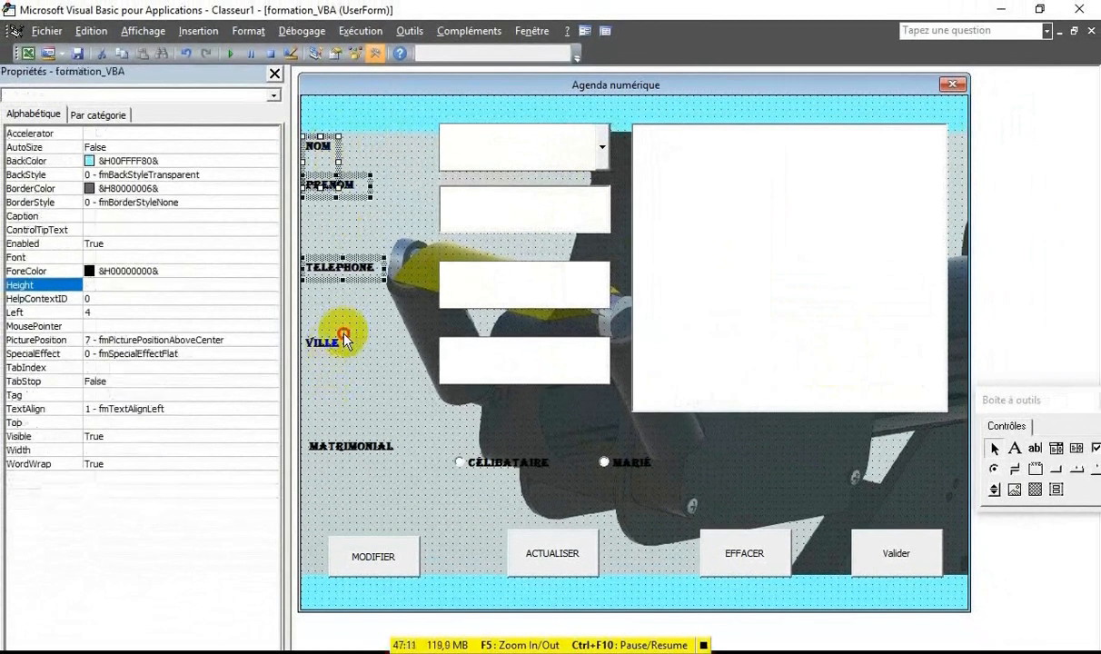
{"action": "left_click", "coordinate": [331, 342], "text": "shift"}
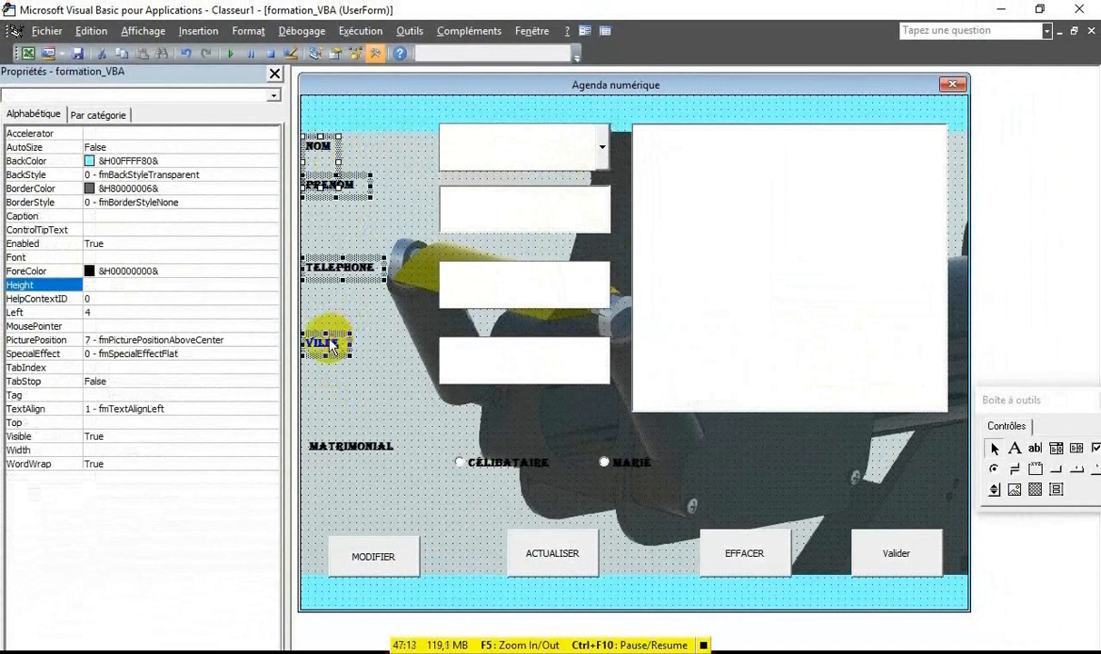
{"action": "right_click", "coordinate": [330, 342]}
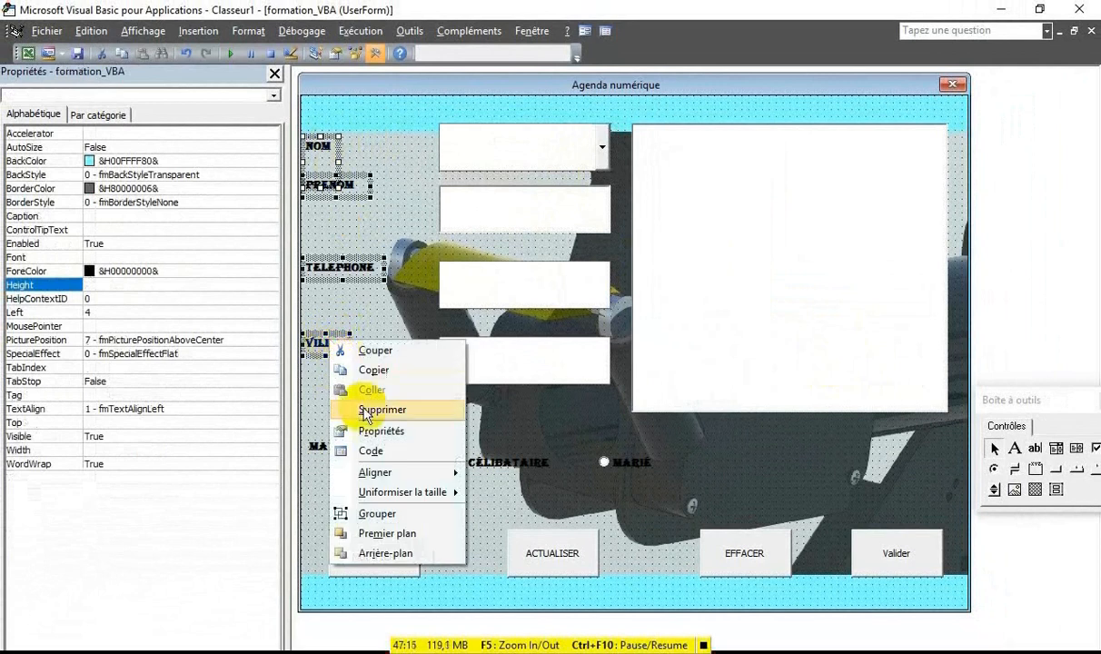
{"action": "mouse_move", "coordinate": [422, 491]}
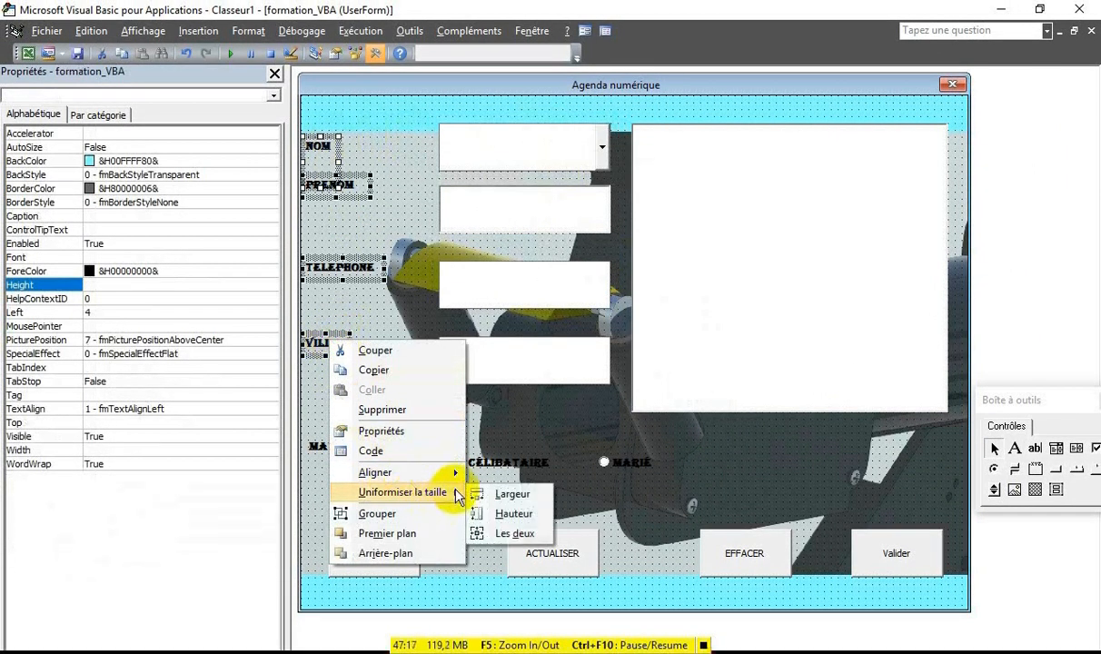
{"action": "left_click", "coordinate": [515, 533]}
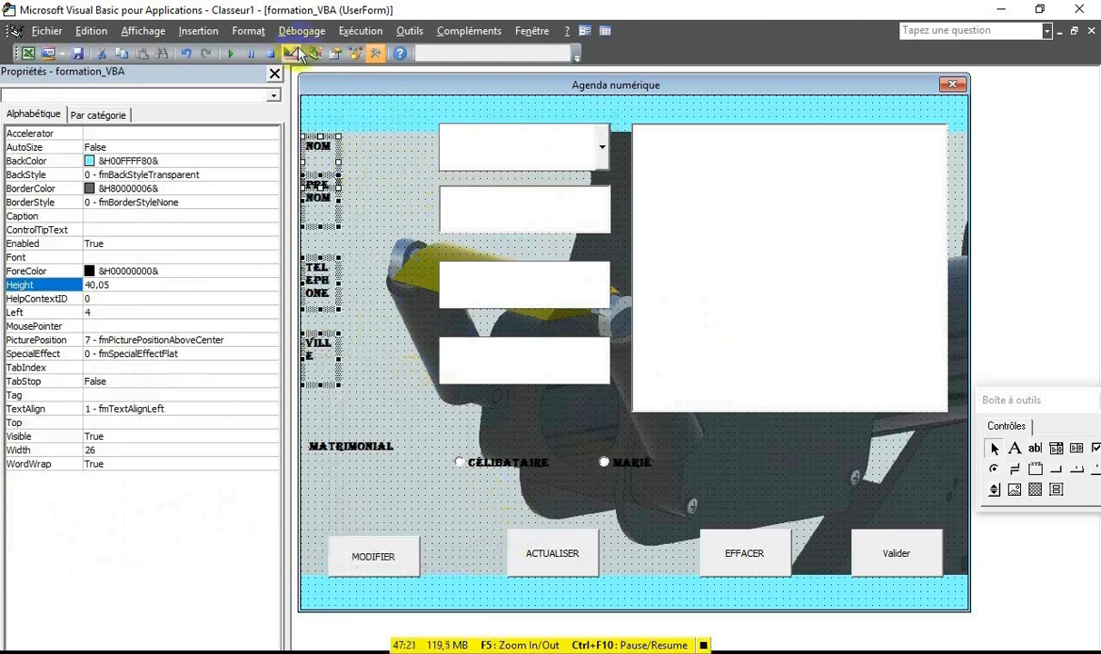
{"action": "left_click", "coordinate": [187, 54]}
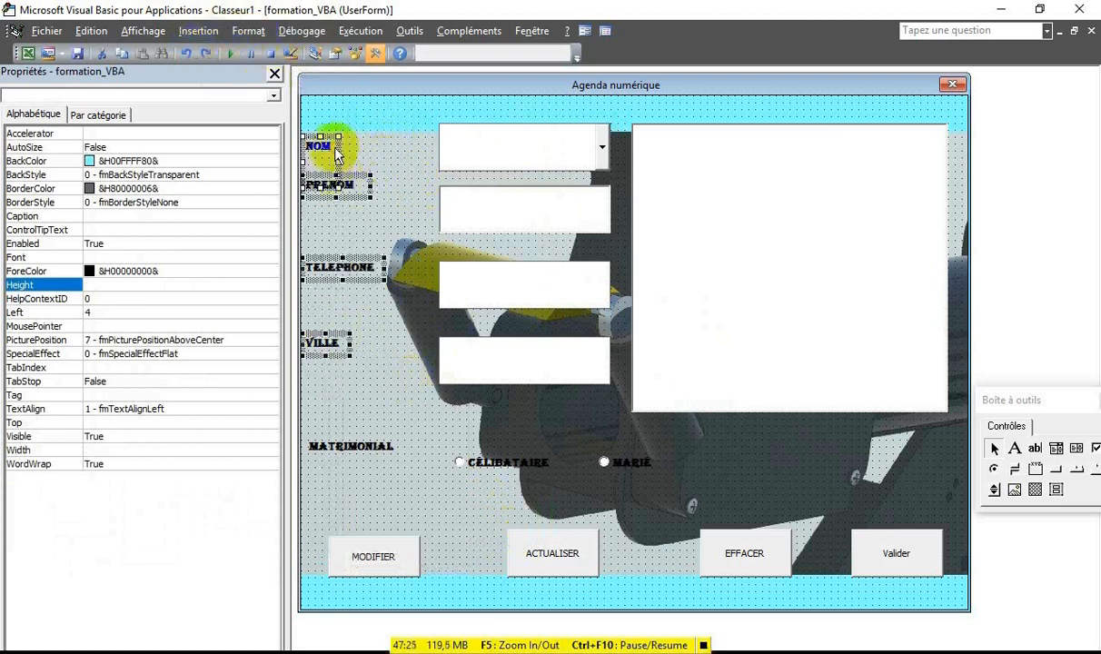
- Align the PRENOM label vertically to the middle of its input field
{"action": "left_click", "coordinate": [480, 155], "text": "ctrl"}
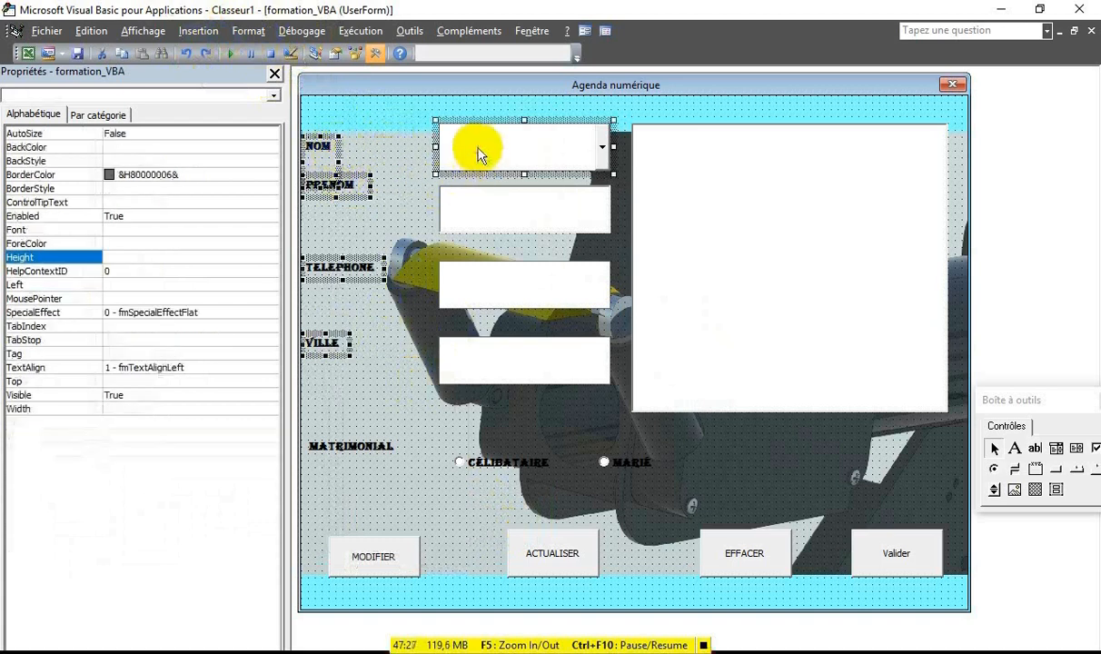
{"action": "left_click", "coordinate": [406, 153]}
{"action": "left_click", "coordinate": [351, 192]}
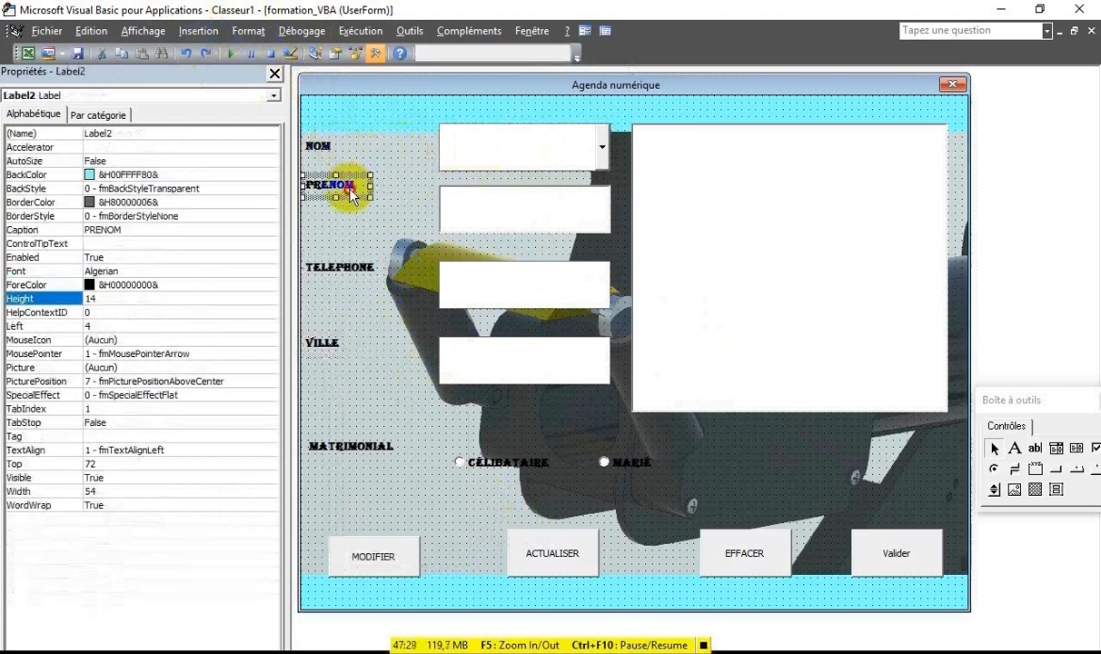
{"action": "left_click", "coordinate": [501, 218], "text": "ctrl"}
{"action": "right_click", "coordinate": [500, 218]}
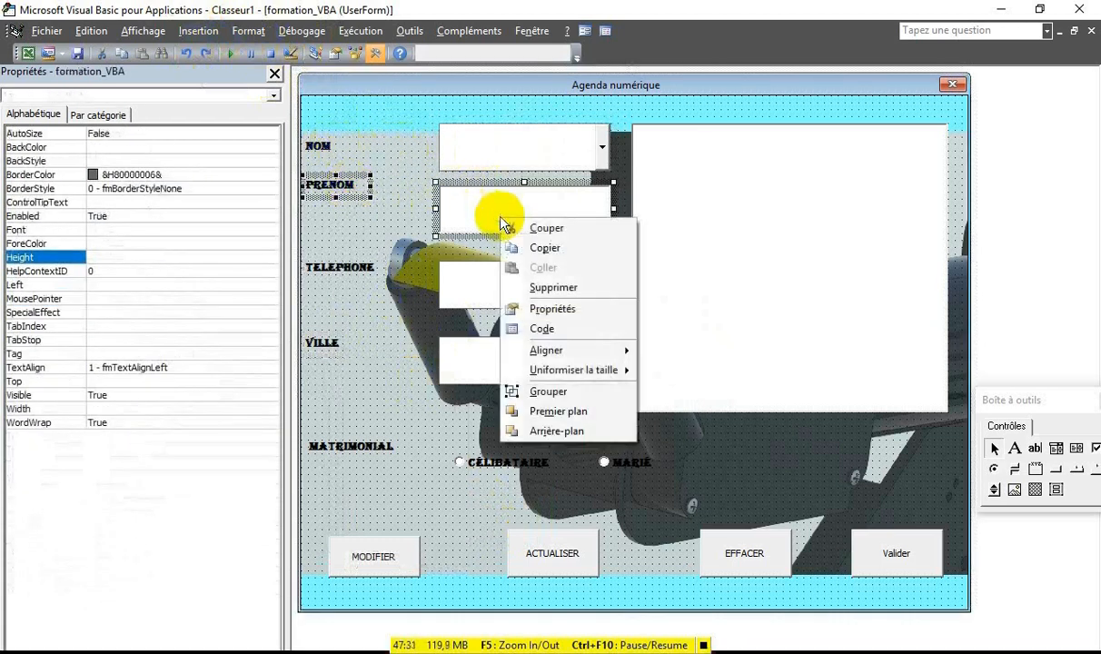
{"action": "mouse_move", "coordinate": [545, 350]}
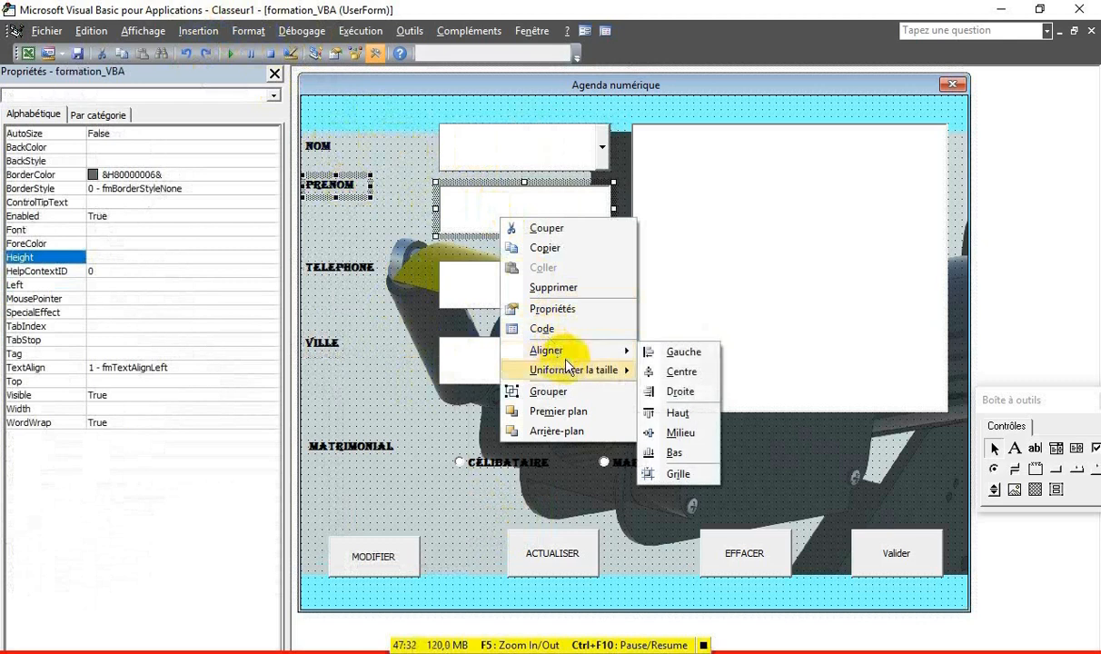
{"action": "left_click", "coordinate": [673, 433]}
- Align the TELEPHONE label vertically to the middle of its input field
{"action": "left_click", "coordinate": [373, 269]}
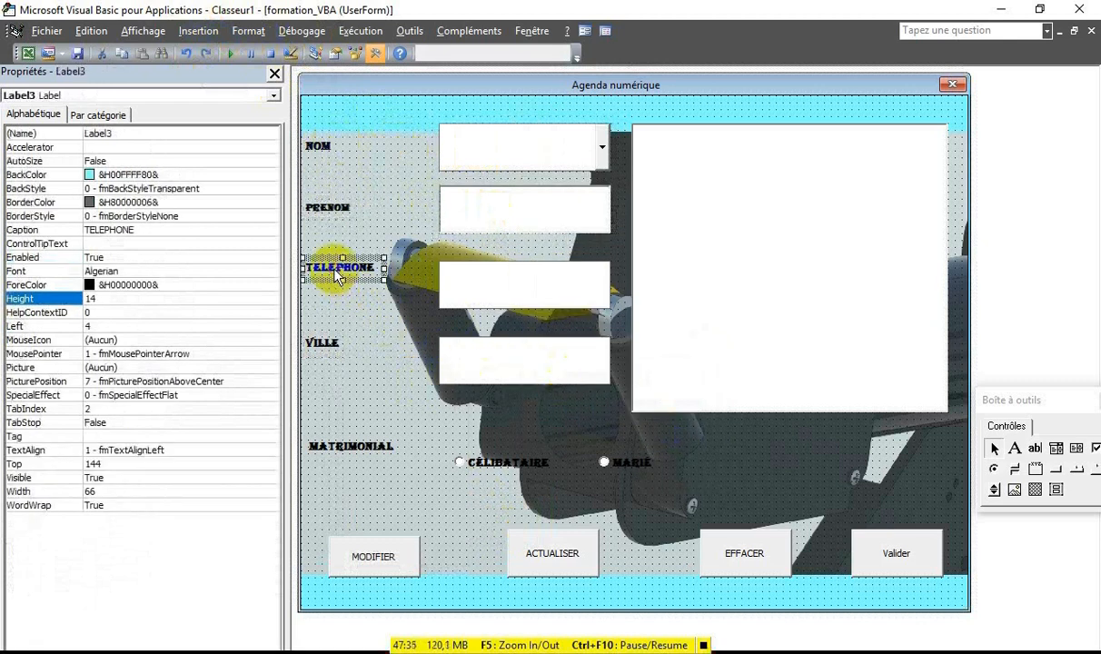
{"action": "left_click", "coordinate": [490, 284], "text": "ctrl"}
{"action": "right_click", "coordinate": [491, 282]}
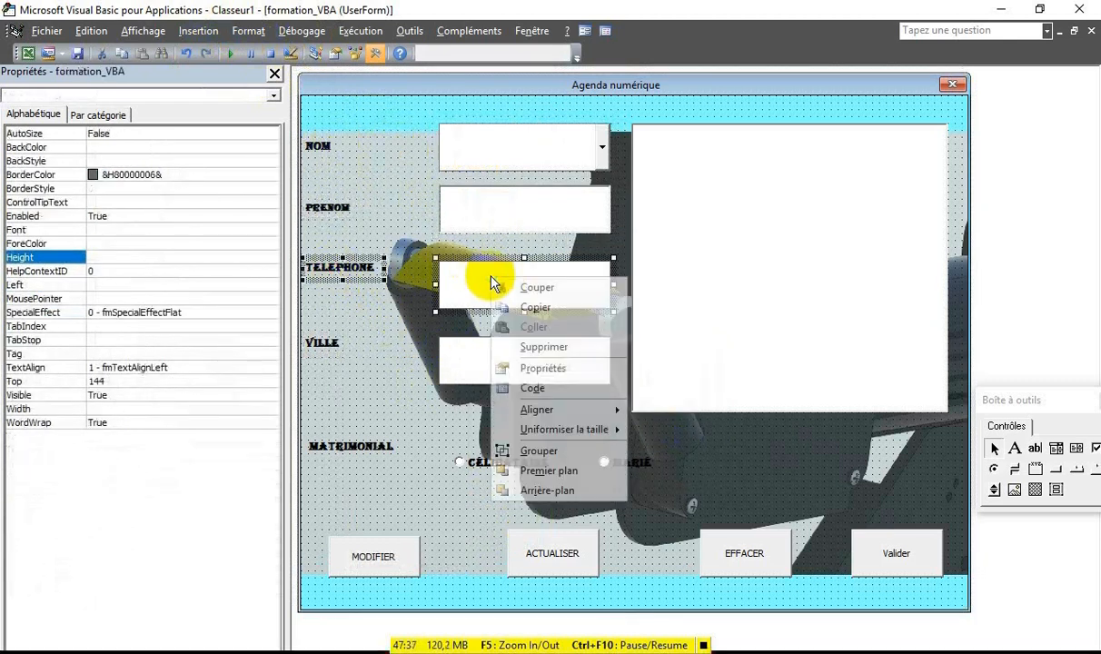
{"action": "mouse_move", "coordinate": [546, 416]}
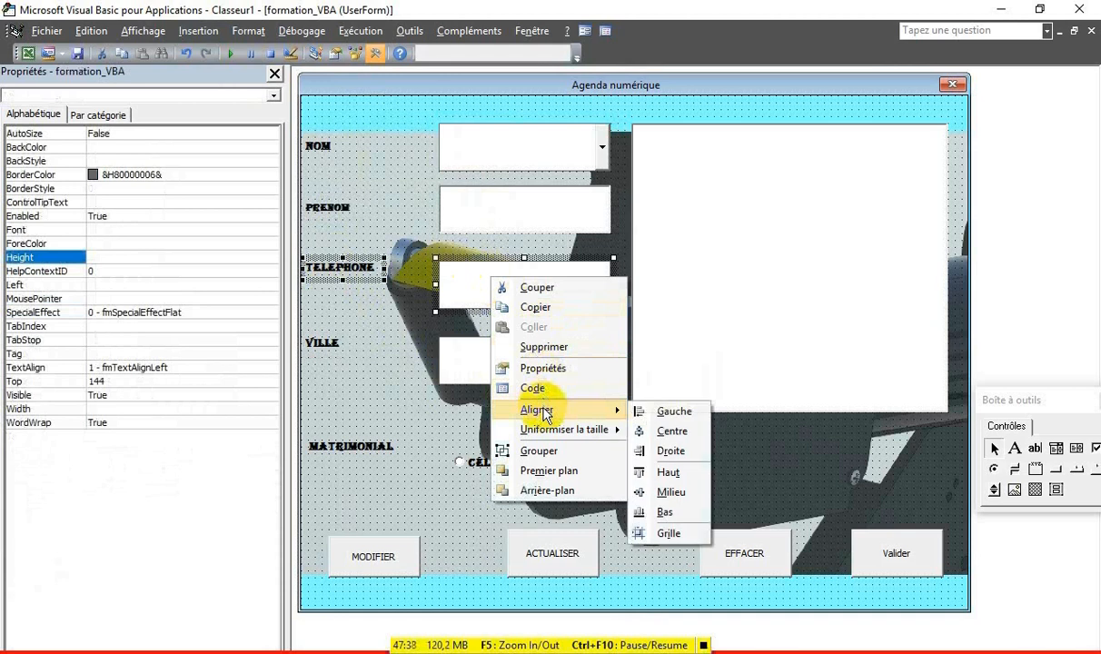
{"action": "left_click", "coordinate": [672, 491]}
- Align the VILLE label vertically to the middle of its input field
{"action": "left_click", "coordinate": [323, 338]}
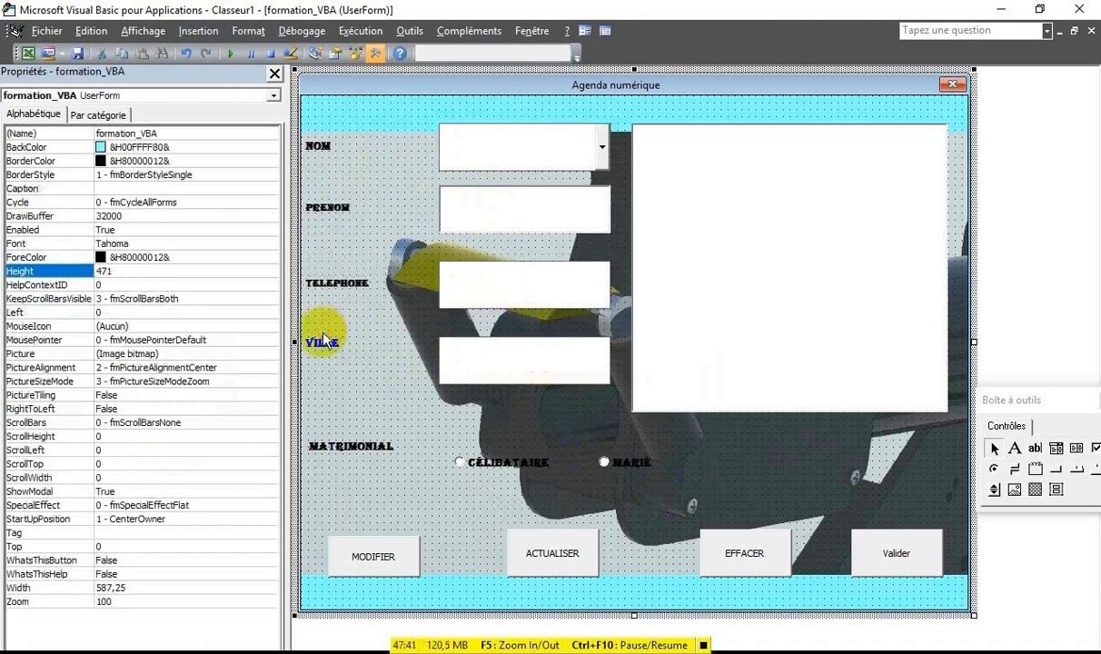
{"action": "left_click", "coordinate": [328, 342]}
{"action": "left_click", "coordinate": [466, 362], "text": "ctrl"}
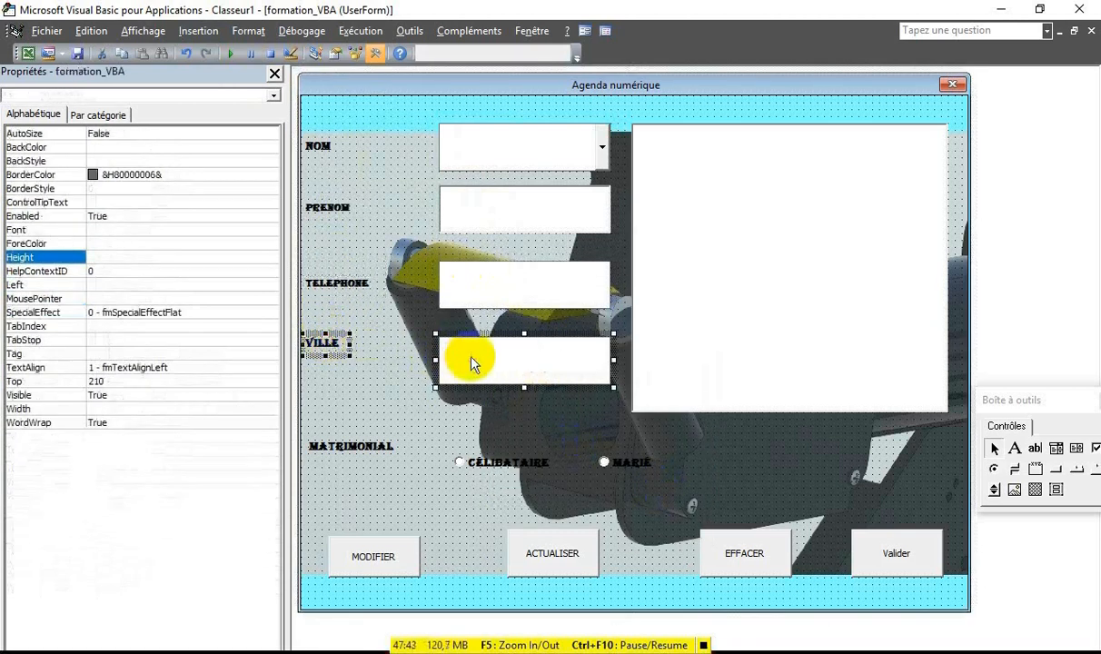
{"action": "right_click", "coordinate": [470, 360]}
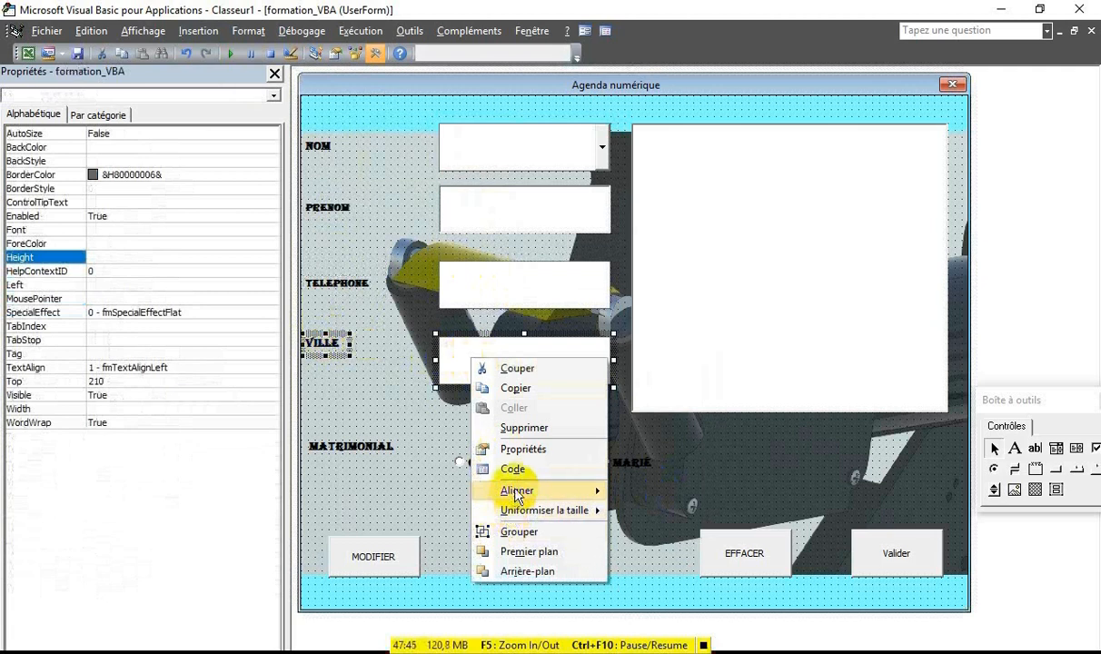
{"action": "mouse_move", "coordinate": [545, 491]}
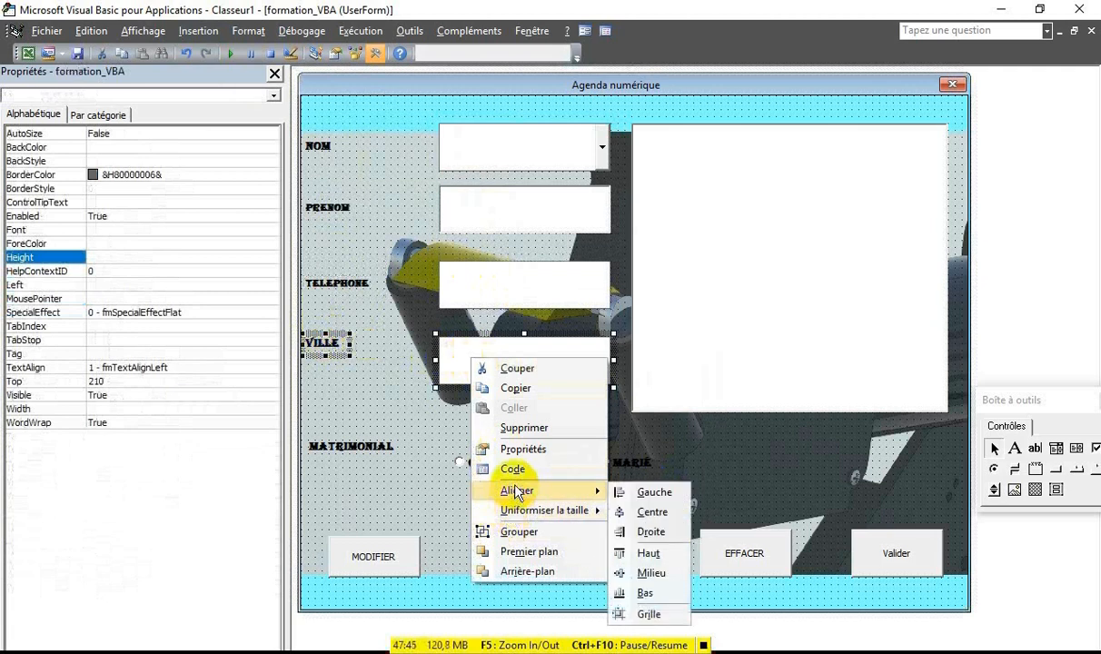
{"action": "left_click", "coordinate": [647, 575]}
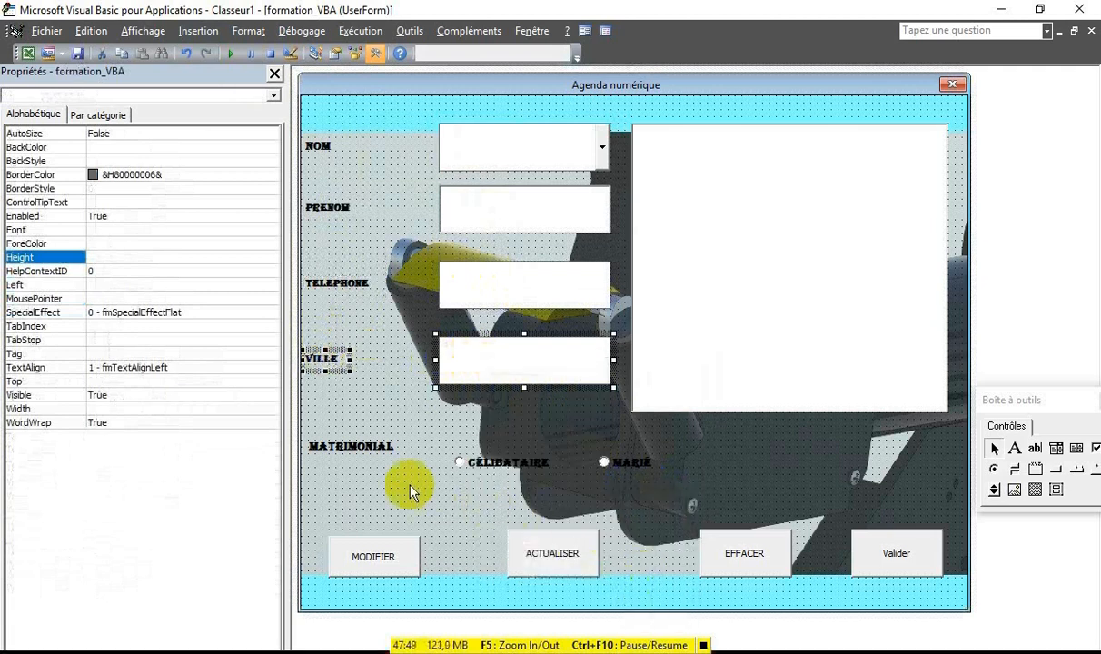
- Align the MATRIMONIAL label and the CÉLIBATAIRE and MARIÉ option buttons along their middles
{"action": "left_click", "coordinate": [377, 450]}
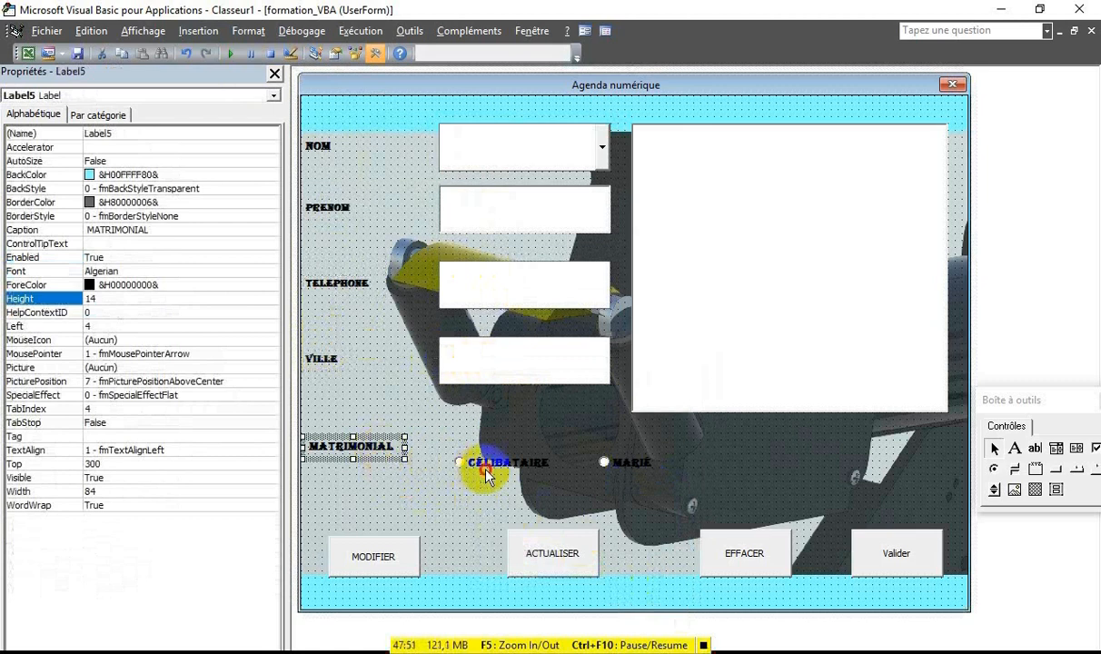
{"action": "left_click", "coordinate": [484, 469], "text": "ctrl"}
{"action": "left_click", "coordinate": [628, 465], "text": "ctrl"}
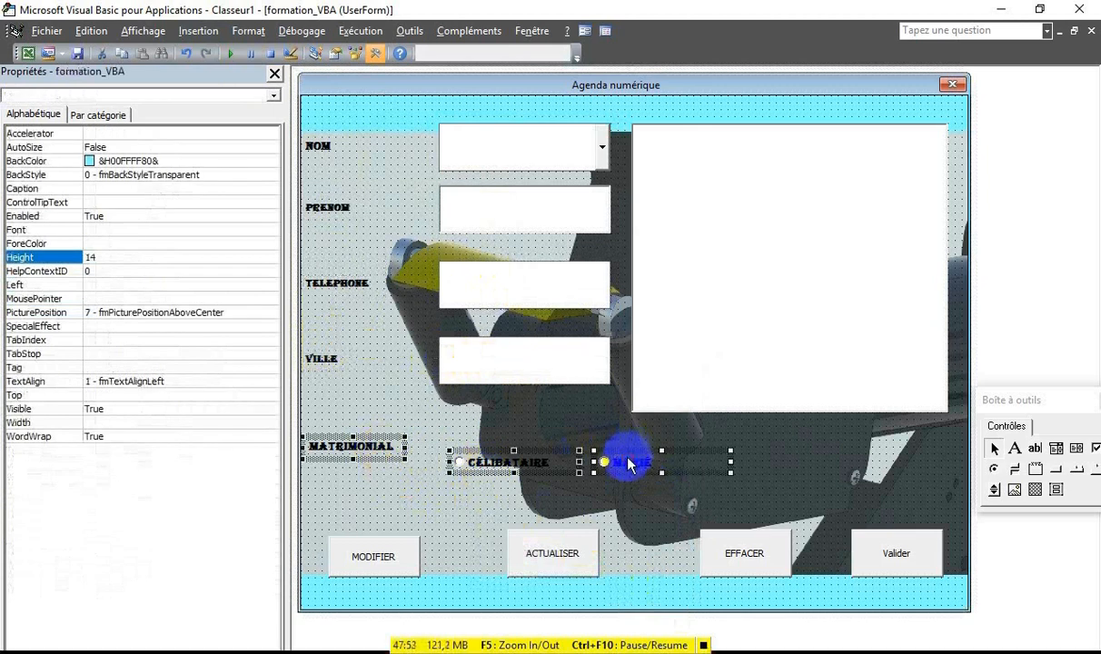
{"action": "right_click", "coordinate": [629, 465]}
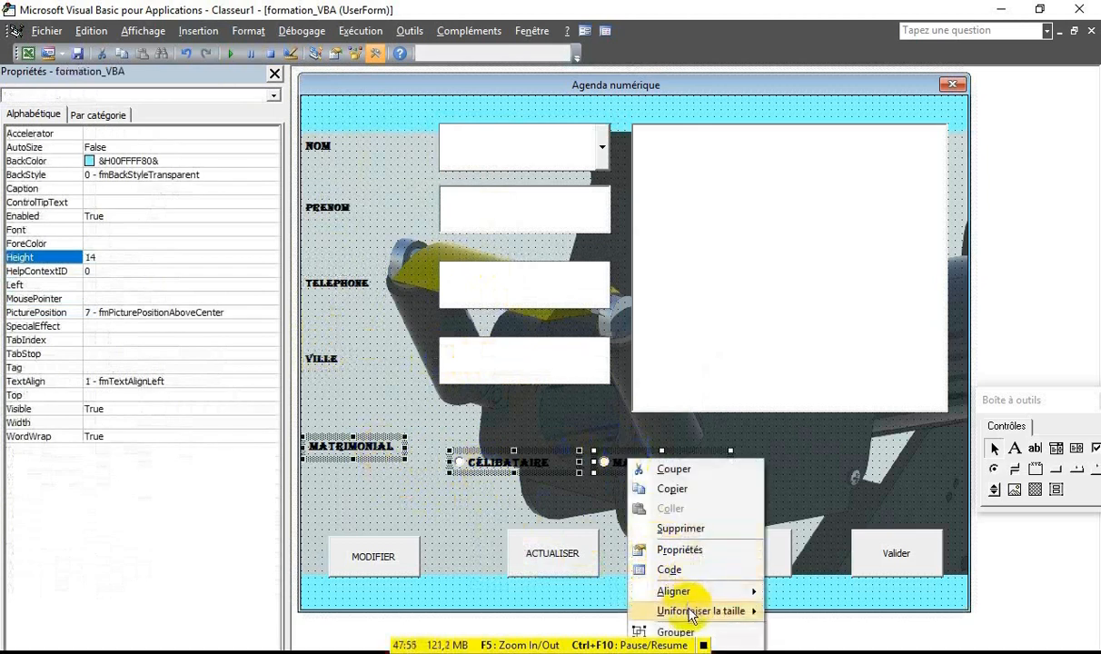
{"action": "mouse_move", "coordinate": [691, 618]}
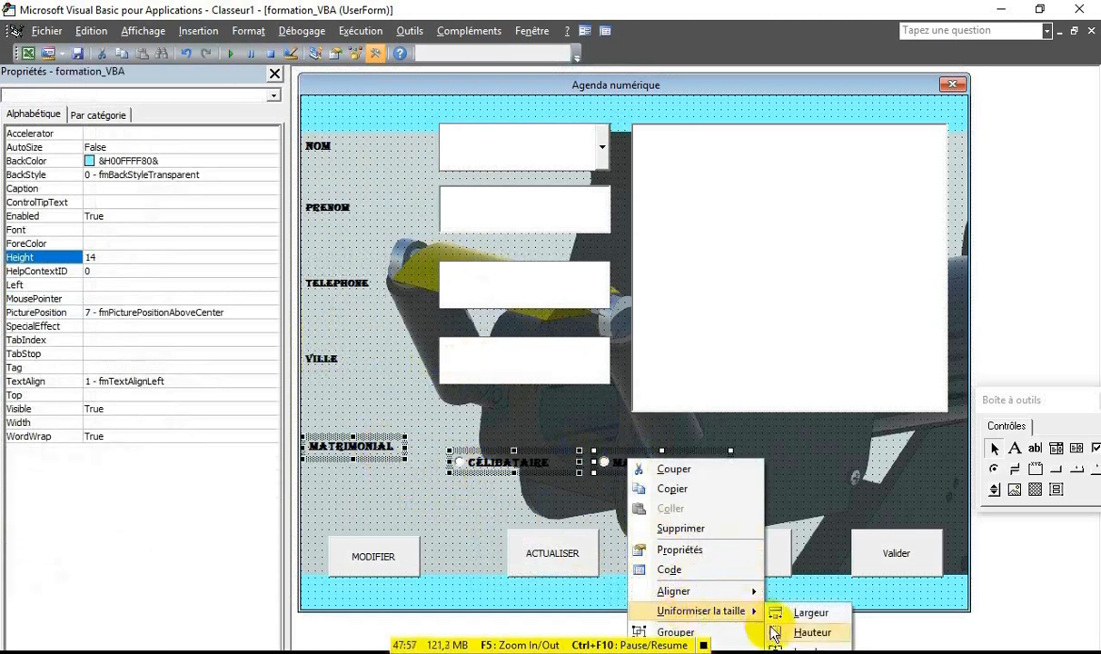
{"action": "mouse_move", "coordinate": [714, 592]}
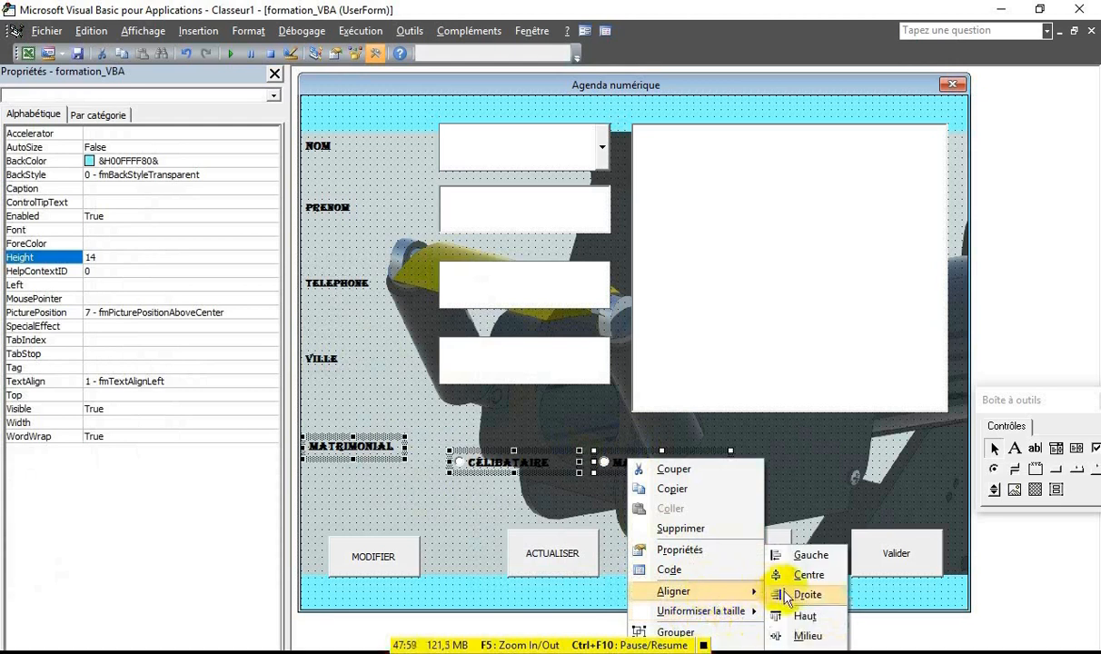
{"action": "left_click", "coordinate": [778, 636]}
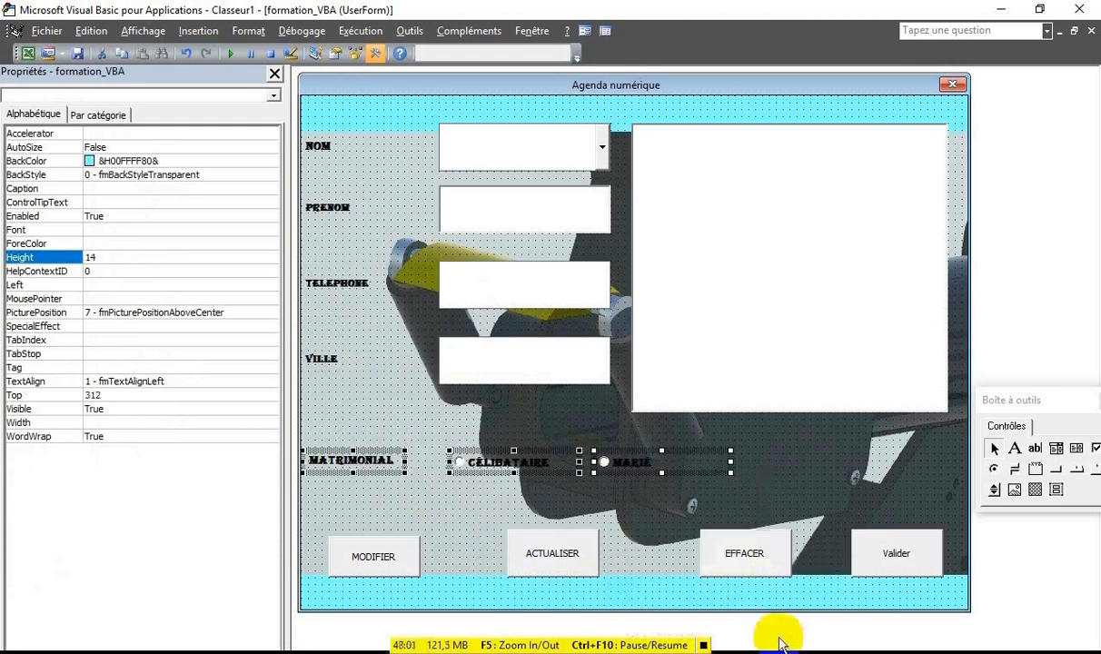
- Shorten the list box from its lower edge to a height of about 222,75
{"action": "left_click", "coordinate": [668, 336]}
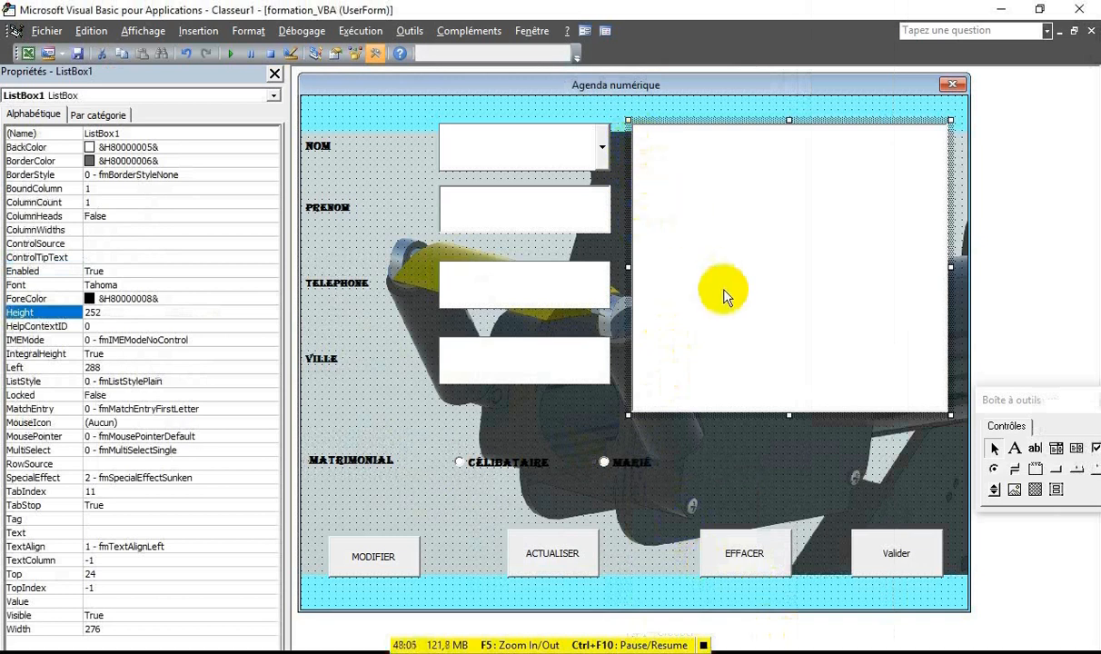
{"action": "left_click_drag", "start_coordinate": [789, 416], "coordinate": [784, 380]}
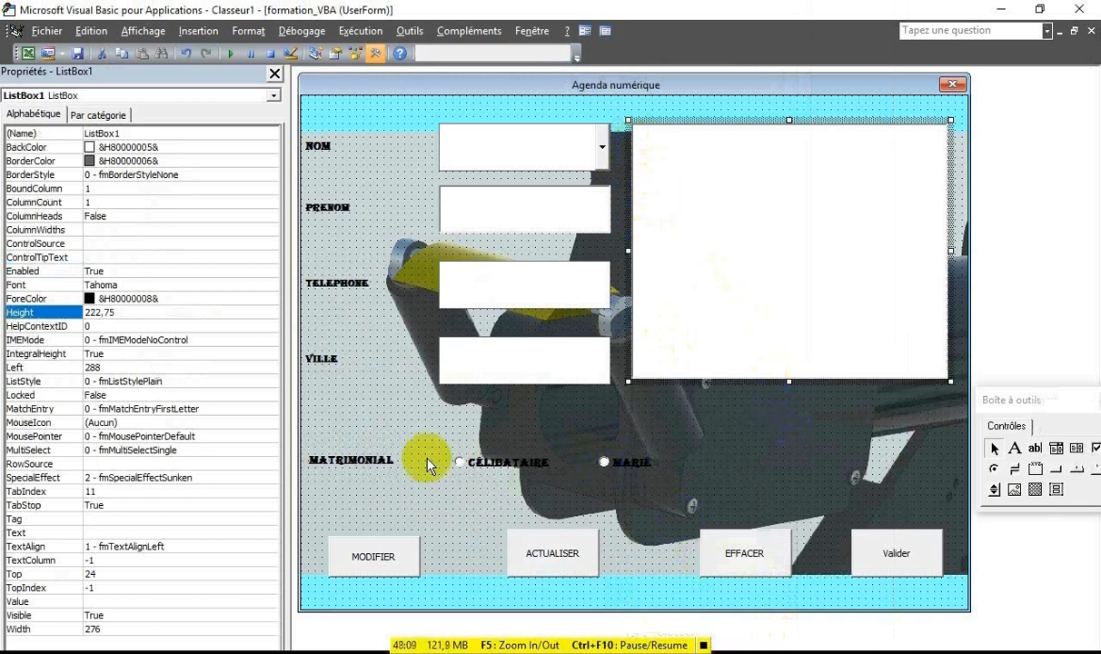
- Move the MATRIMONIAL row and the four command buttons up together until the row sits just below the VILLE field
{"action": "left_click", "coordinate": [360, 459]}
{"action": "left_click", "coordinate": [355, 457]}
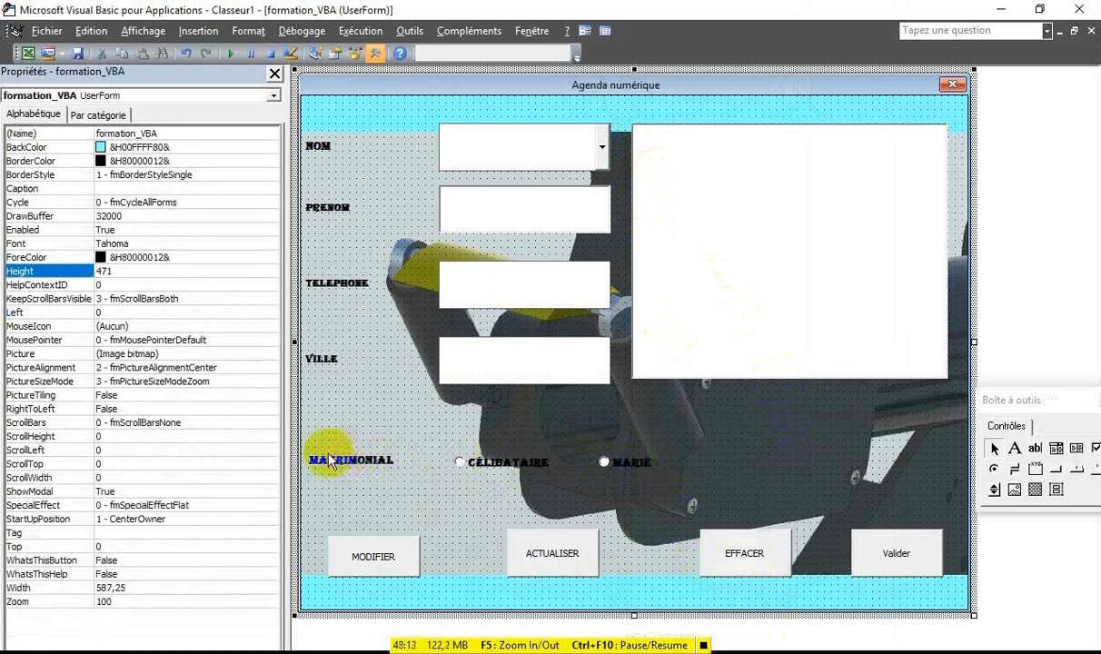
{"action": "left_click", "coordinate": [336, 463]}
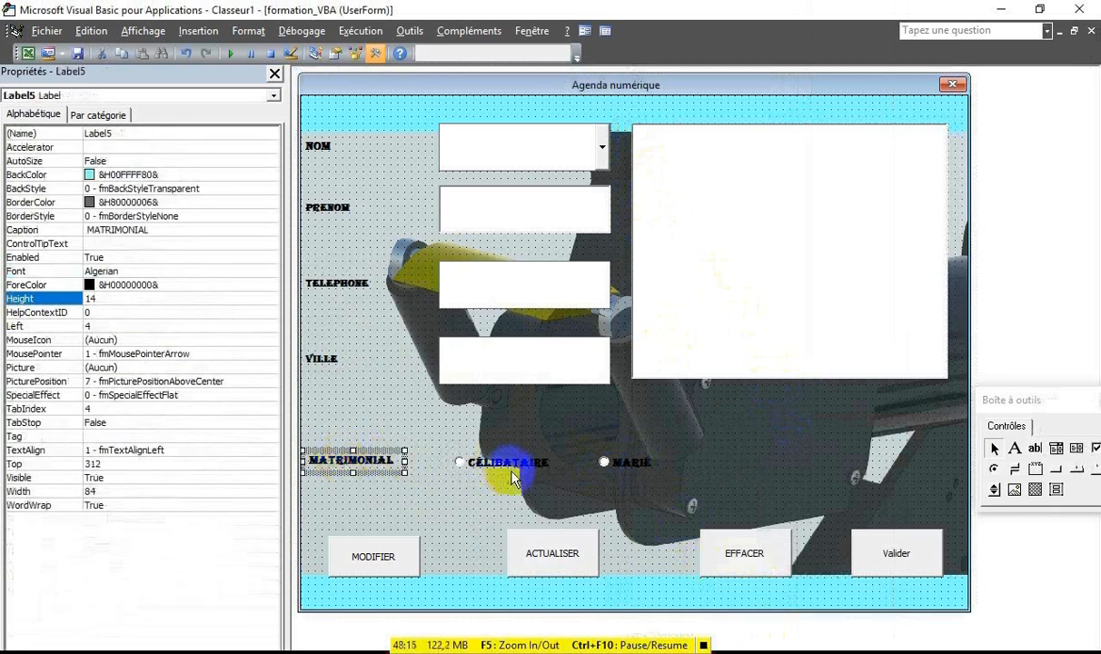
{"action": "left_click", "coordinate": [881, 558], "text": "shift"}
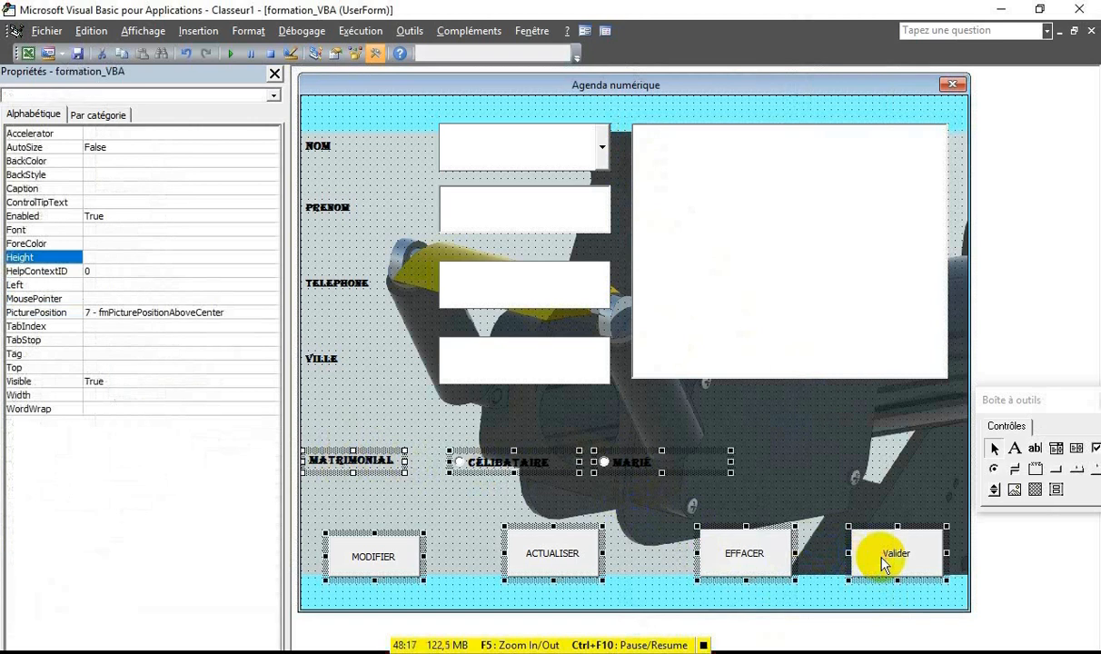
{"action": "left_click", "coordinate": [705, 458]}
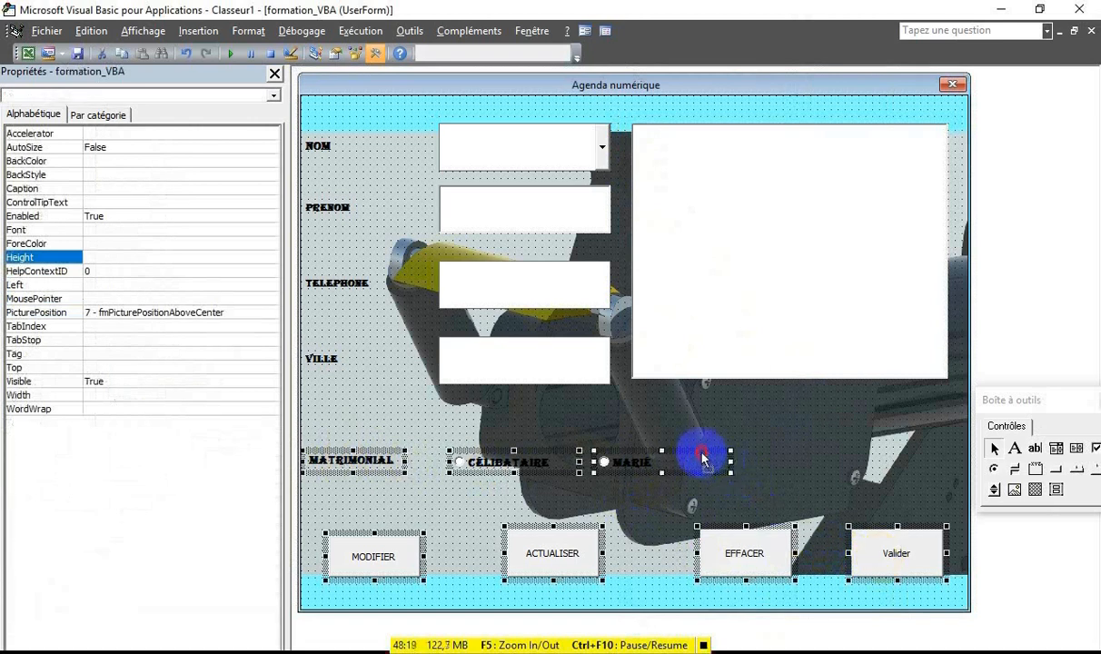
{"action": "left_click_drag", "start_coordinate": [703, 449], "coordinate": [705, 407]}
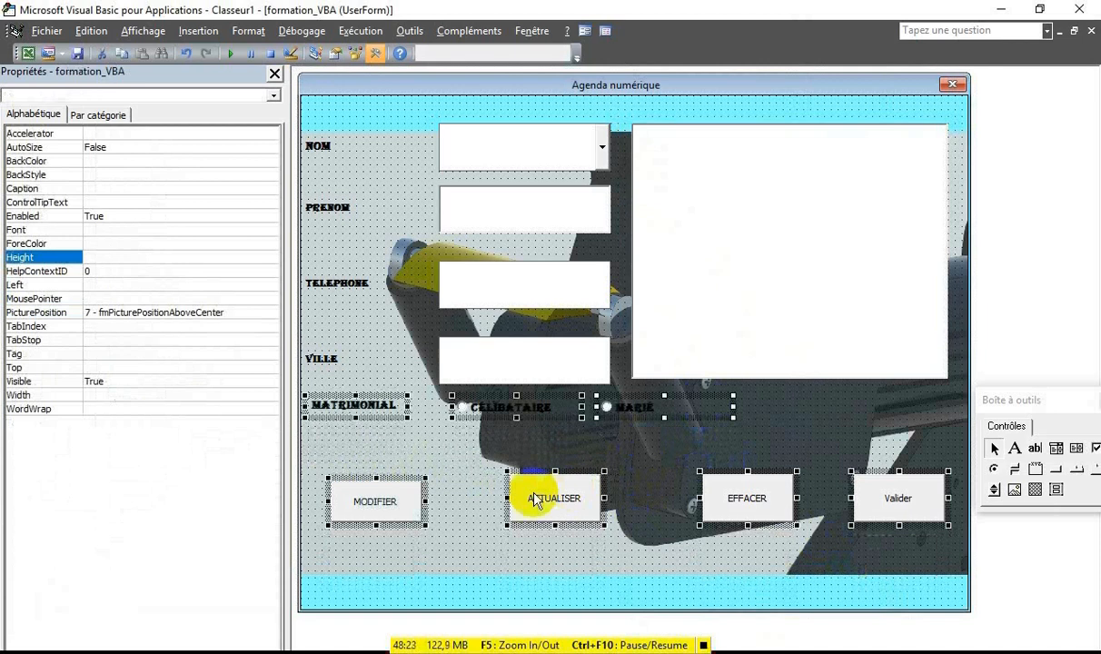
- Move the MODIFIER, ACTUALISER, EFFACER and Valider buttons together up to just below the MATRIMONIAL row and slightly left
{"action": "left_click", "coordinate": [465, 425]}
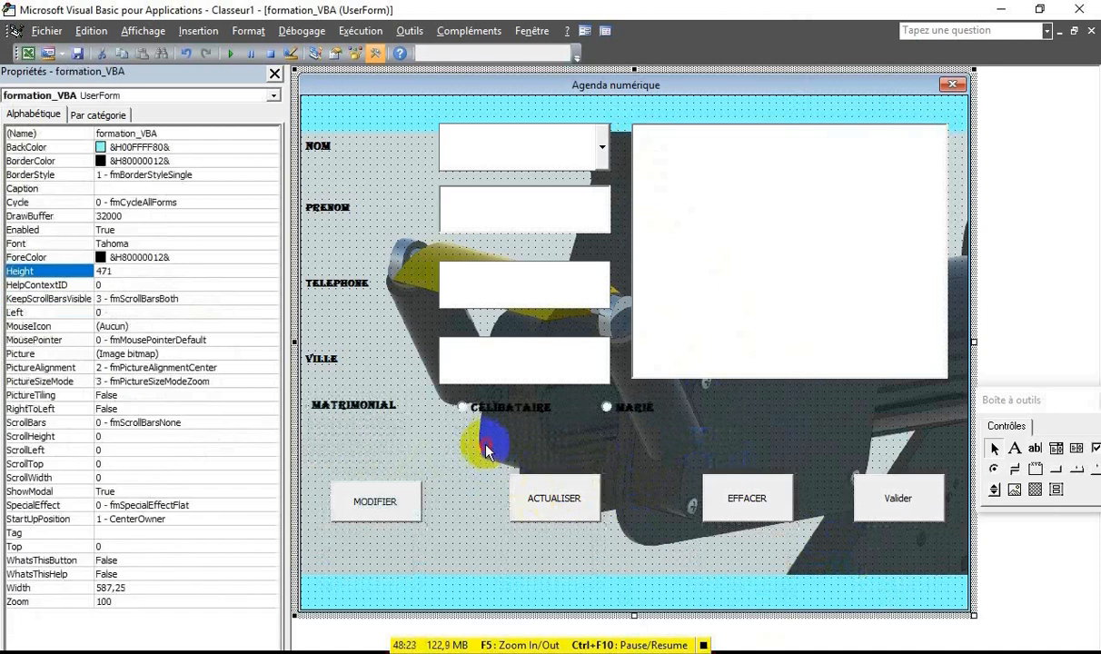
{"action": "left_click", "coordinate": [380, 510]}
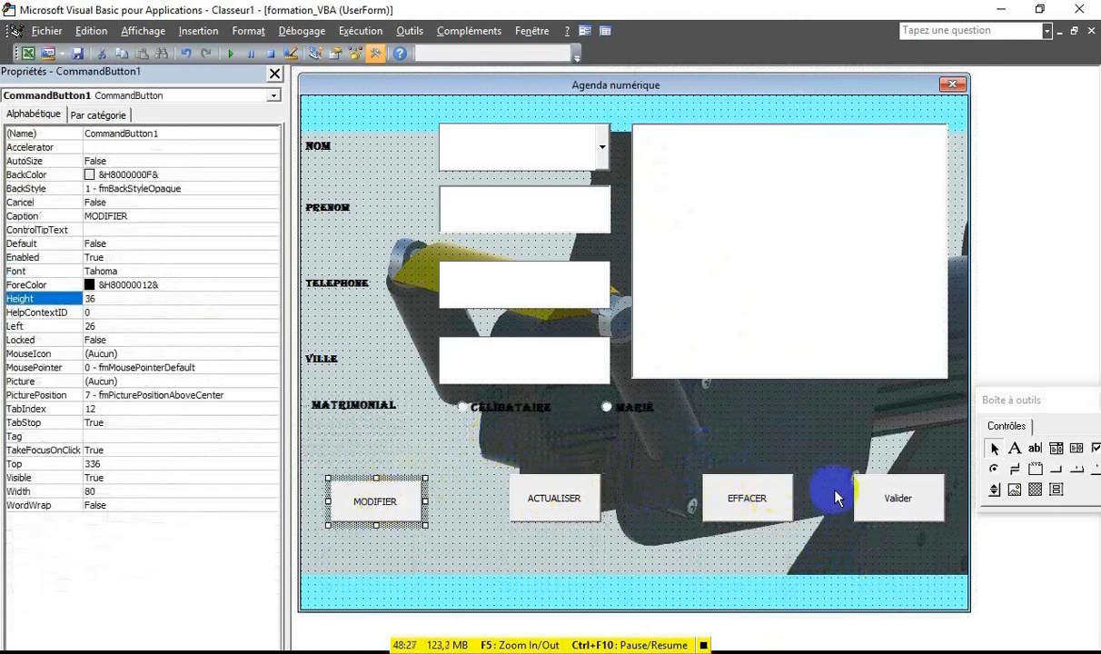
{"action": "left_click", "coordinate": [889, 497], "text": "shift"}
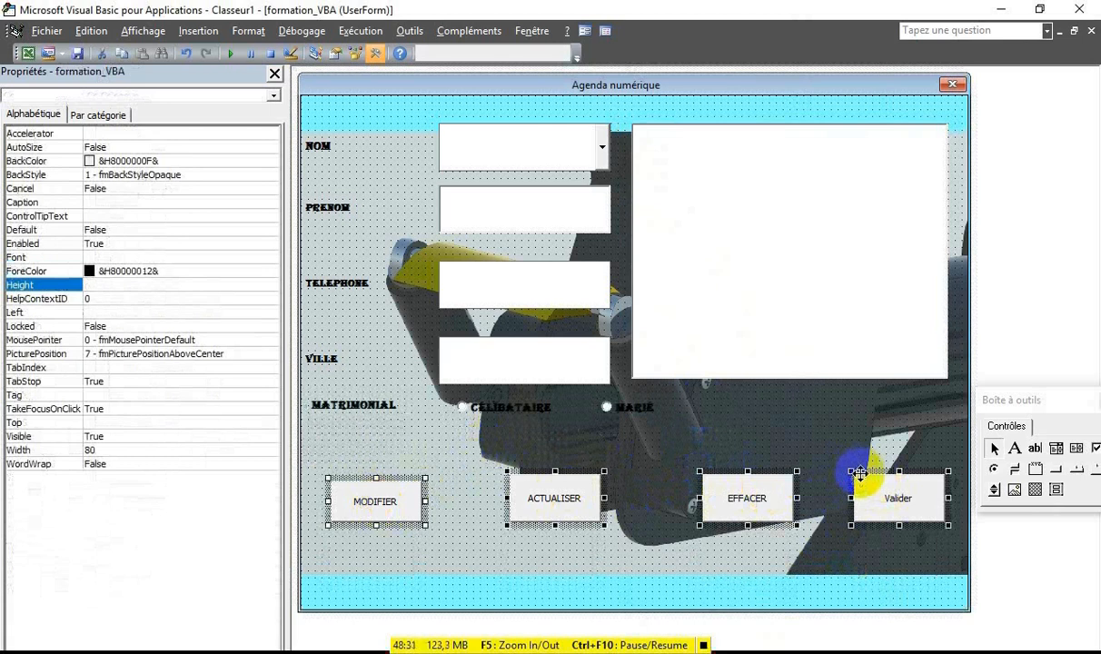
{"action": "left_click_drag", "start_coordinate": [860, 474], "coordinate": [836, 429]}
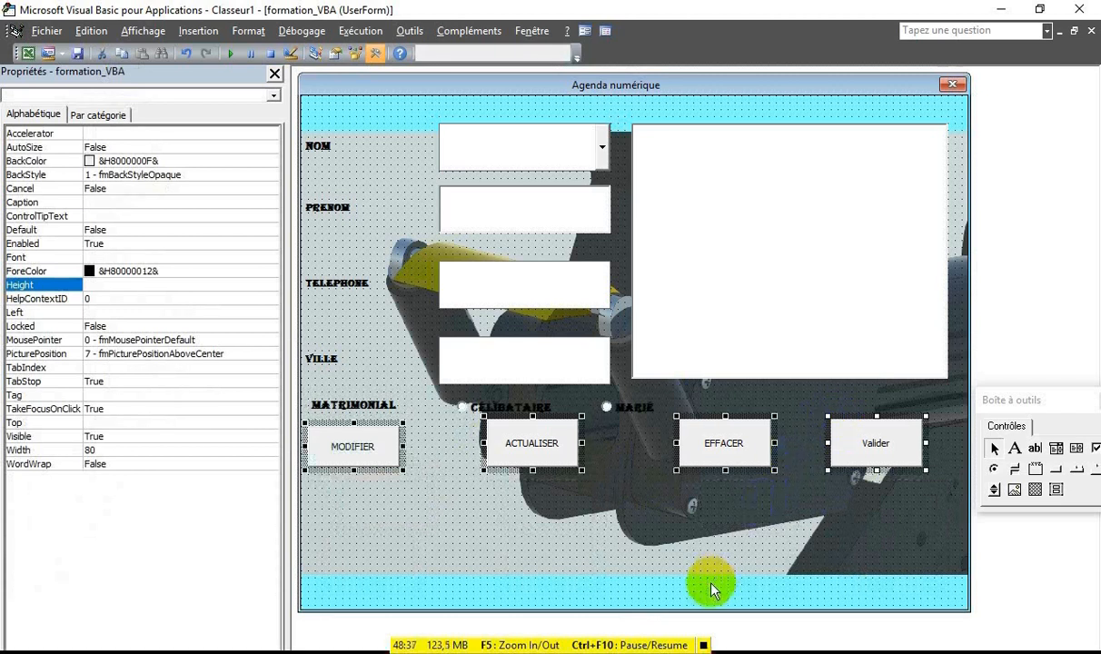
- Shorten the UserForm from its lower edge to a height of about 354,75
{"action": "left_click", "coordinate": [669, 606]}
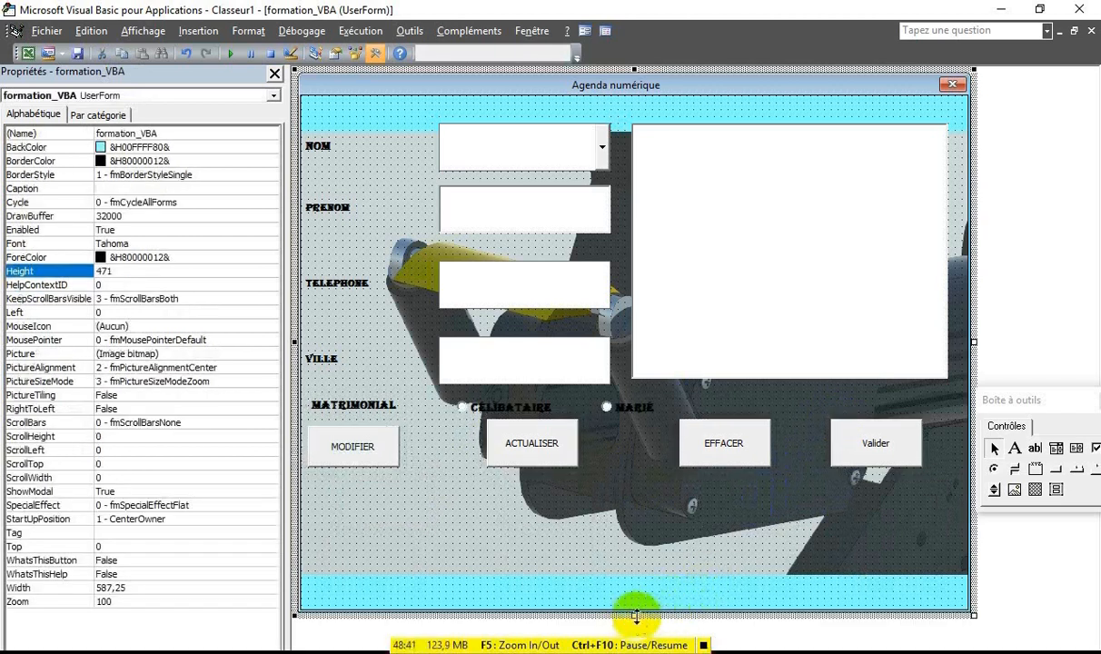
{"action": "left_click_drag", "start_coordinate": [636, 621], "coordinate": [627, 484]}
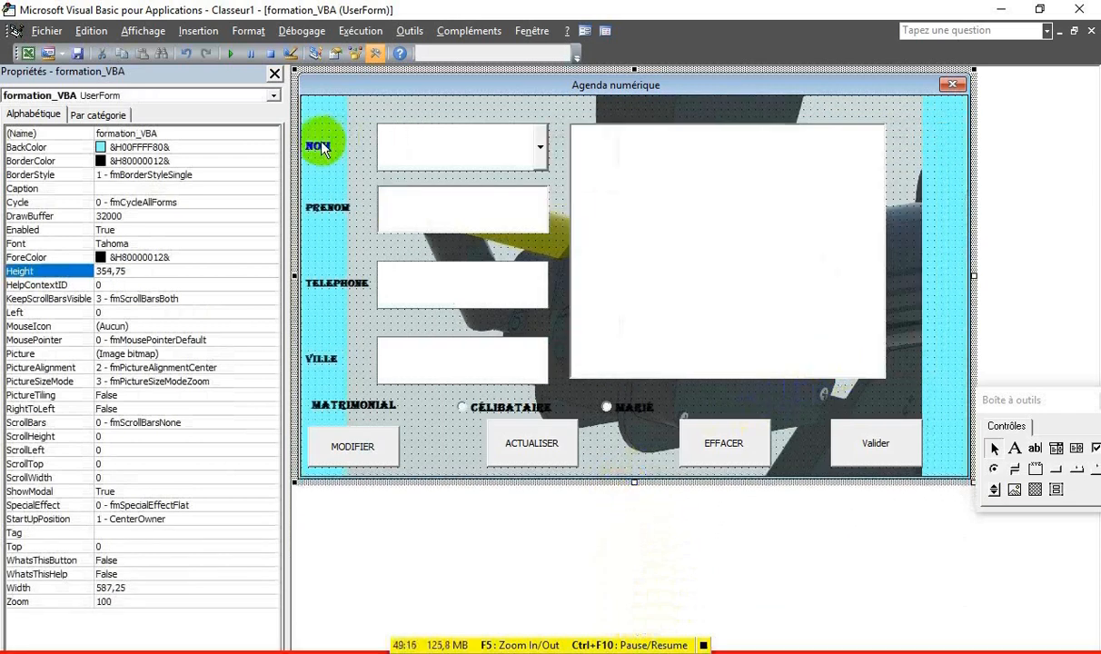
- Select all the controls on the form and move them up together, closer to its upper edge
{"action": "left_click", "coordinate": [323, 148]}
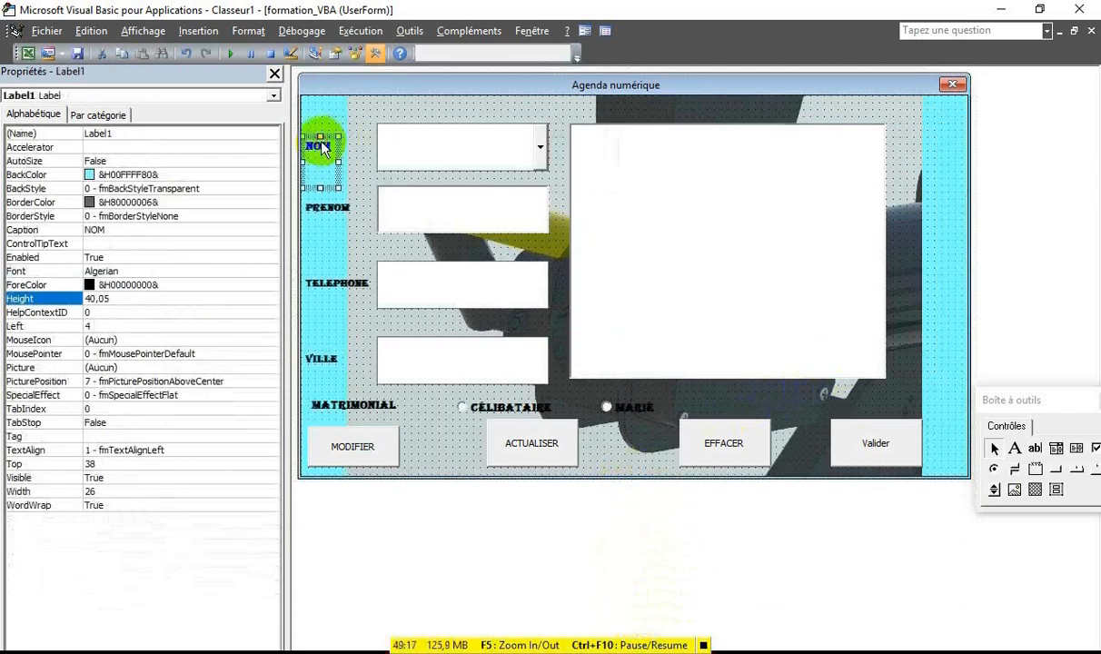
{"action": "key", "text": "ctrl+a"}
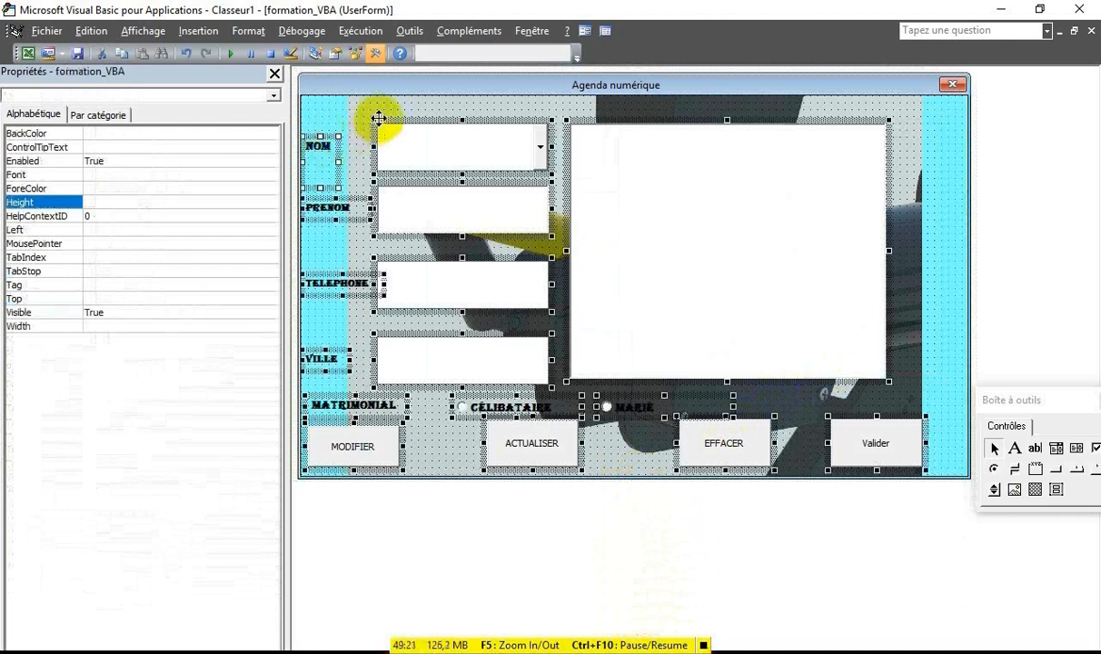
{"action": "left_click_drag", "start_coordinate": [378, 118], "coordinate": [380, 98]}
- Set the UserForm's PictureSizeMode property to 1 - fmPictureSizeModeStretch so the background picture fills the form
{"action": "left_click", "coordinate": [361, 137]}
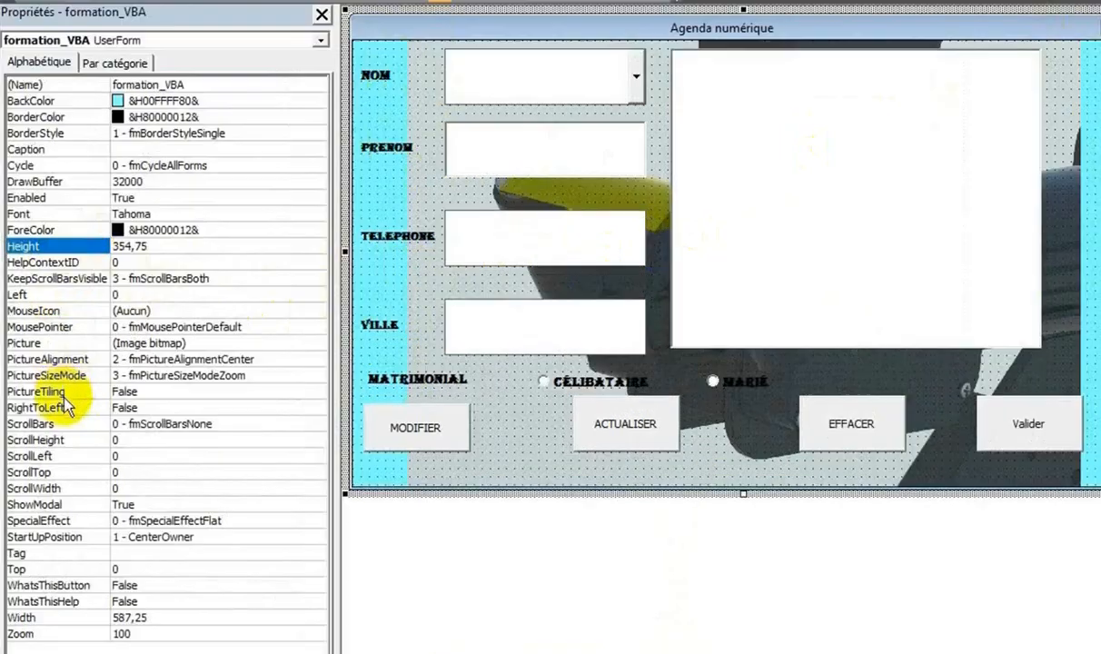
{"action": "left_click", "coordinate": [55, 392]}
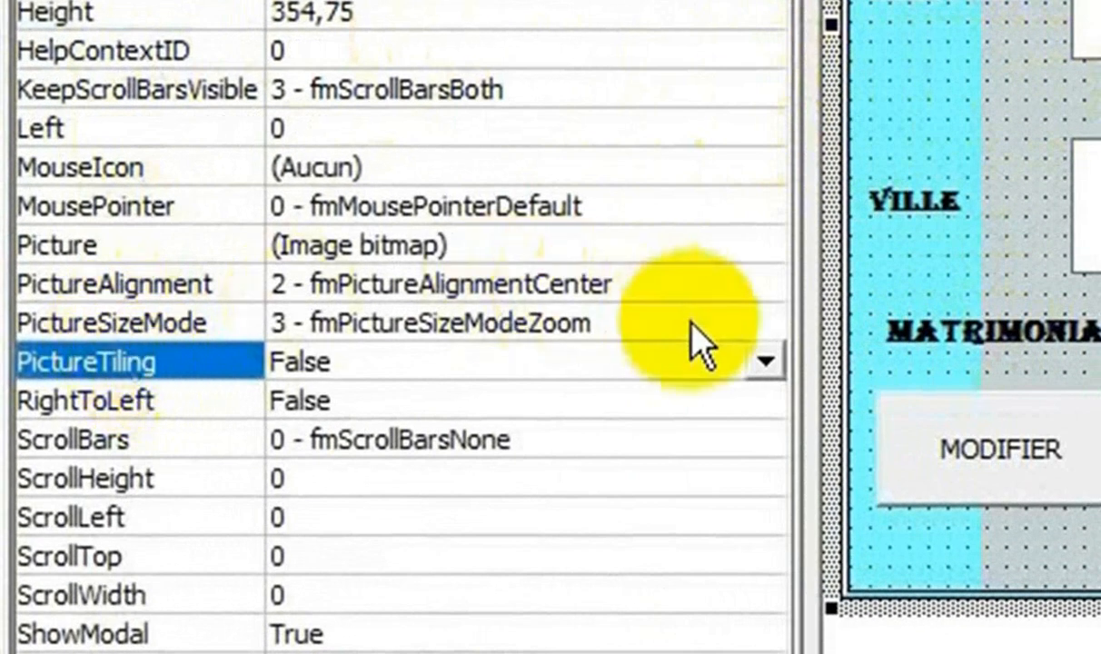
{"action": "left_click", "coordinate": [768, 320]}
{"action": "left_click", "coordinate": [768, 322]}
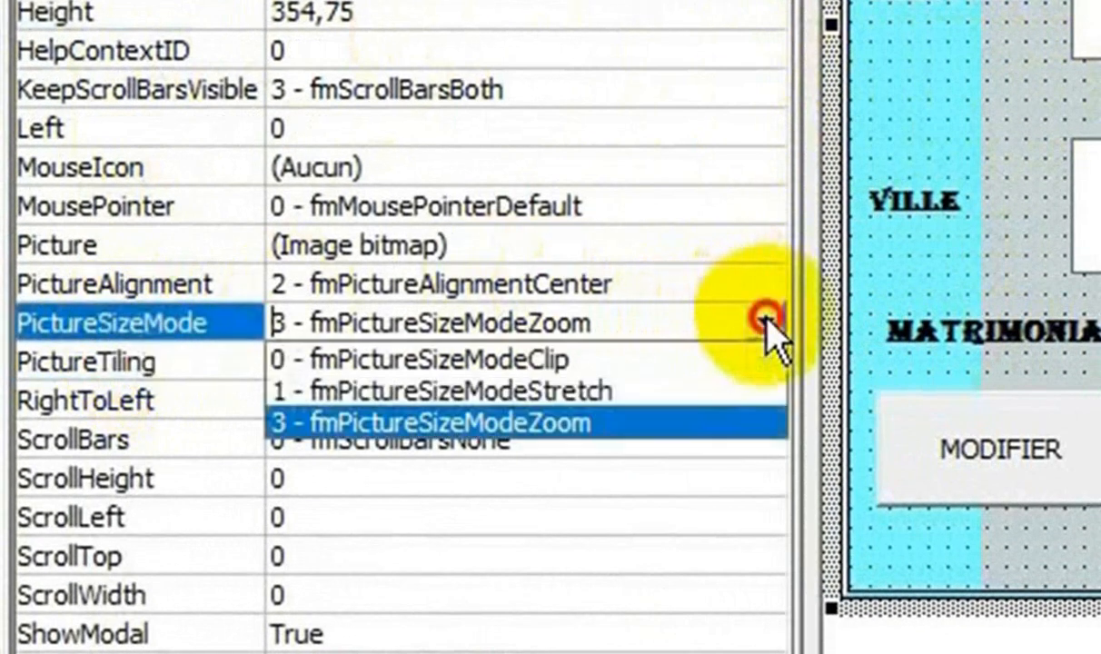
{"action": "left_click", "coordinate": [600, 395]}
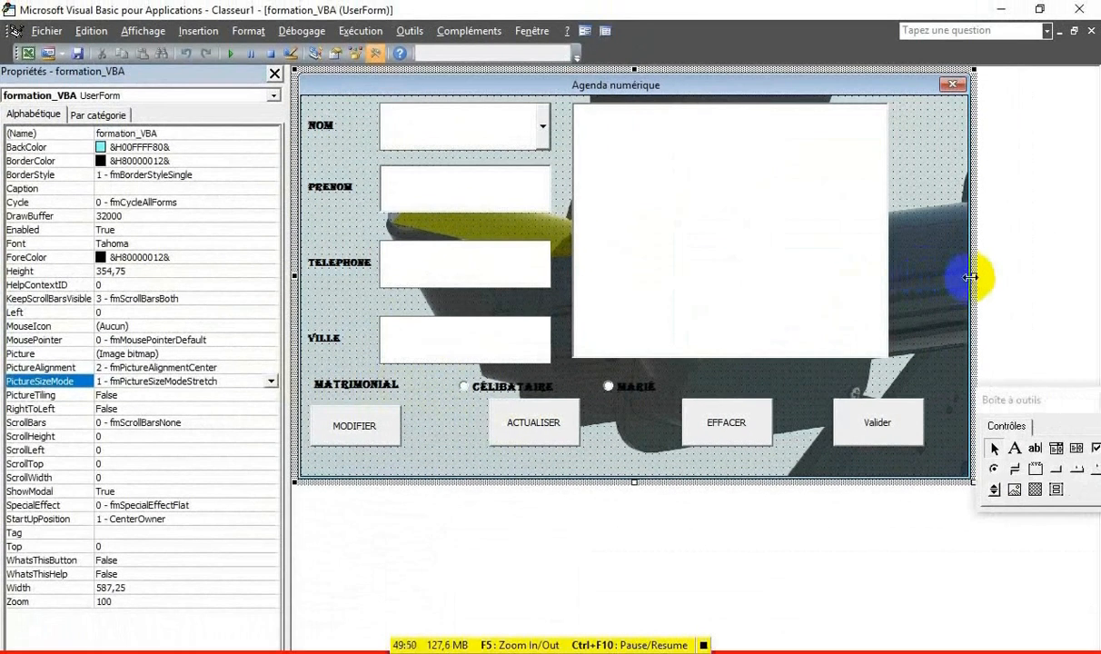
- Shrink the UserForm from its right and lower edges to a width of about 532,5 and a height of about 333
{"action": "left_click_drag", "start_coordinate": [970, 277], "coordinate": [906, 277]}
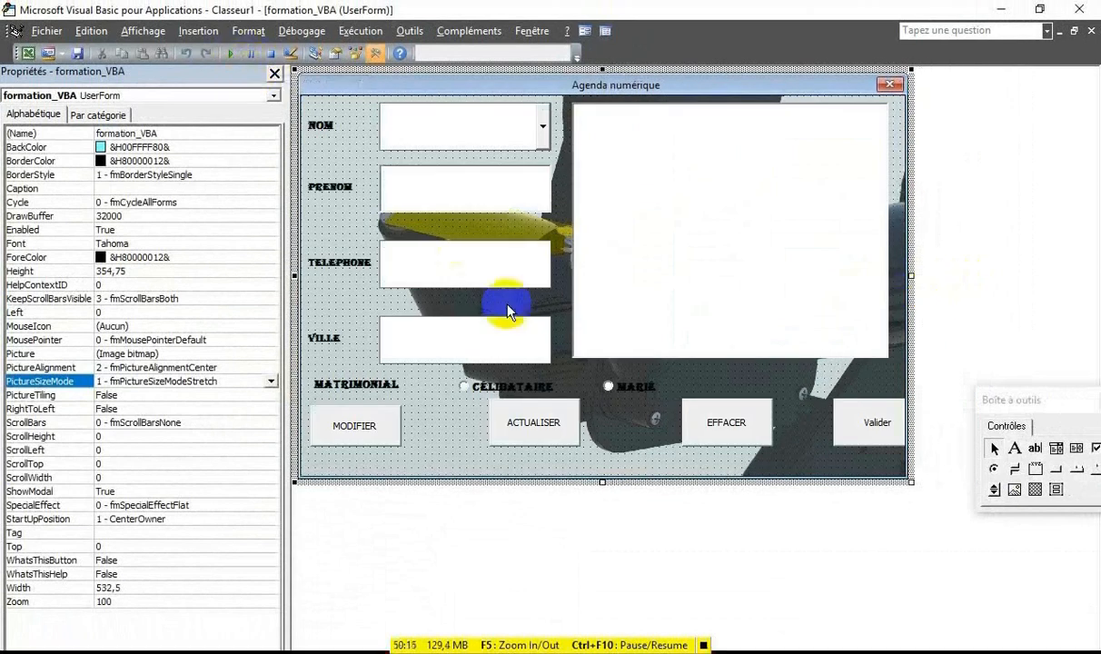
{"action": "left_click_drag", "start_coordinate": [602, 483], "coordinate": [599, 451]}
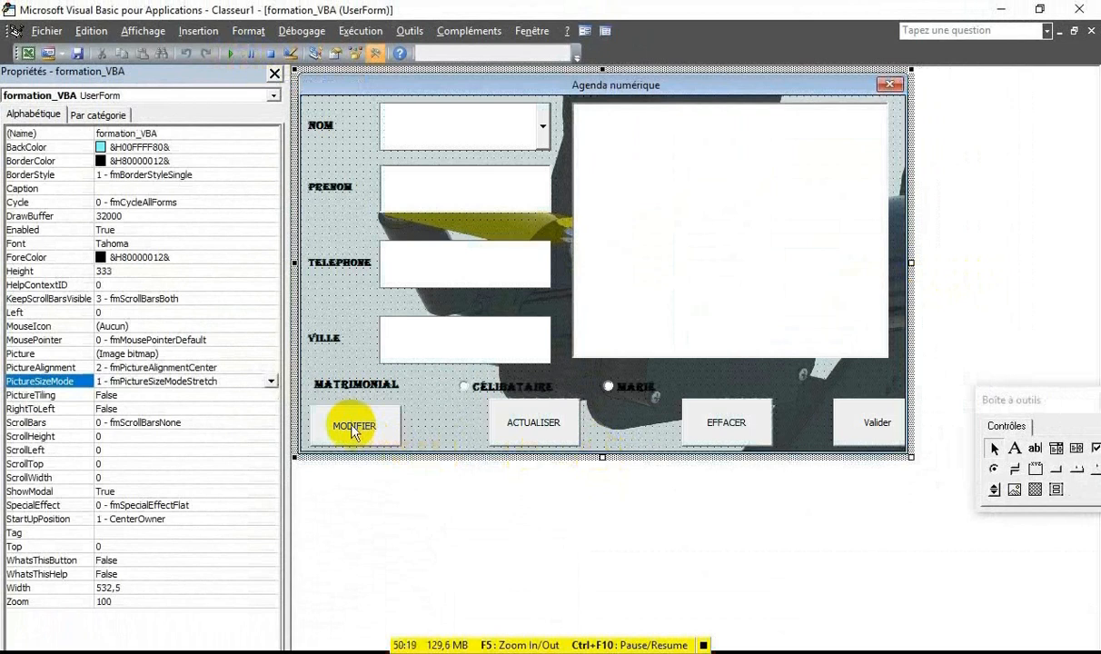
- Set the BackColor of the MODIFIER and Valider buttons together to magenta (&H00FF00FF&)
{"action": "left_click", "coordinate": [341, 411]}
{"action": "left_click", "coordinate": [848, 423], "text": "ctrl"}
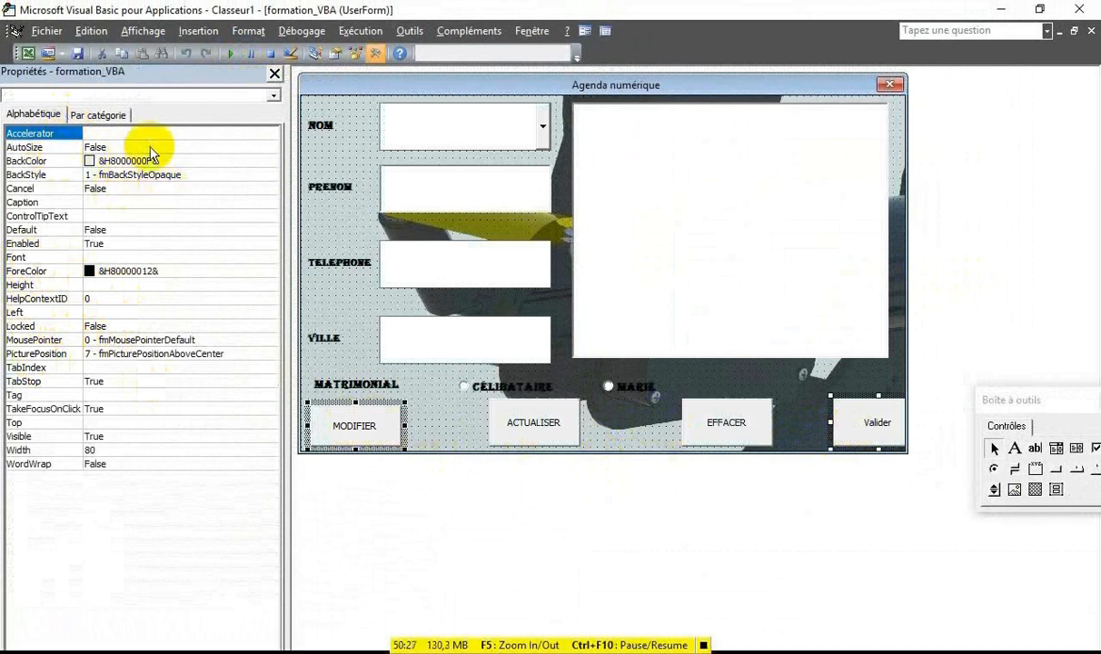
{"action": "left_click", "coordinate": [207, 160]}
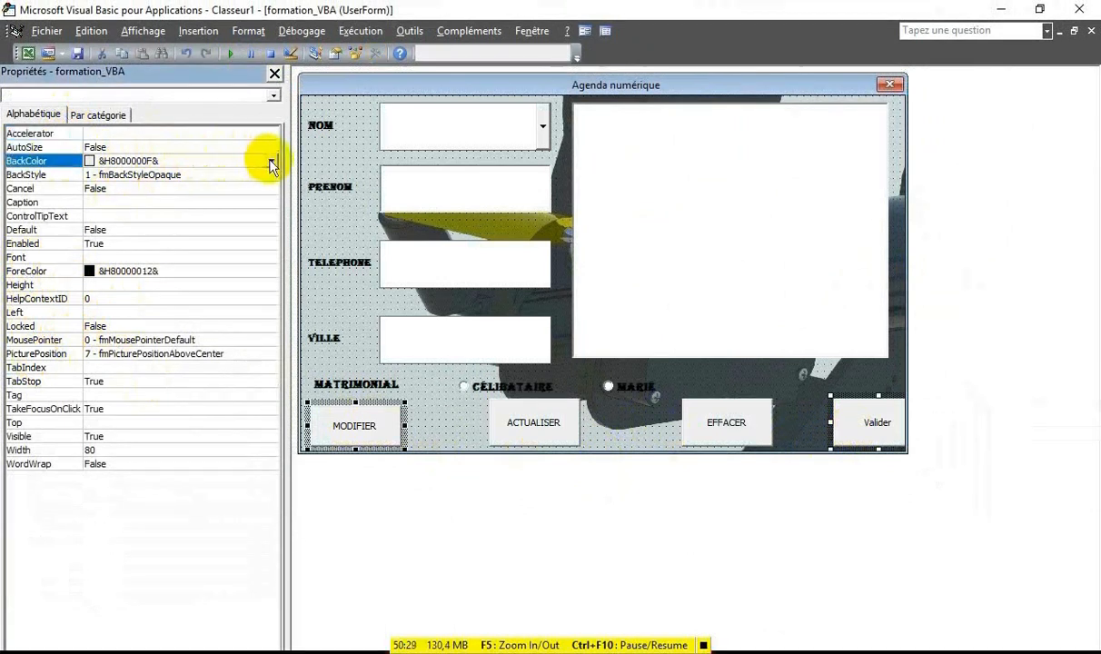
{"action": "left_click", "coordinate": [270, 163]}
{"action": "left_click", "coordinate": [110, 178]}
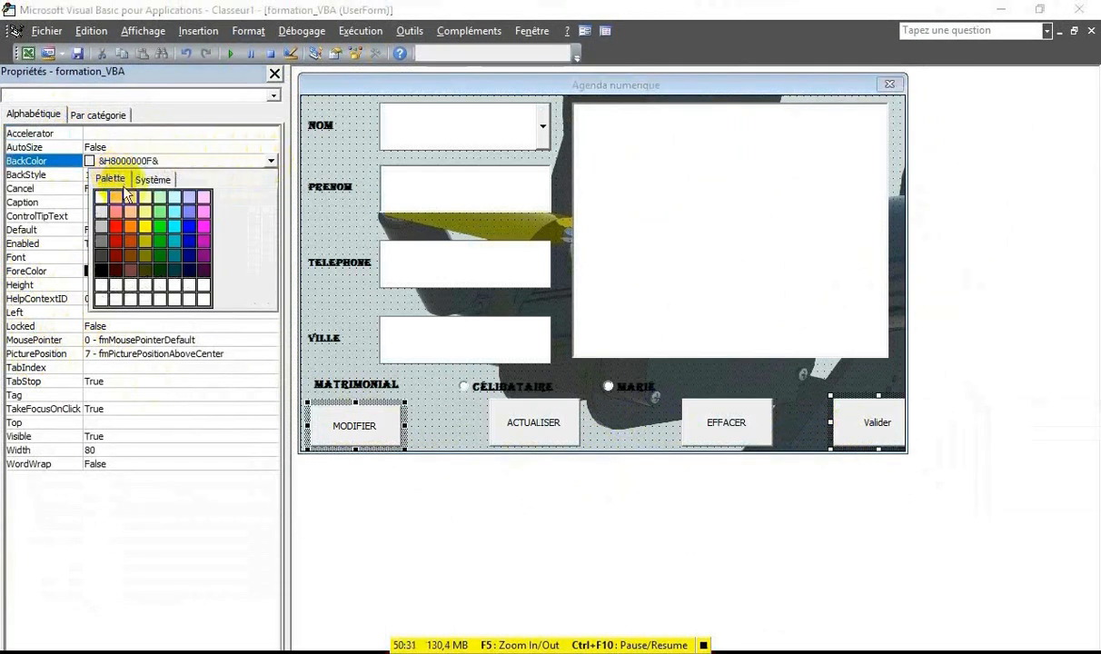
{"action": "left_click", "coordinate": [208, 234]}
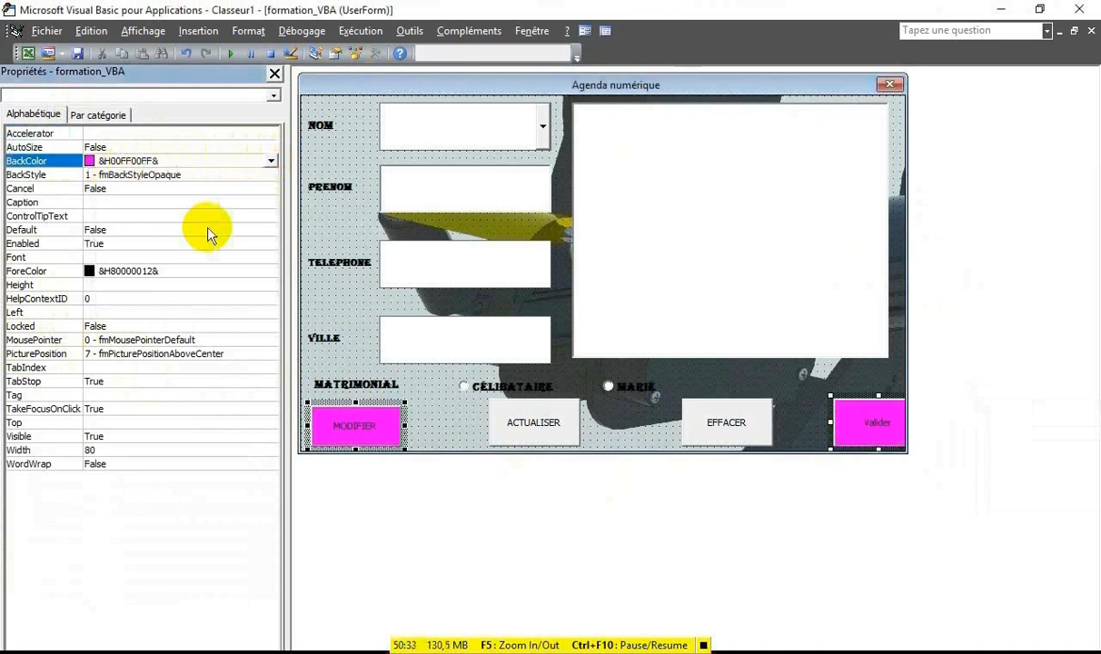
- Set the ACTUALISER button's BackColor to bright blue from the colour palette
{"action": "left_click", "coordinate": [543, 434]}
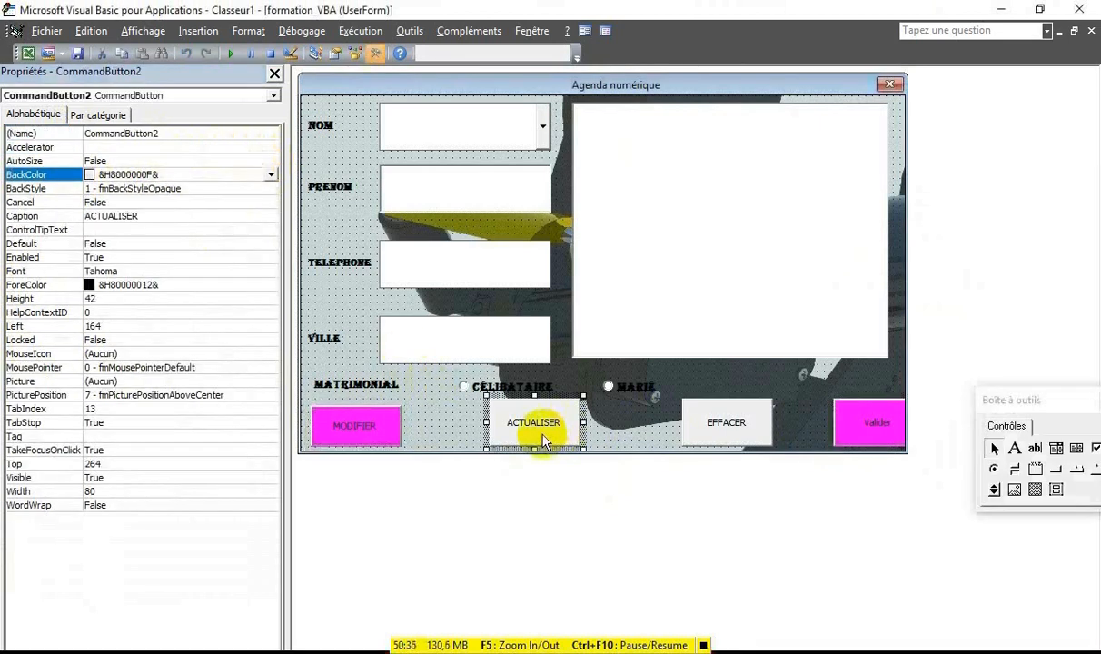
{"action": "left_click", "coordinate": [271, 175]}
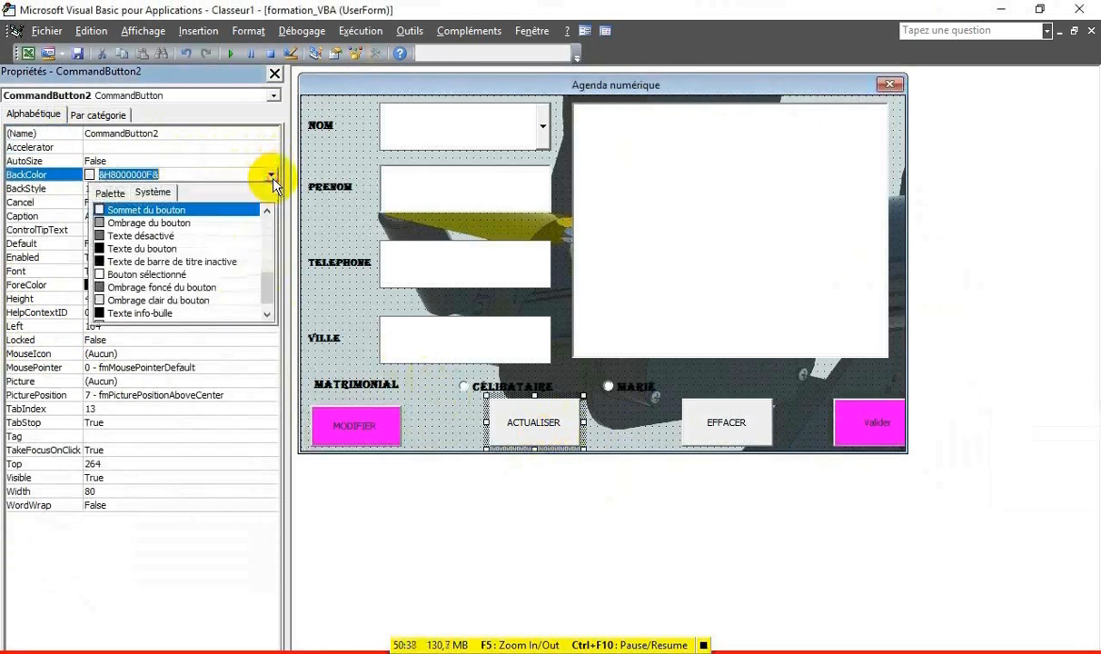
{"action": "left_click", "coordinate": [110, 193]}
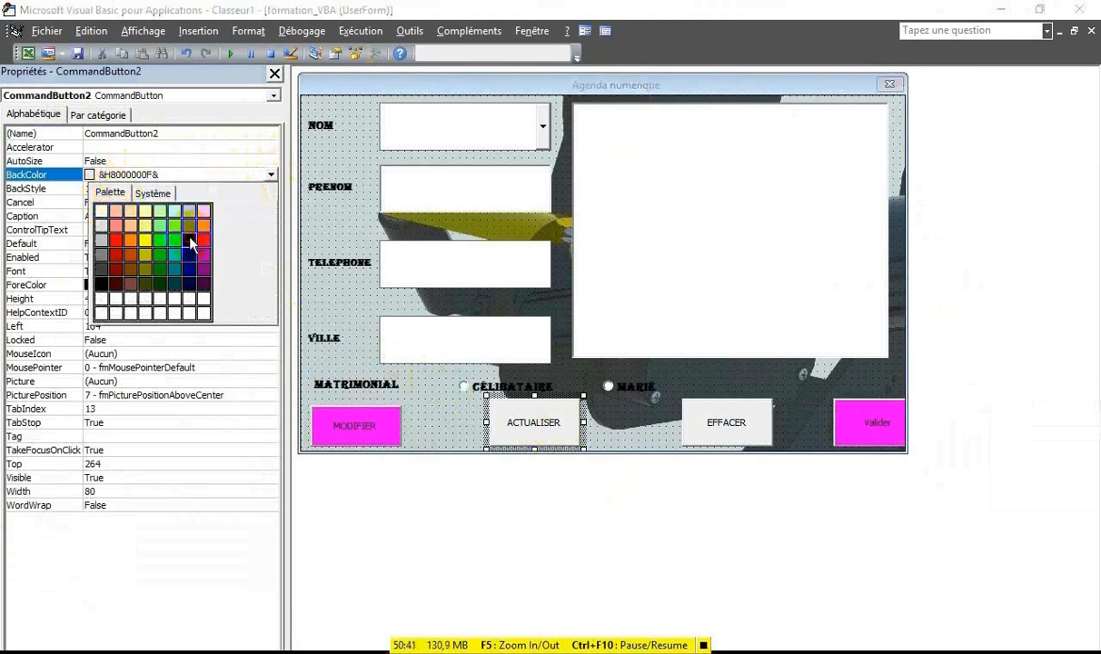
{"action": "left_click", "coordinate": [191, 241]}
- Set the EFFACER button's BackColor to red (&H000000FF&)
{"action": "left_click", "coordinate": [711, 419]}
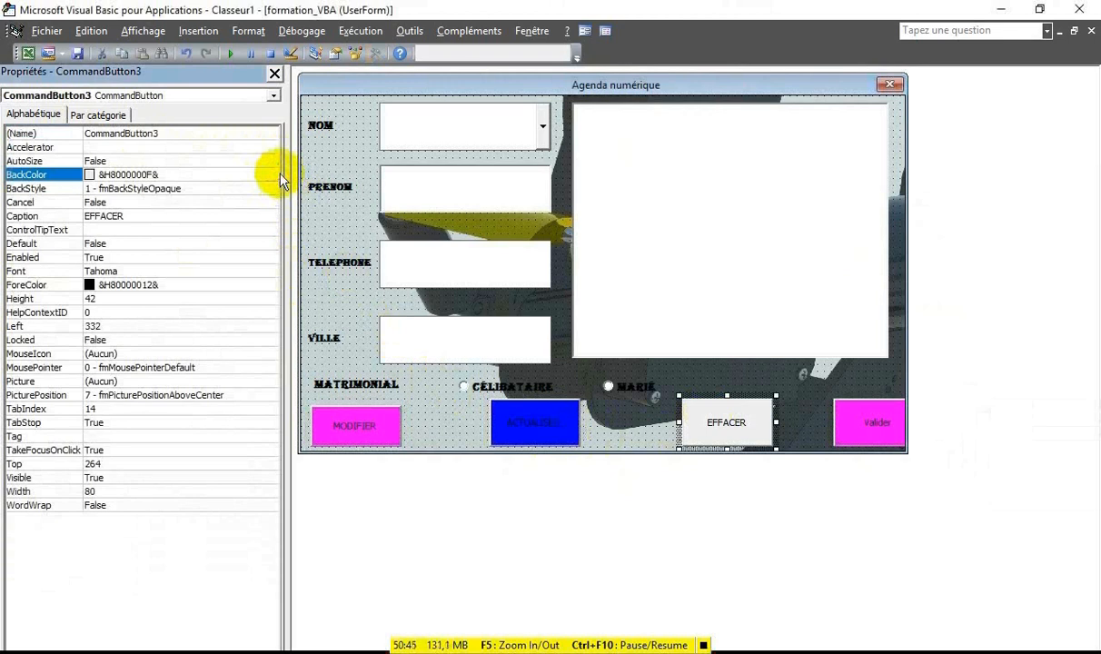
{"action": "left_click", "coordinate": [270, 178]}
{"action": "left_click", "coordinate": [269, 178]}
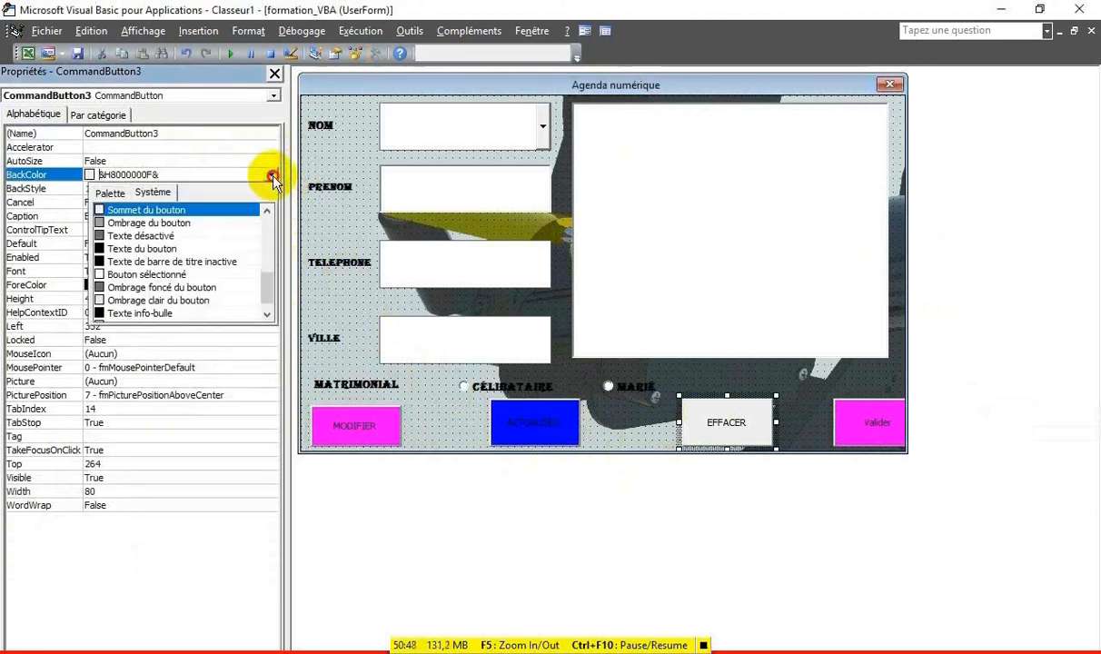
{"action": "left_click", "coordinate": [109, 194]}
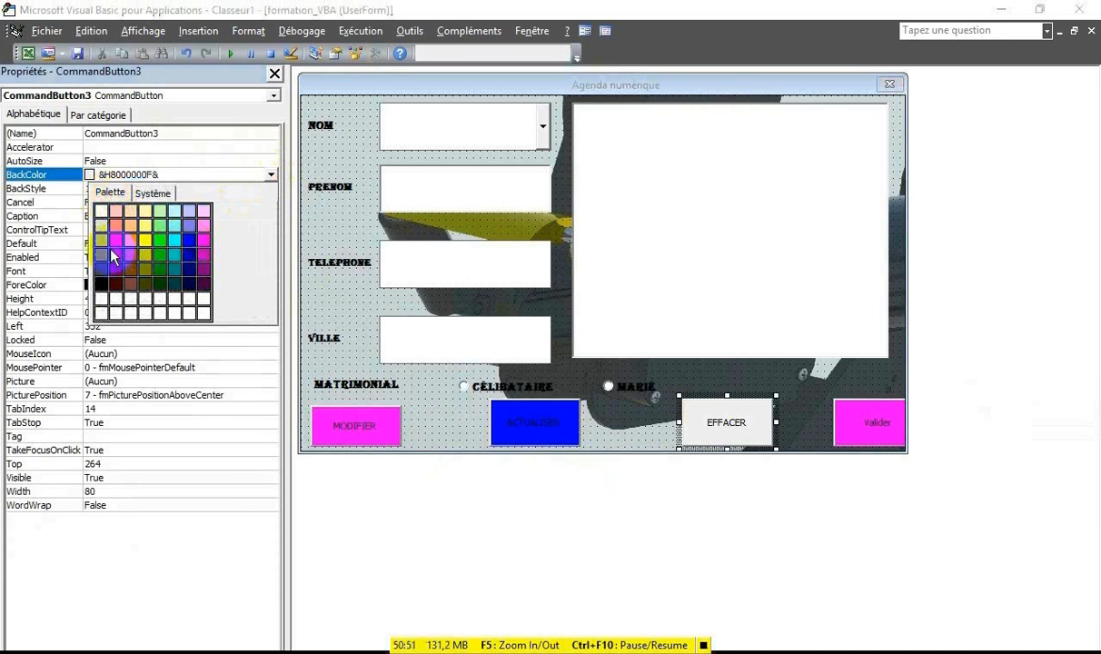
{"action": "left_click", "coordinate": [115, 240]}
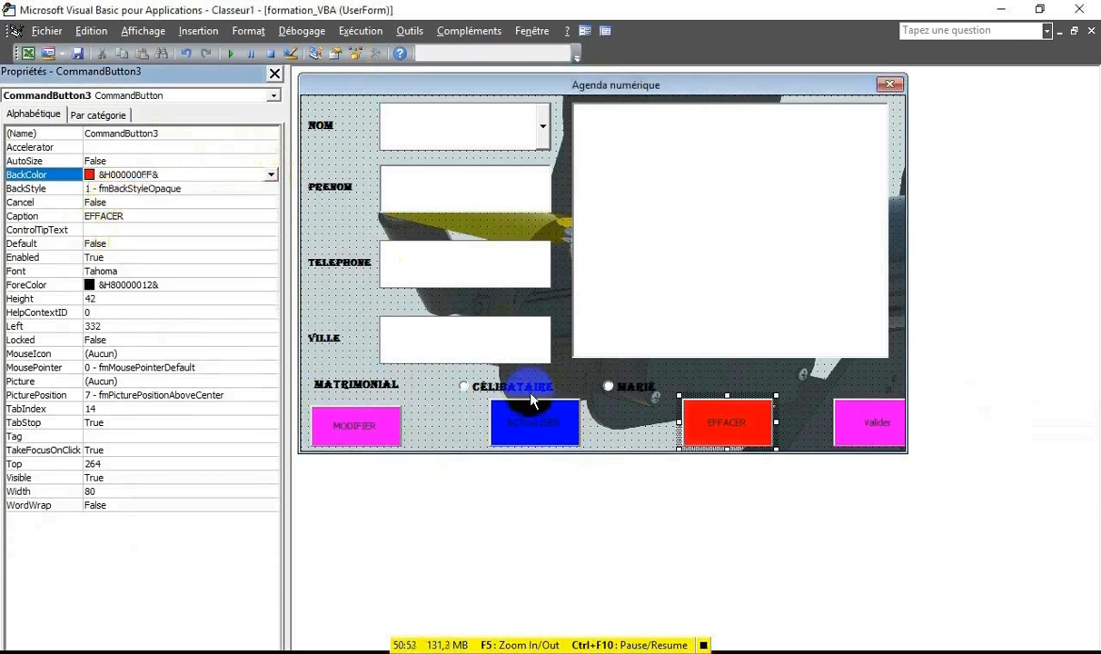
- Run the Agenda numérique form, minimize the editor behind it and move the running form slightly up and left to view it
{"action": "left_click", "coordinate": [799, 372]}
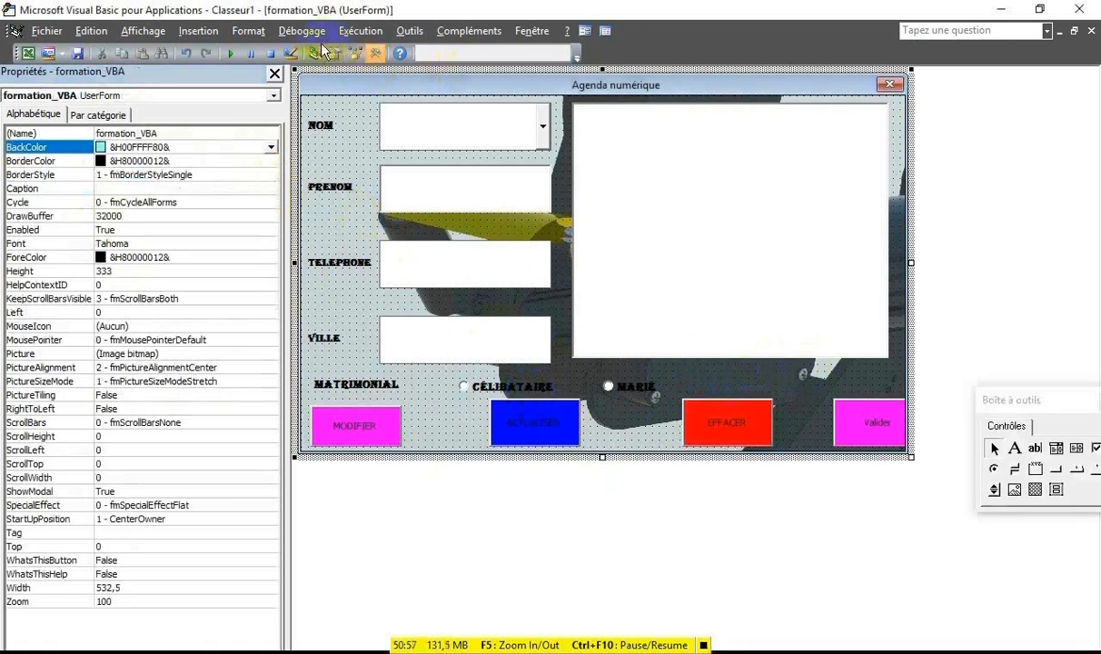
{"action": "left_click", "coordinate": [231, 53]}
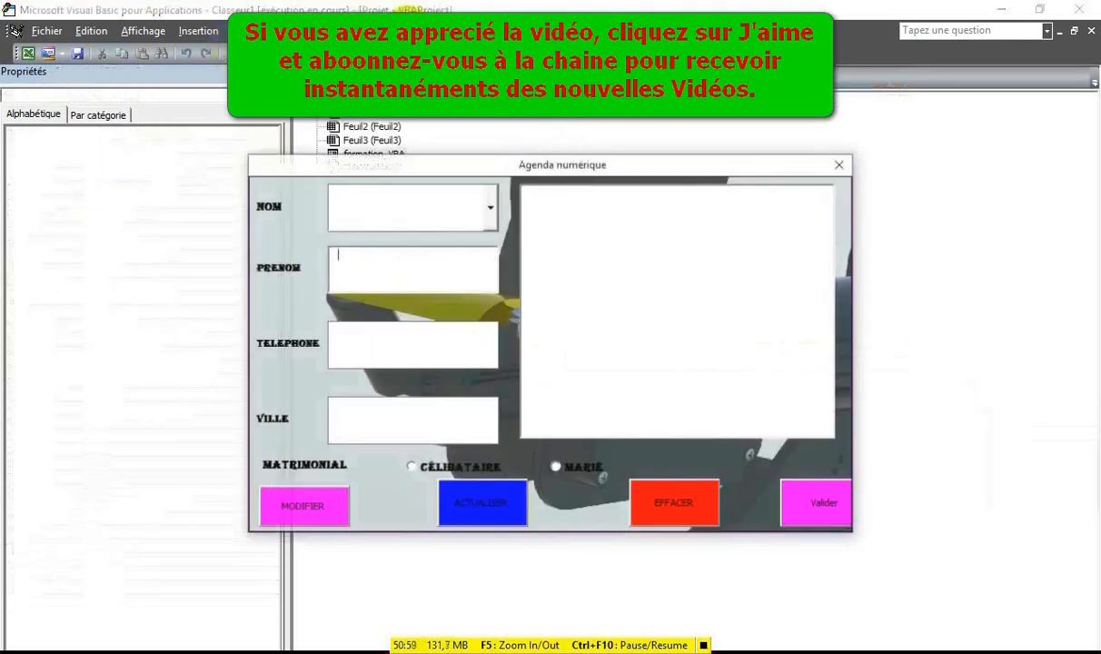
{"action": "left_click", "coordinate": [1005, 133]}
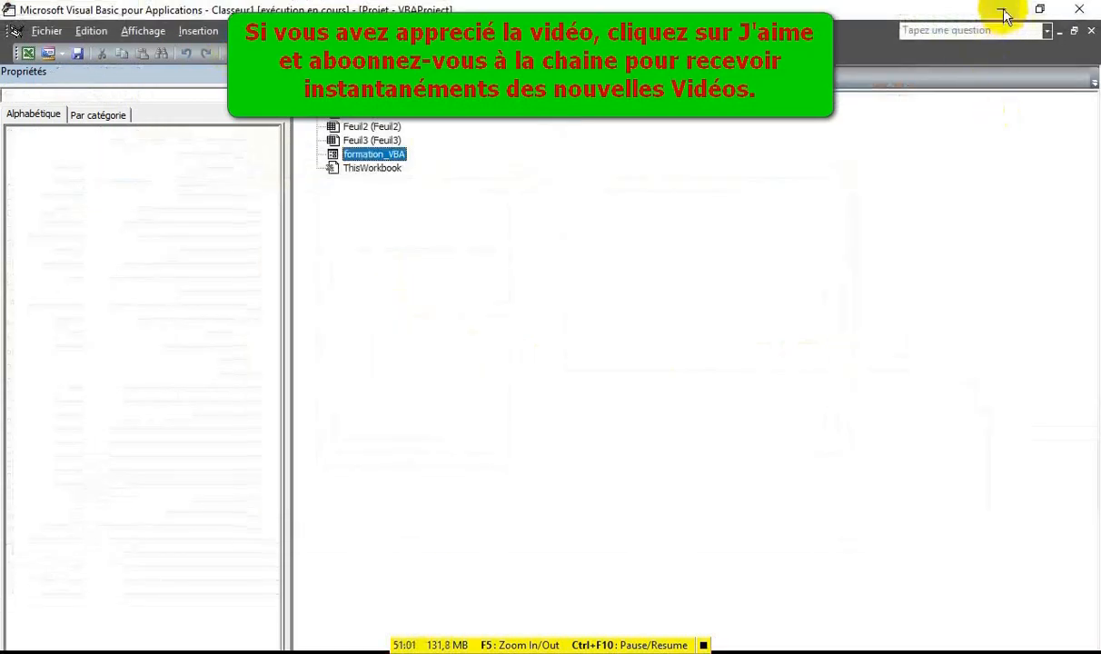
{"action": "left_click", "coordinate": [1003, 14]}
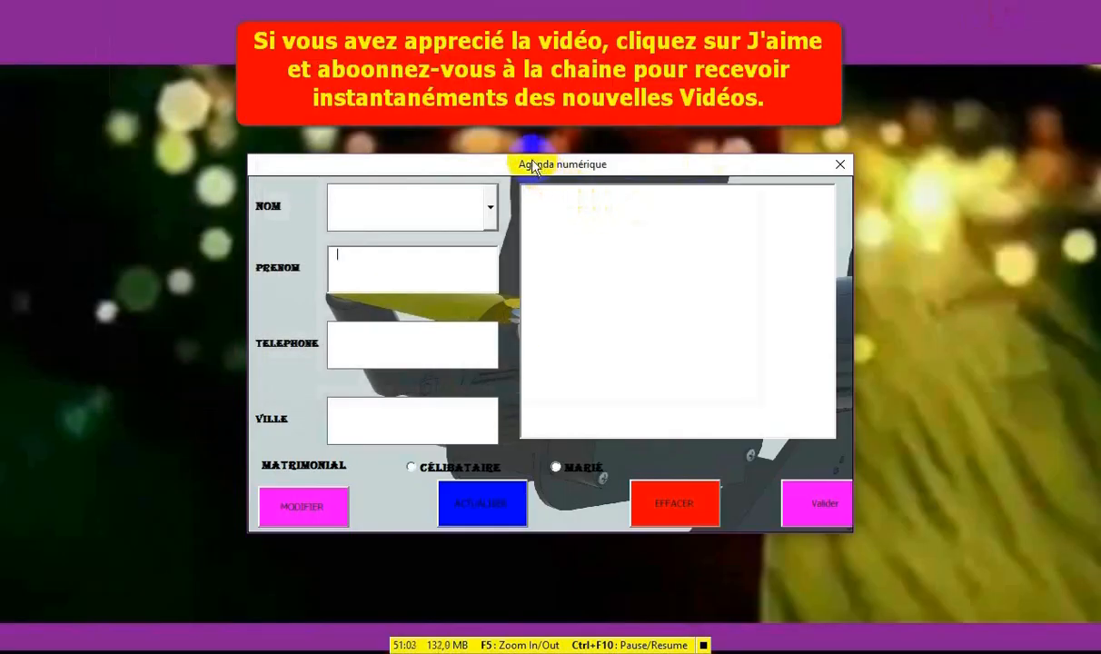
{"action": "left_click_drag", "start_coordinate": [644, 157], "coordinate": [629, 132]}
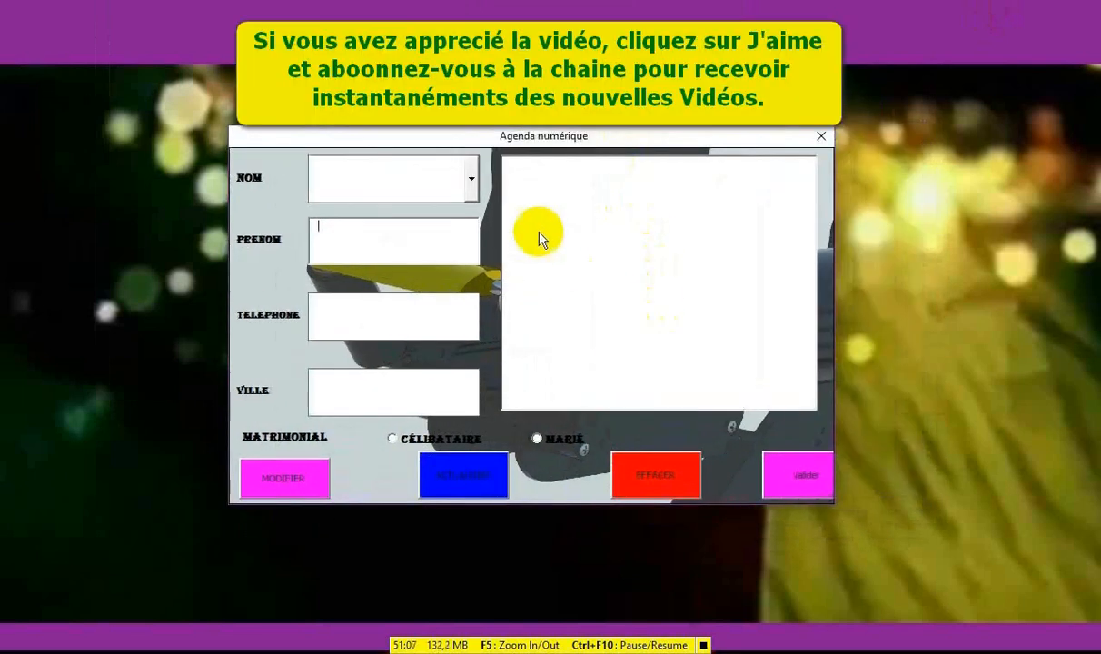